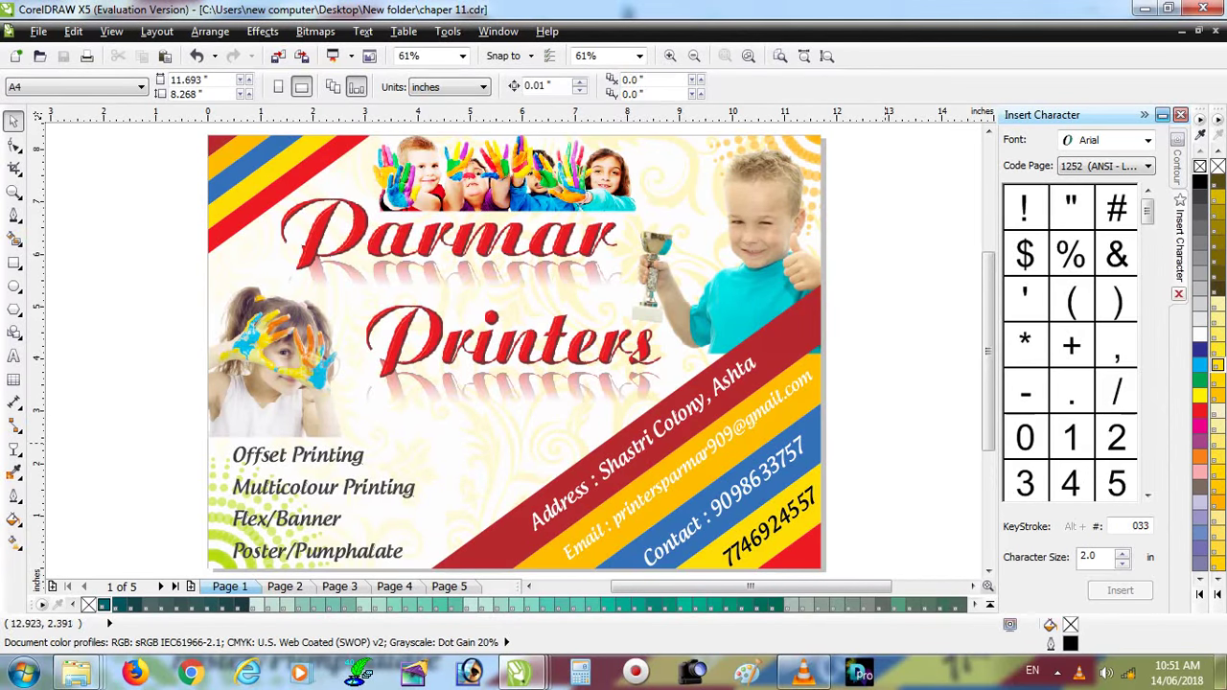
Preview the finished Parmar Printers flyer full screen, then go to the blank Page 2
scroll(652, 362, "up", 1)
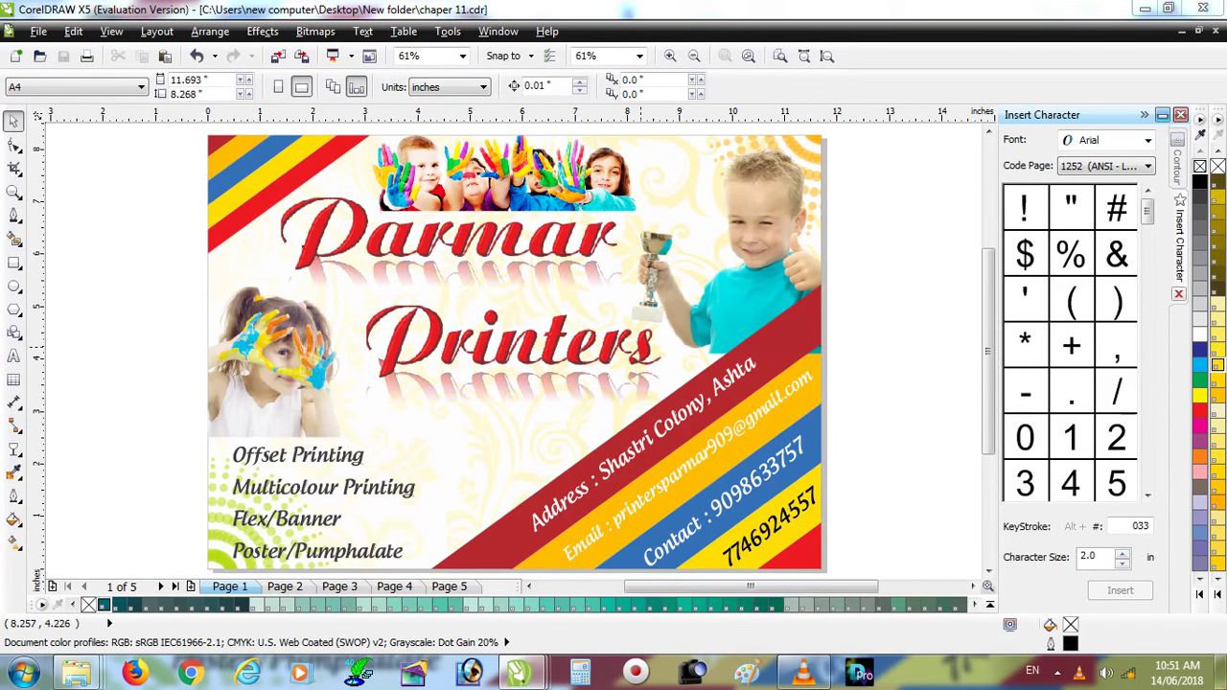
key("F9")
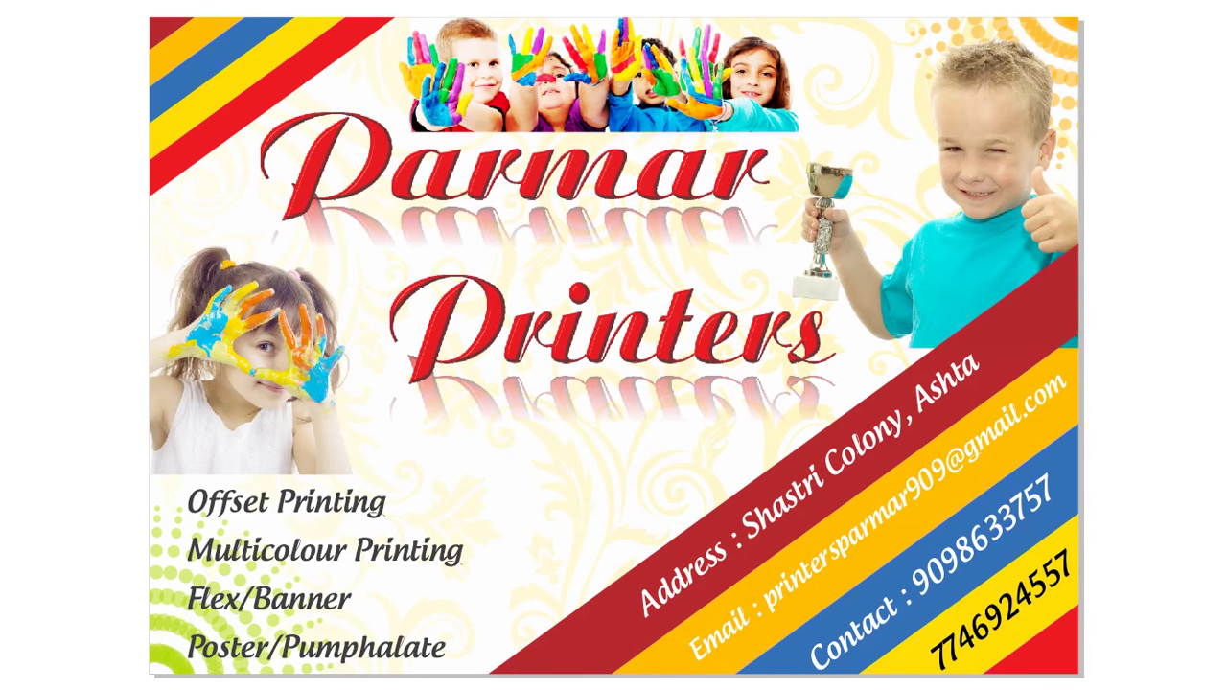
key("Escape")
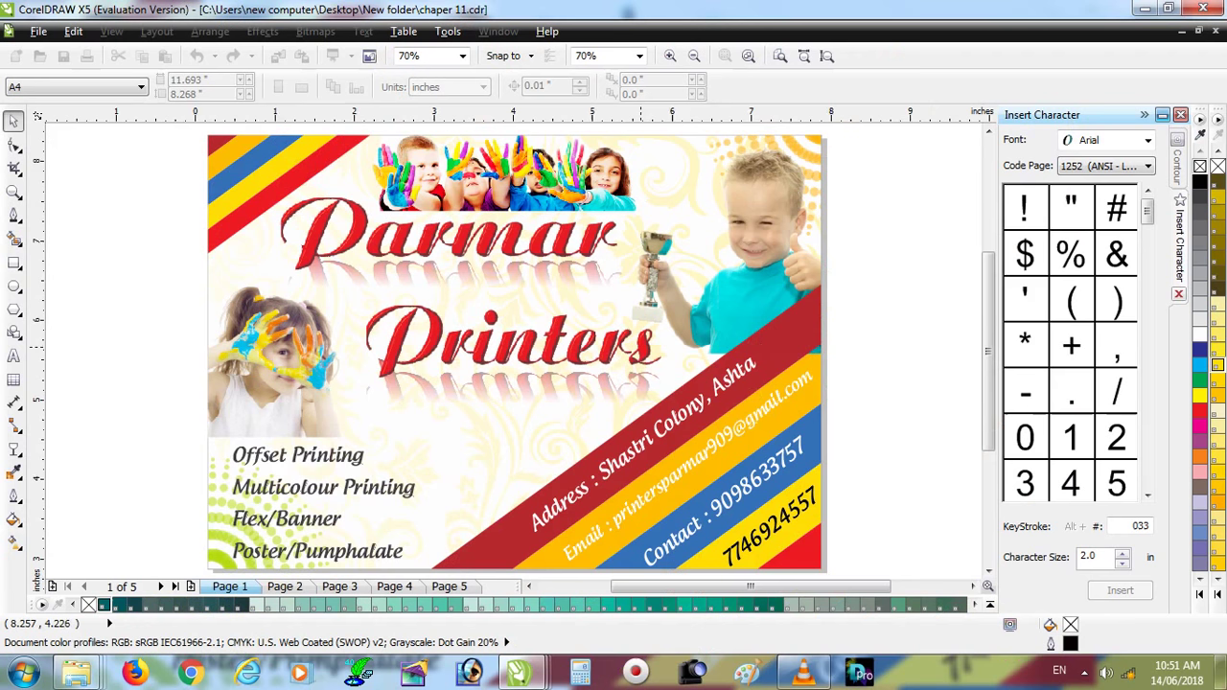
key("Page_Down")
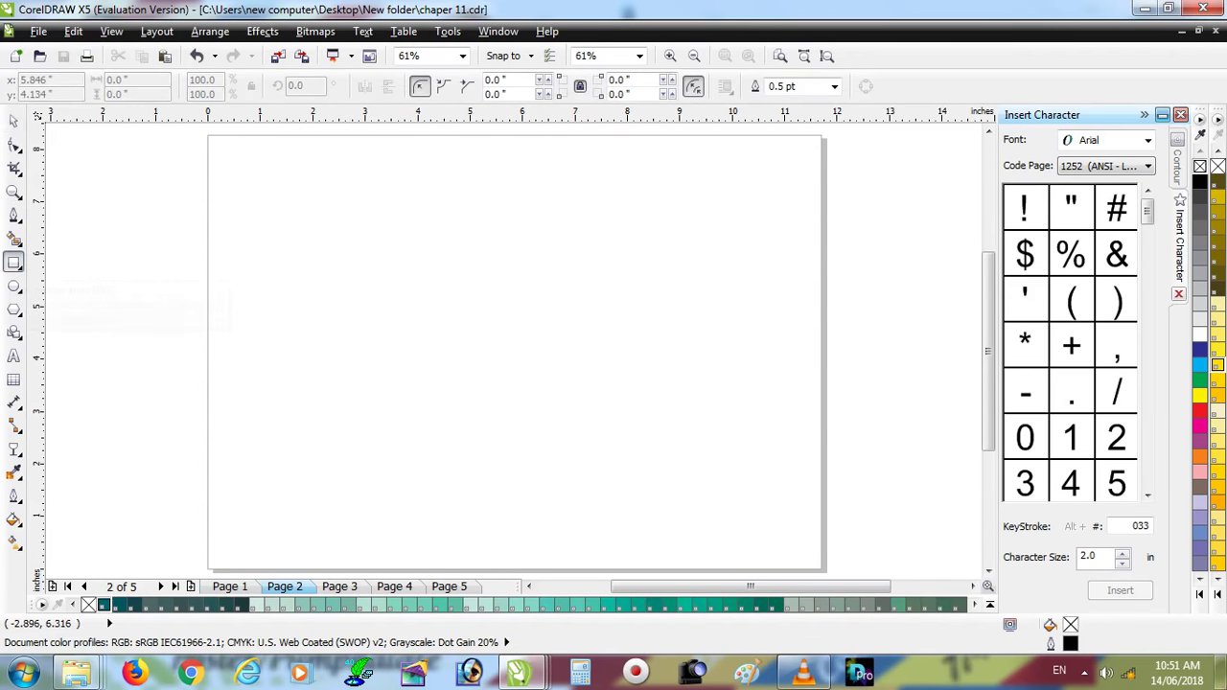
Create a rectangle frame exactly the size of Page 2
double_click(14, 263)
left_click(13, 121)
key("Escape")
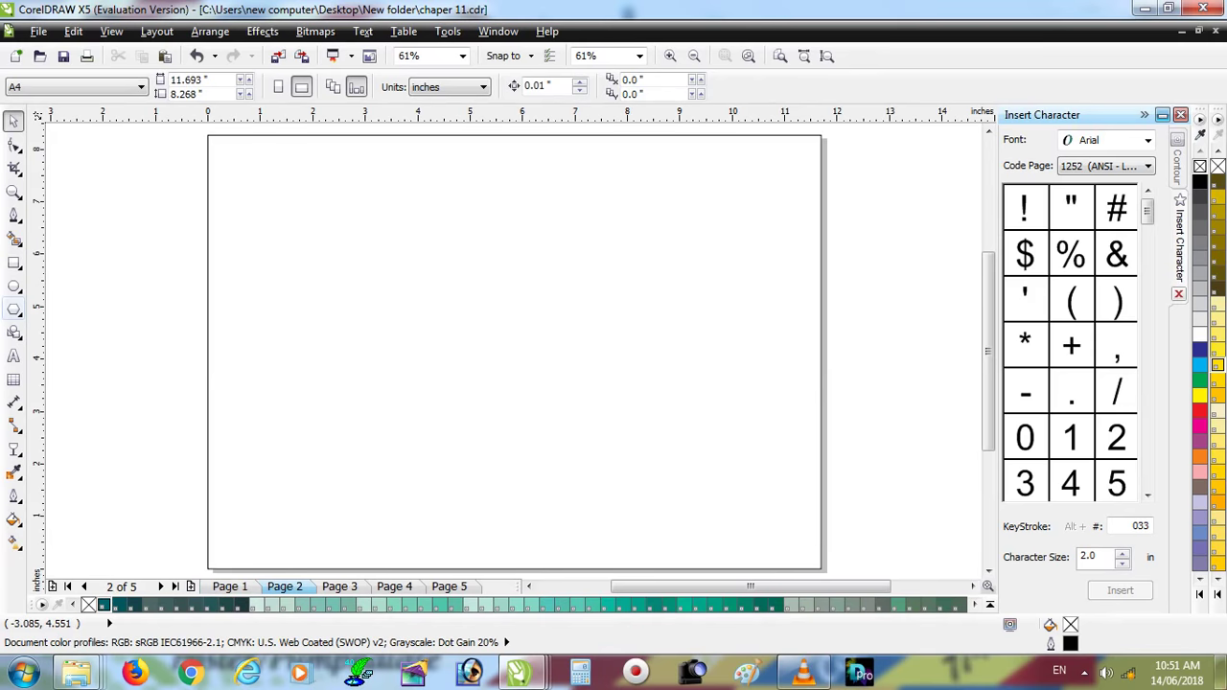
Set the Graph Paper tool to 1 column and 5 rows
left_click(13, 331)
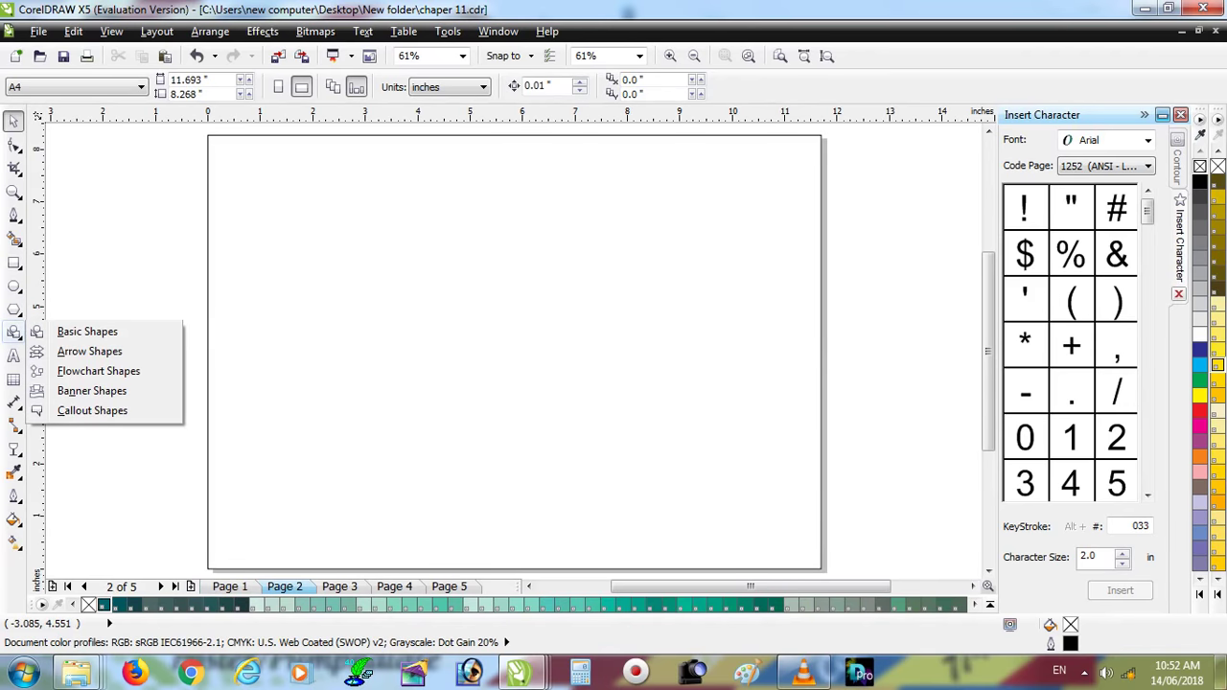
left_click(14, 309)
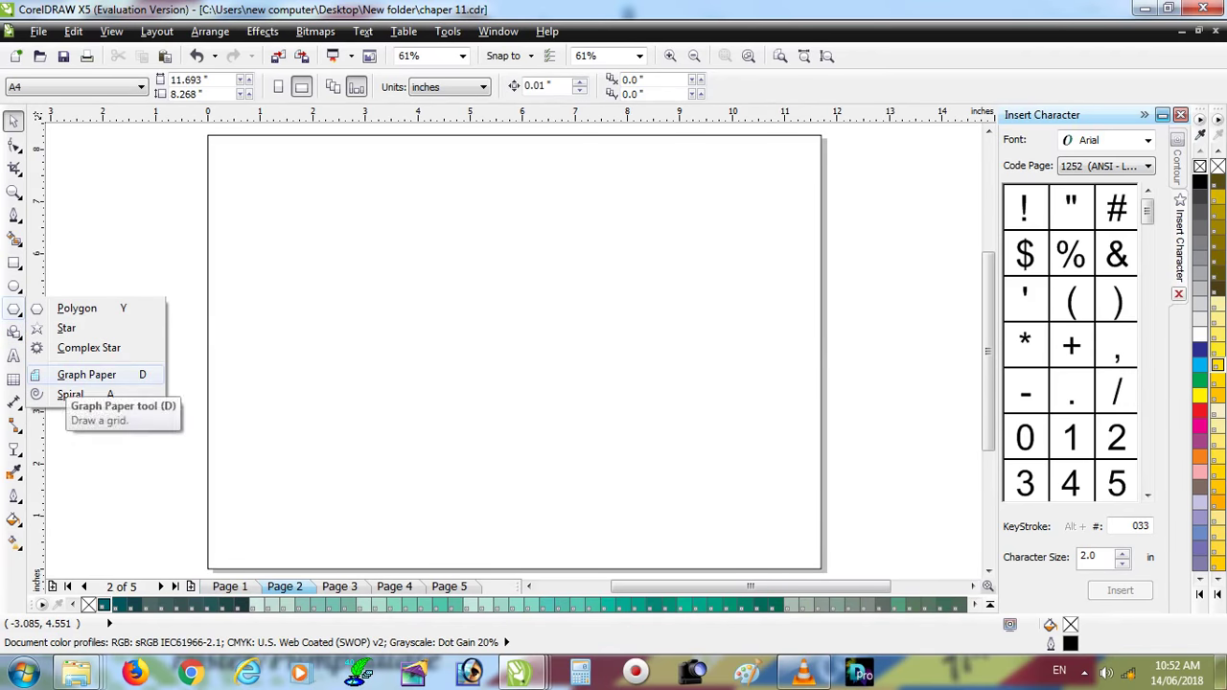
left_click(86, 375)
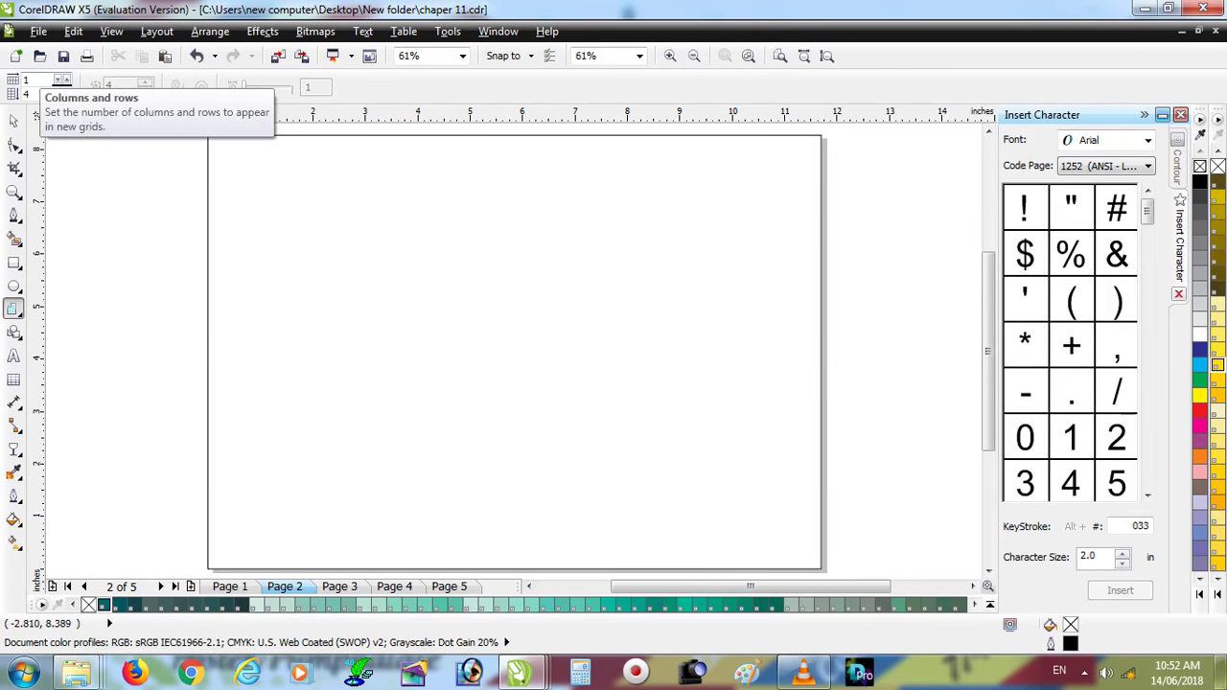
double_click(35, 79)
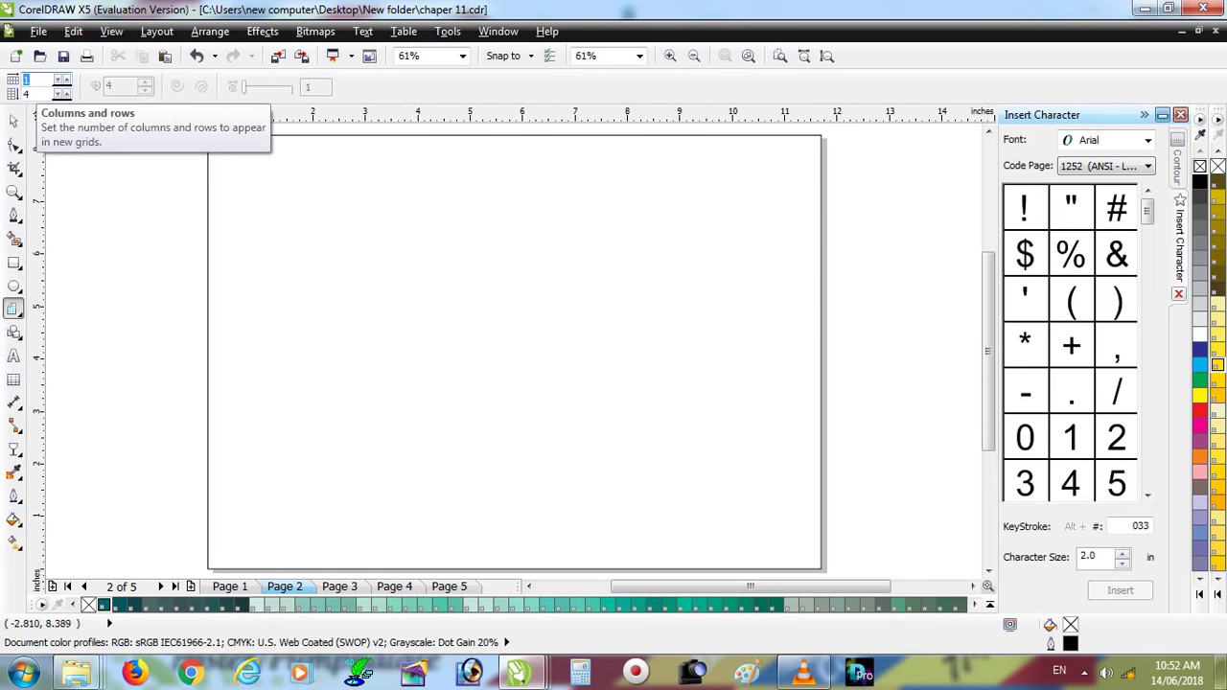
double_click(34, 93)
type("5")
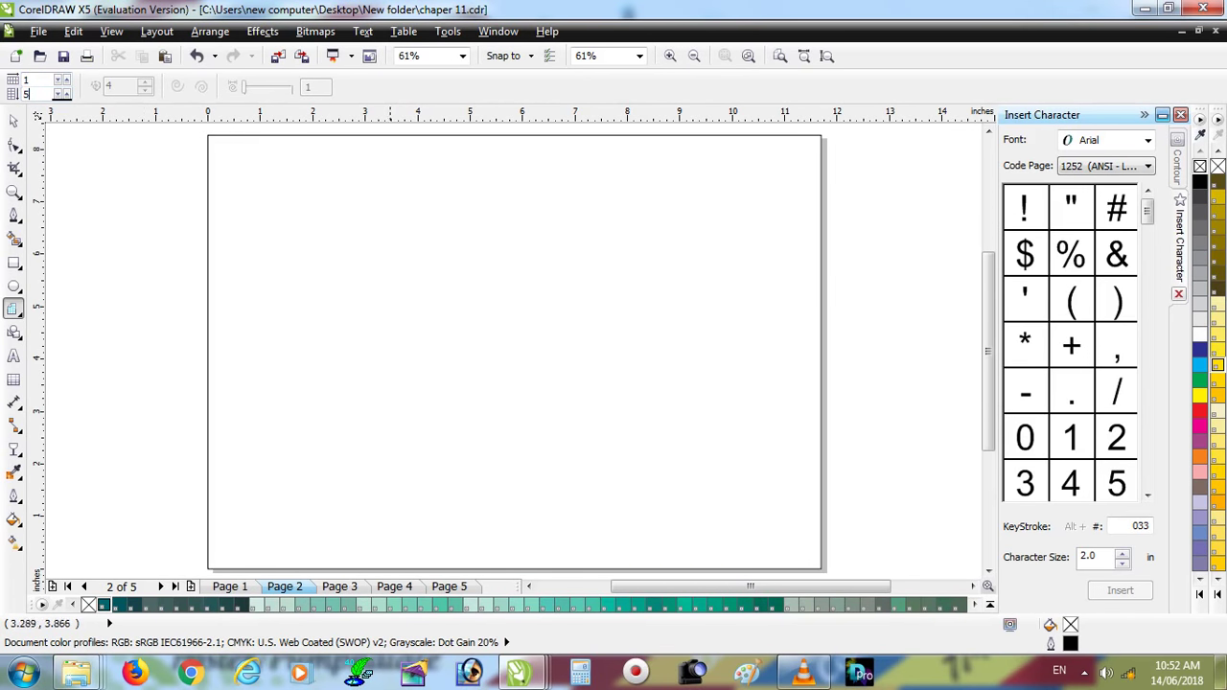
key("ctrl+a")
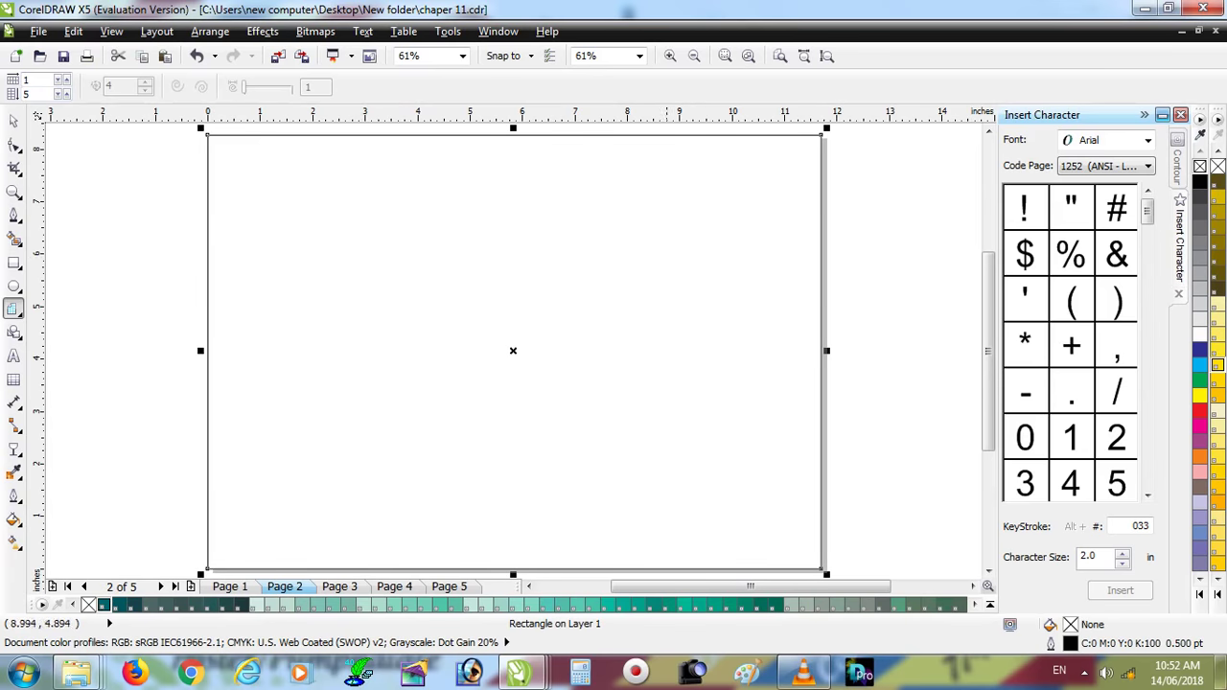
Draw a five-row grid across the page and stretch it wider and taller
left_click_drag(186, 246, 642, 352)
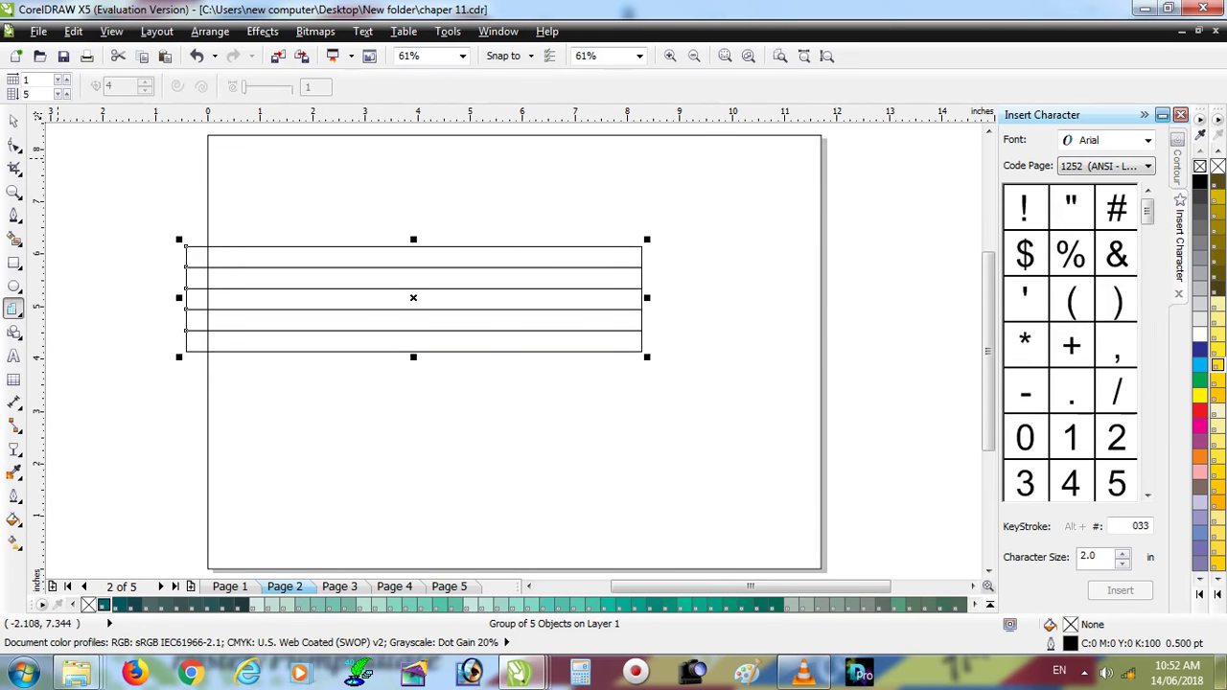
key("space")
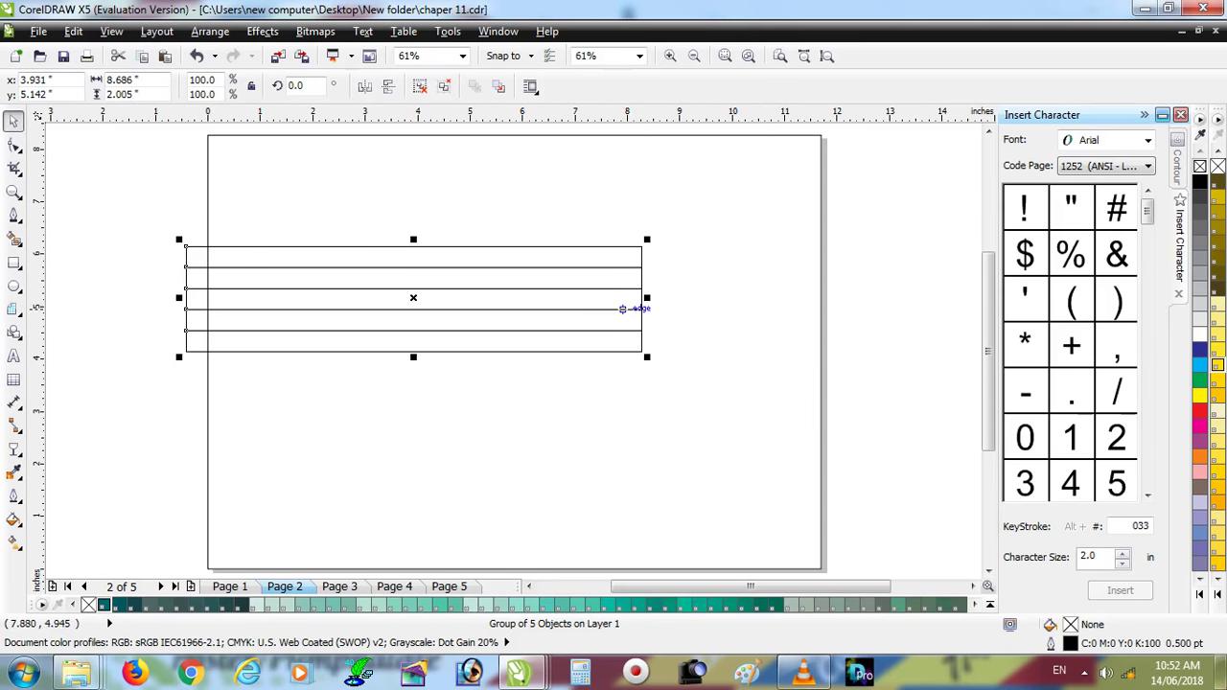
left_click_drag(624, 309, 783, 300)
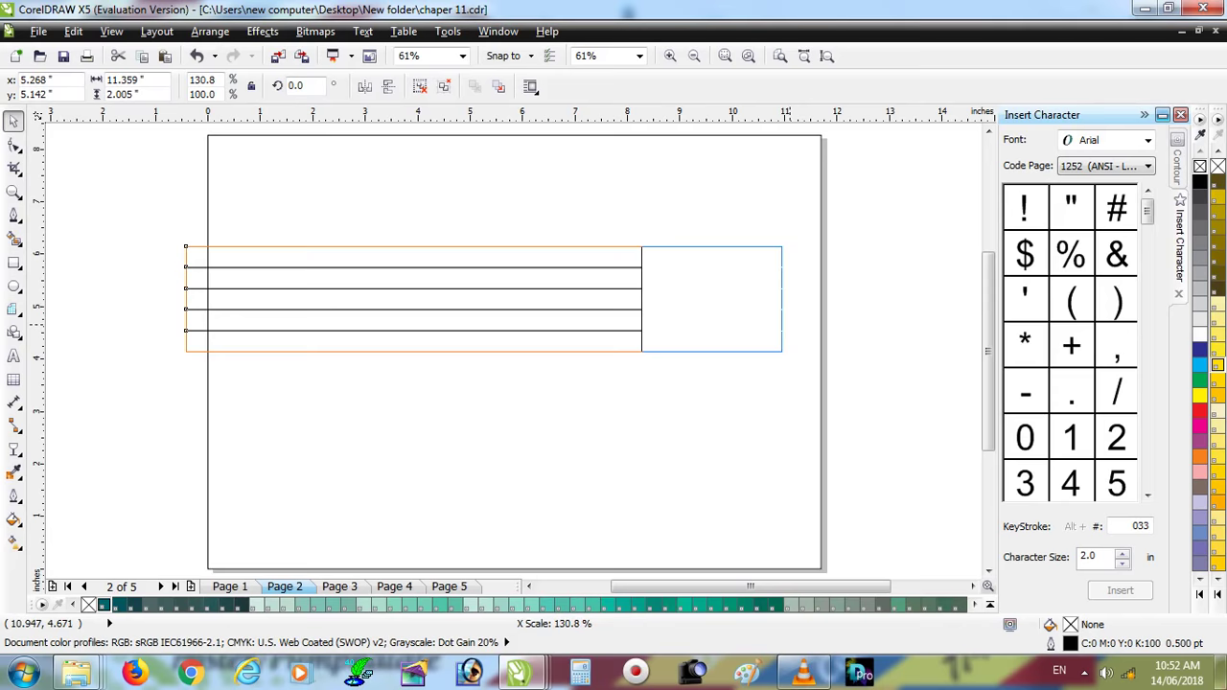
left_click_drag(483, 357, 466, 505)
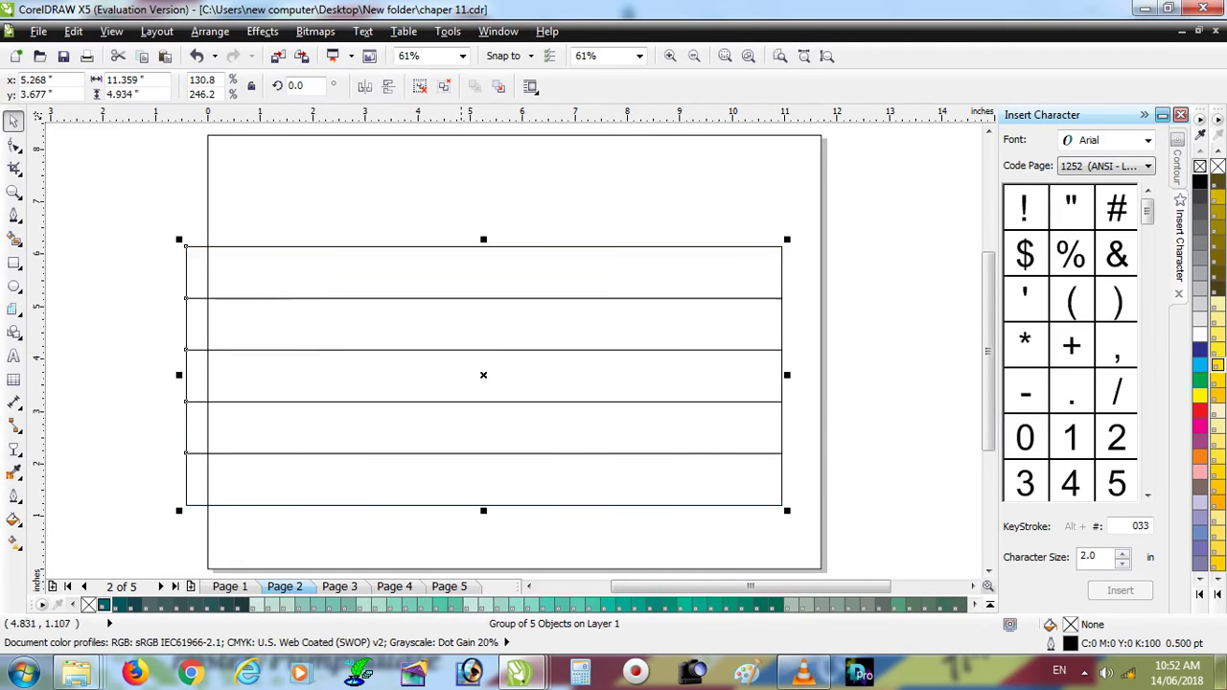
Move the grid down-right and rotate it about 45 degrees
scroll(497, 305, "down", 1)
mouse_move(435, 275)
left_mouse_down()
mouse_move(504, 336)
mouse_move(572, 349)
left_mouse_up()
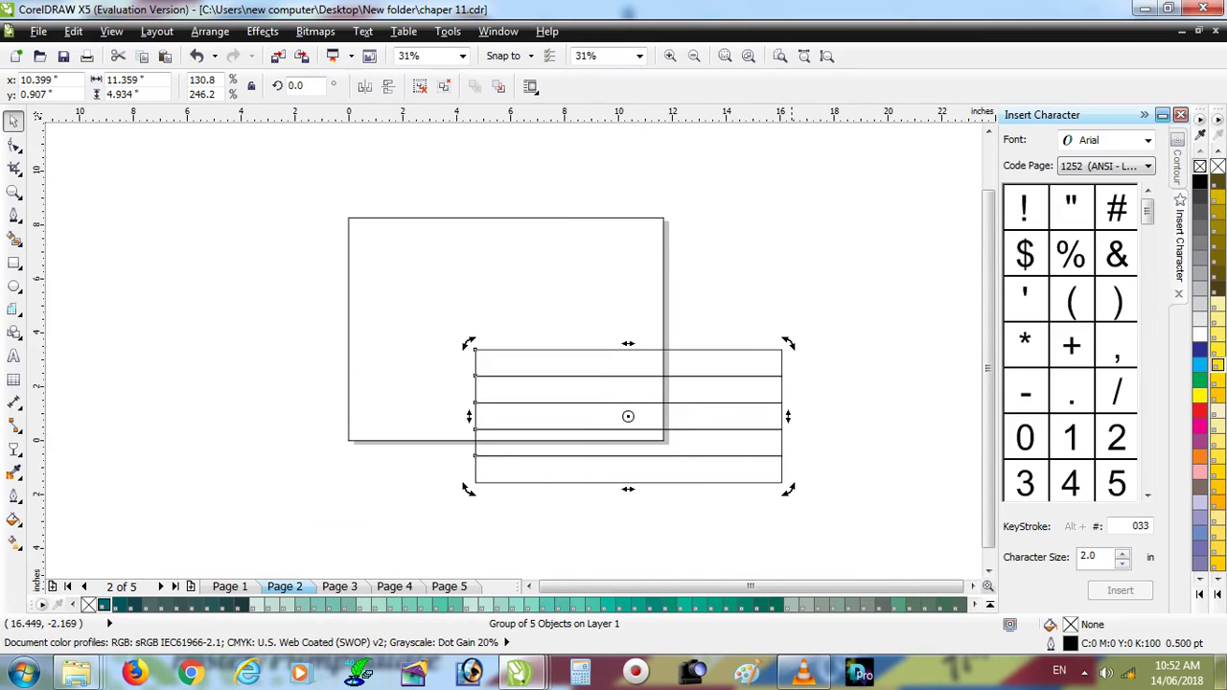
left_click_drag(789, 343, 745, 373)
left_click(671, 439)
PowerClip the rotated grid inside the page-sized rectangle
left_click_drag(671, 439, 658, 416)
scroll(658, 416, "up", 1)
right_click(441, 353)
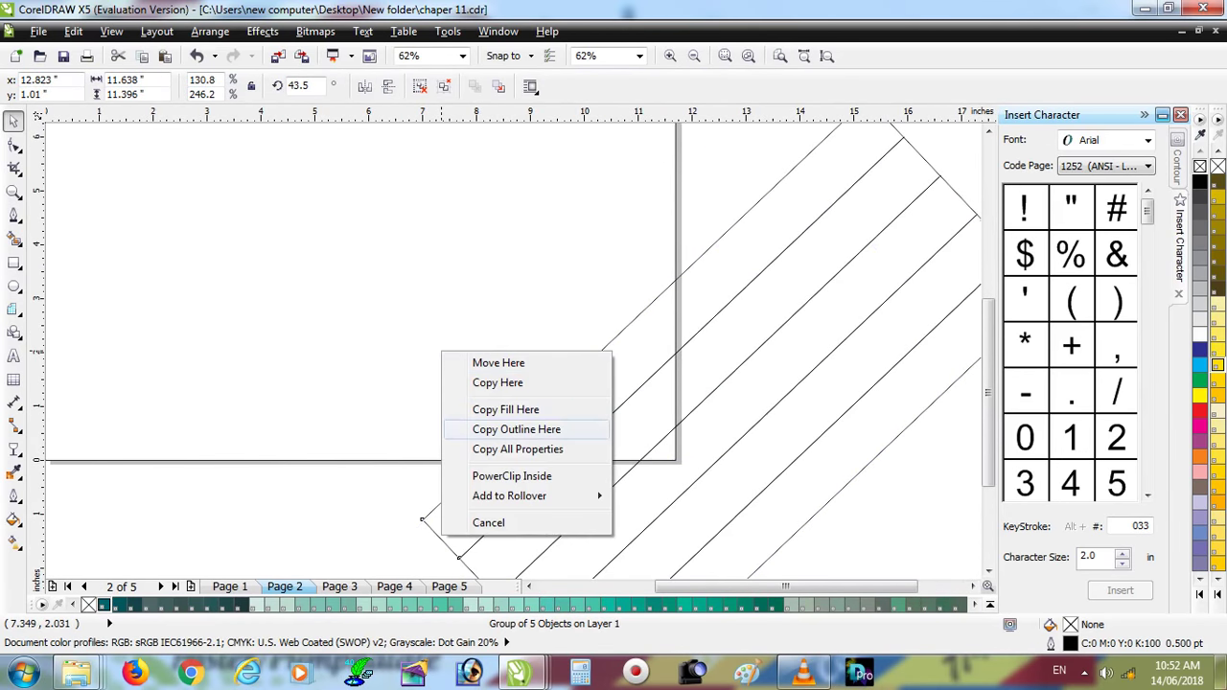
left_click(512, 476)
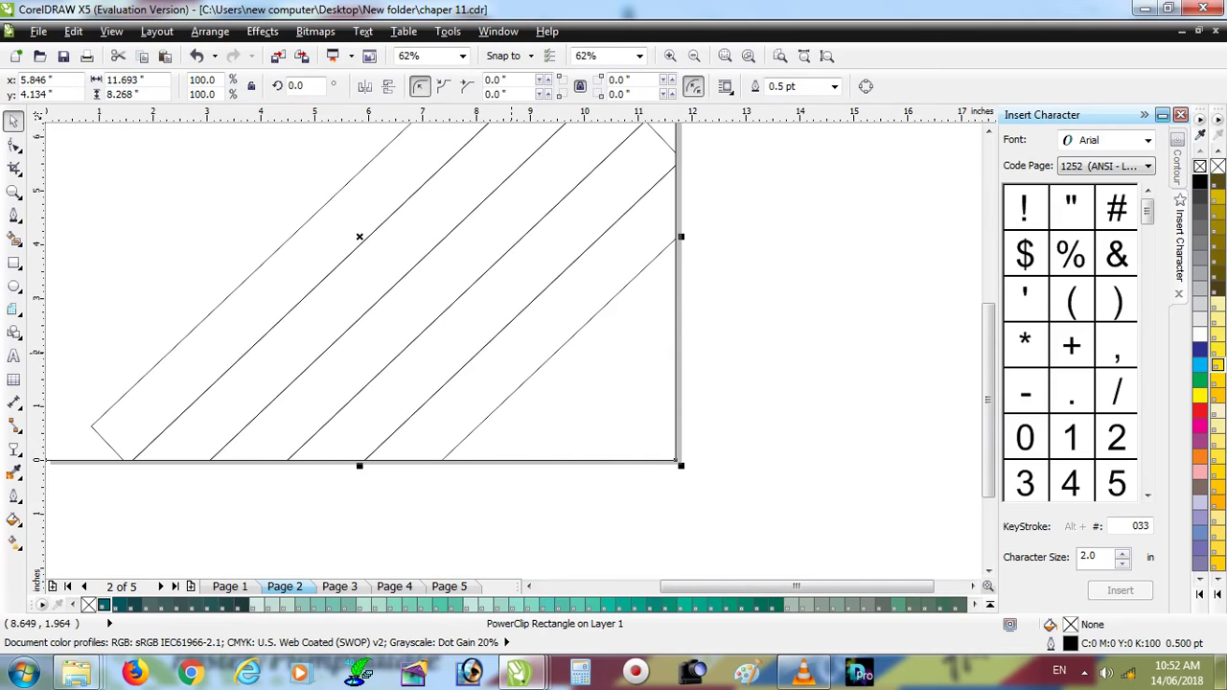
Edit the clip contents and shift the diagonal lines up and right inside the page
left_click(602, 352, "ctrl")
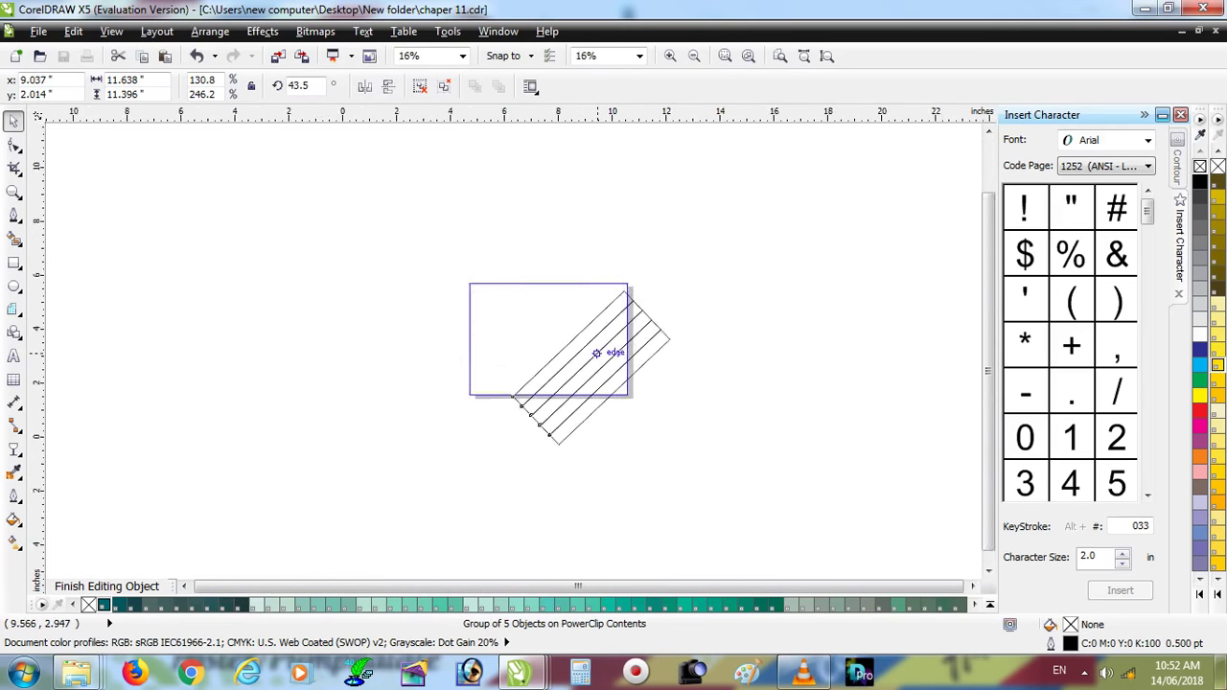
left_click(602, 352)
scroll(602, 352, "down", 1)
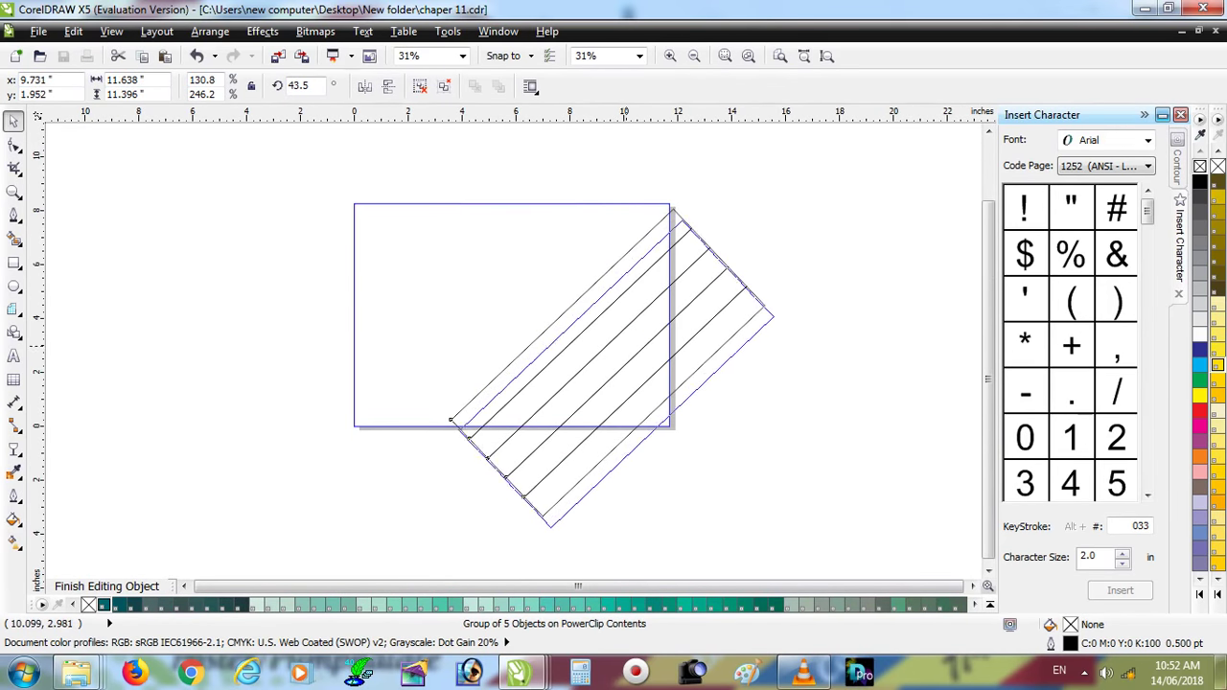
left_click_drag(616, 331, 626, 384)
left_click(532, 508)
left_click(532, 509)
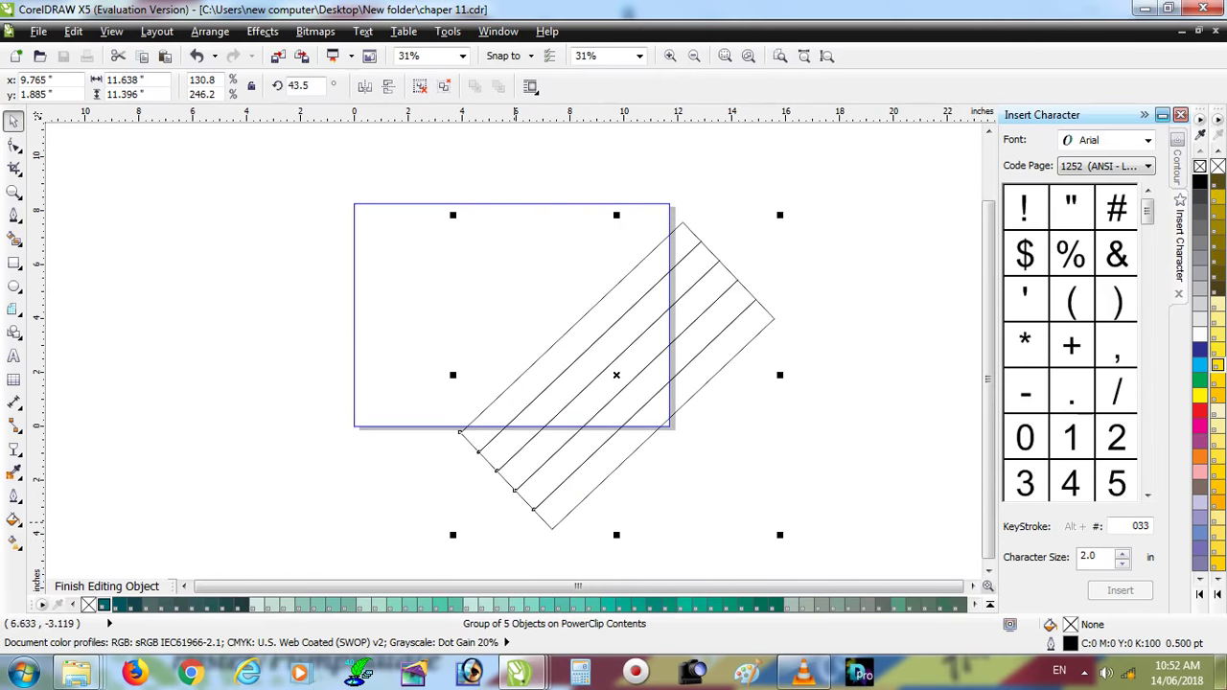
mouse_move(557, 459)
left_mouse_down()
mouse_move(585, 440)
mouse_move(605, 481)
left_mouse_up()
scroll(585, 440, "up", 1)
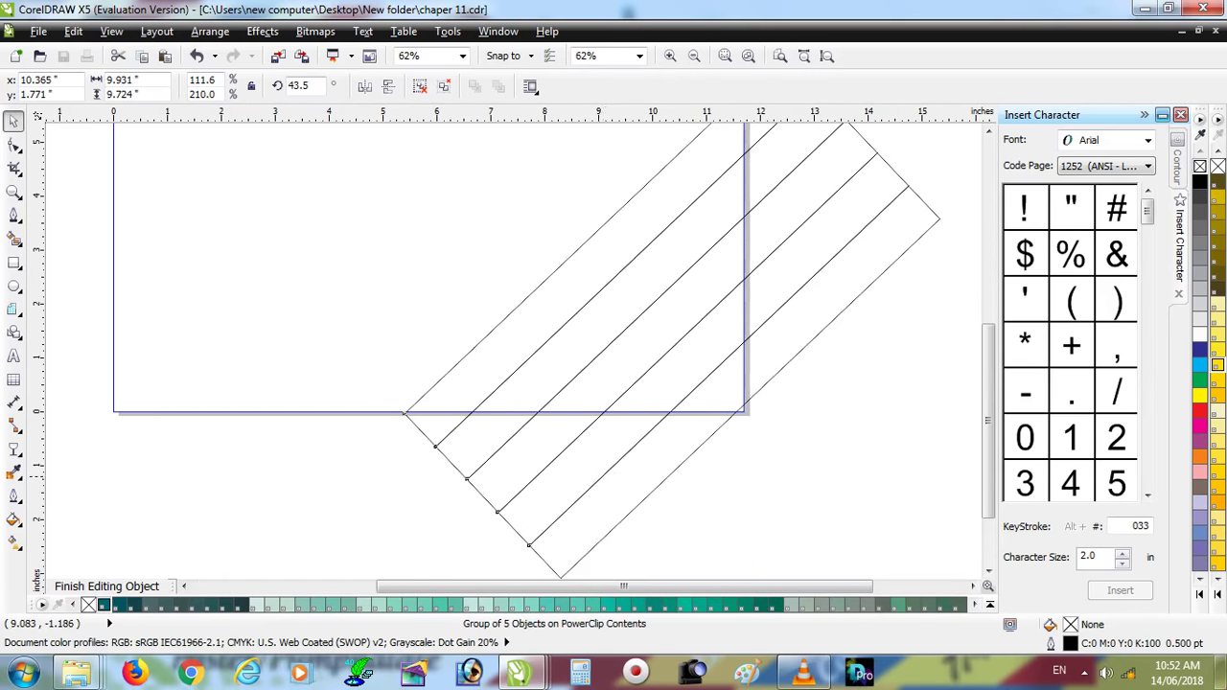
scroll(605, 481, "down", 1)
scroll(603, 342, "up", 1)
scroll(635, 330, "down", 1)
Fill the top diagonal band red
right_click(638, 330)
left_click(671, 77)
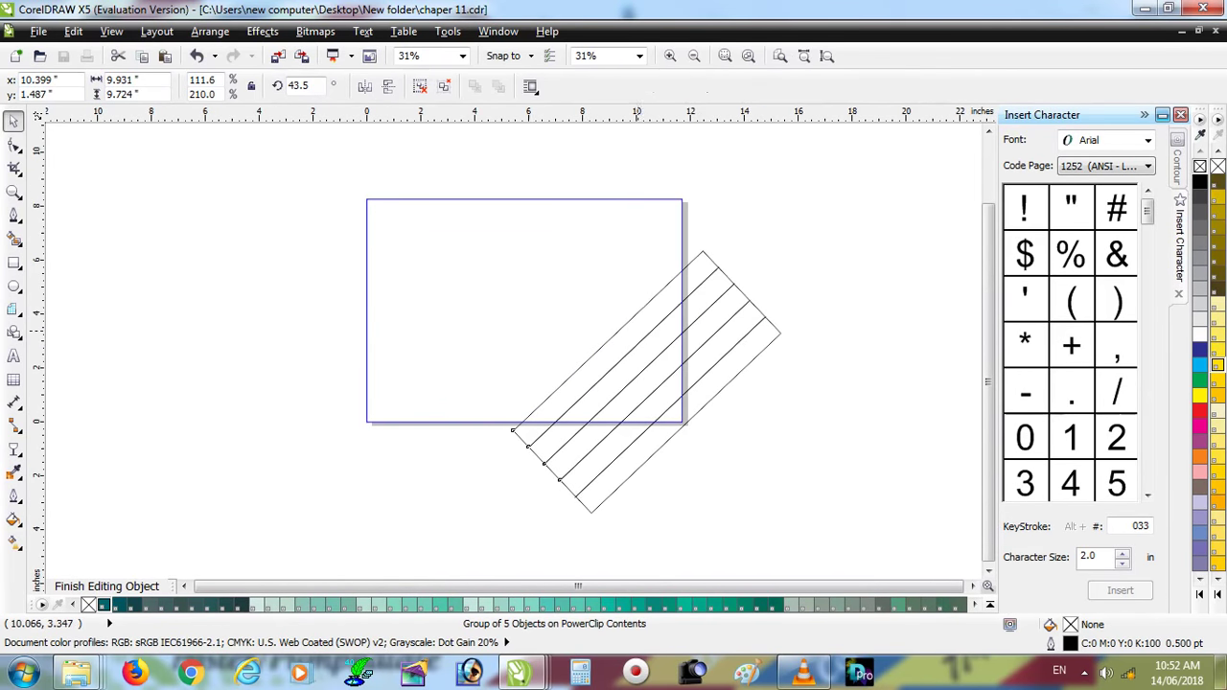
left_click(706, 261)
scroll(698, 267, "up", 1)
left_click(1199, 410)
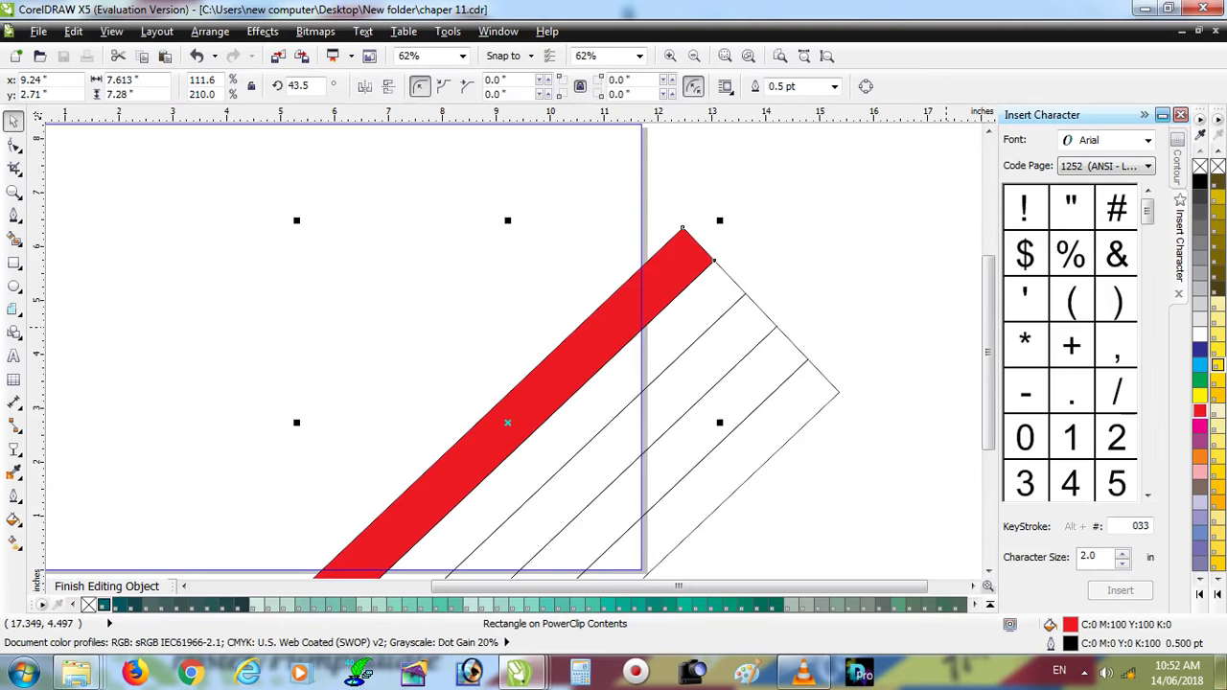
Darken the first band's red by editing its CMYK fill values
key("shift+F11")
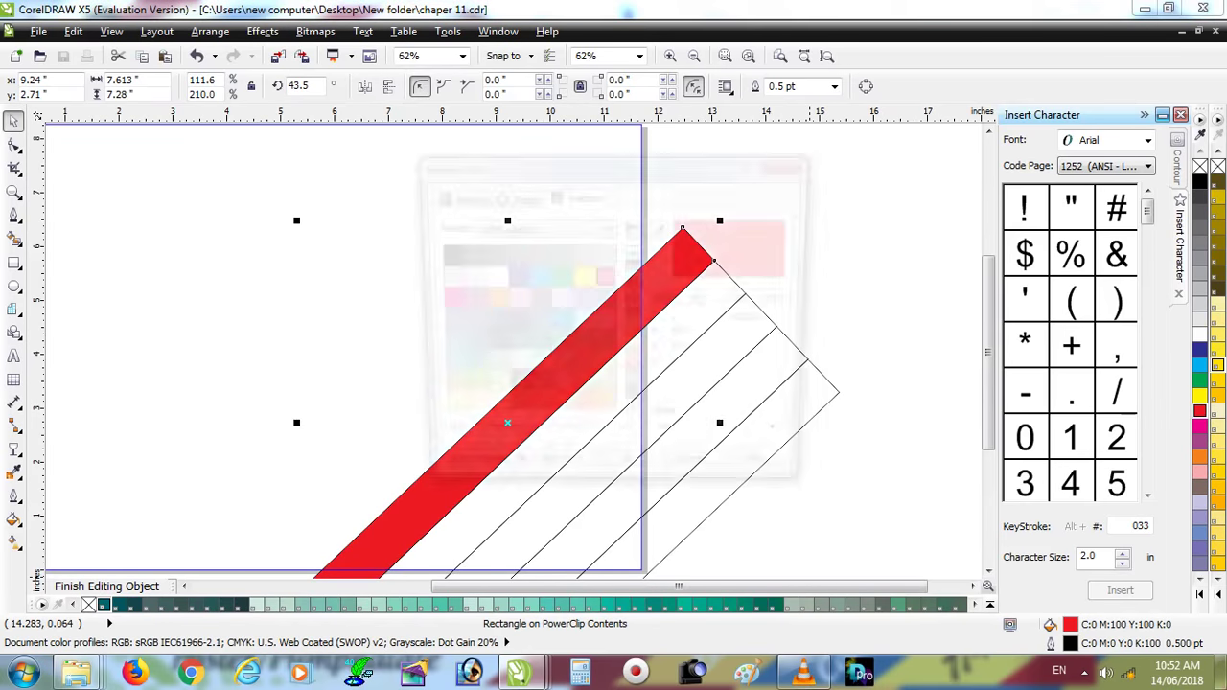
left_click(461, 195)
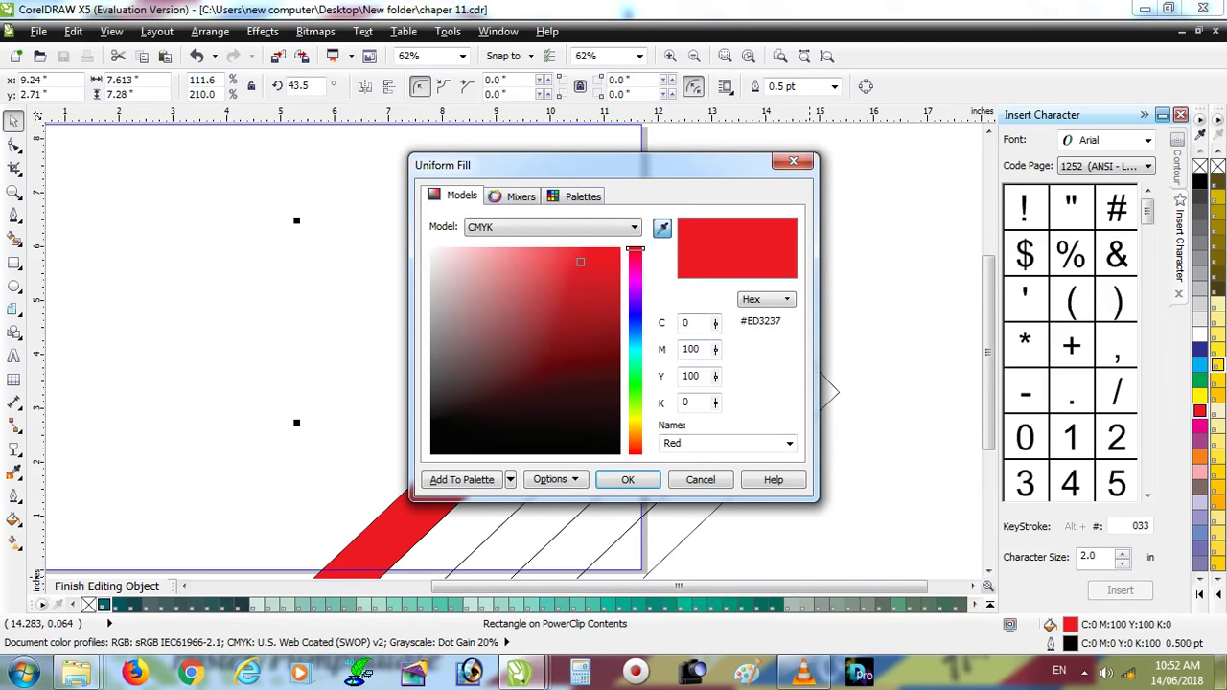
left_click(695, 323)
key("Return")
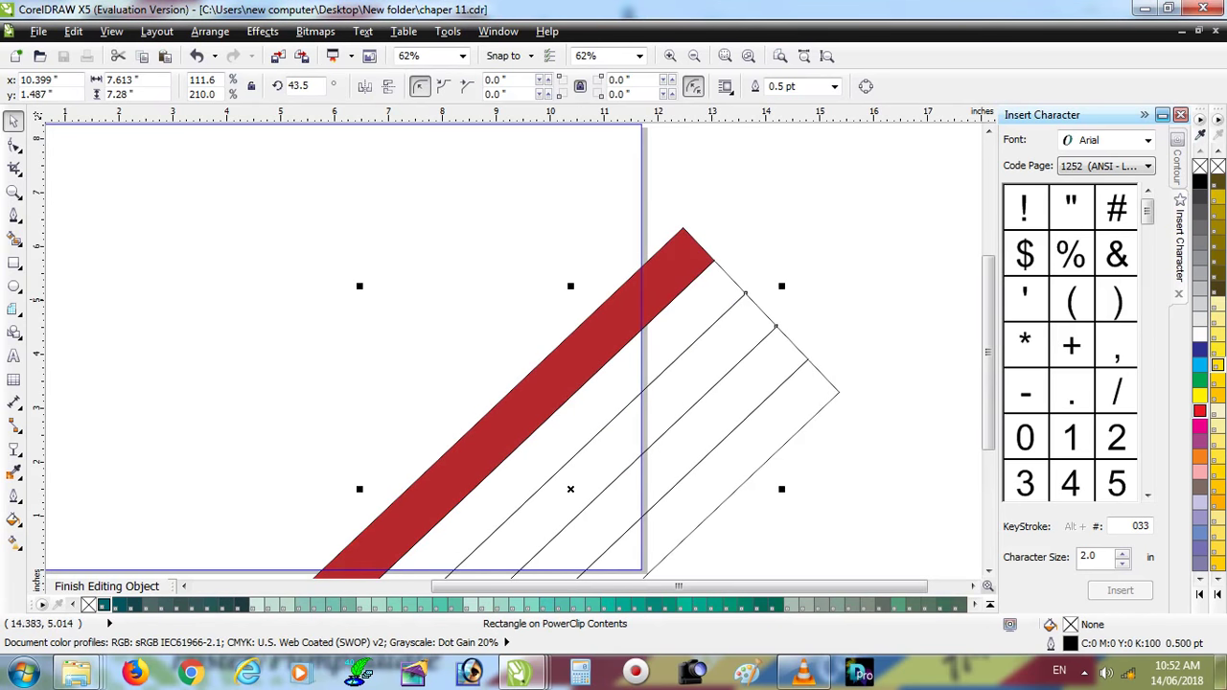
Fill the second band orange-yellow and the third band dark blue
left_click(727, 289)
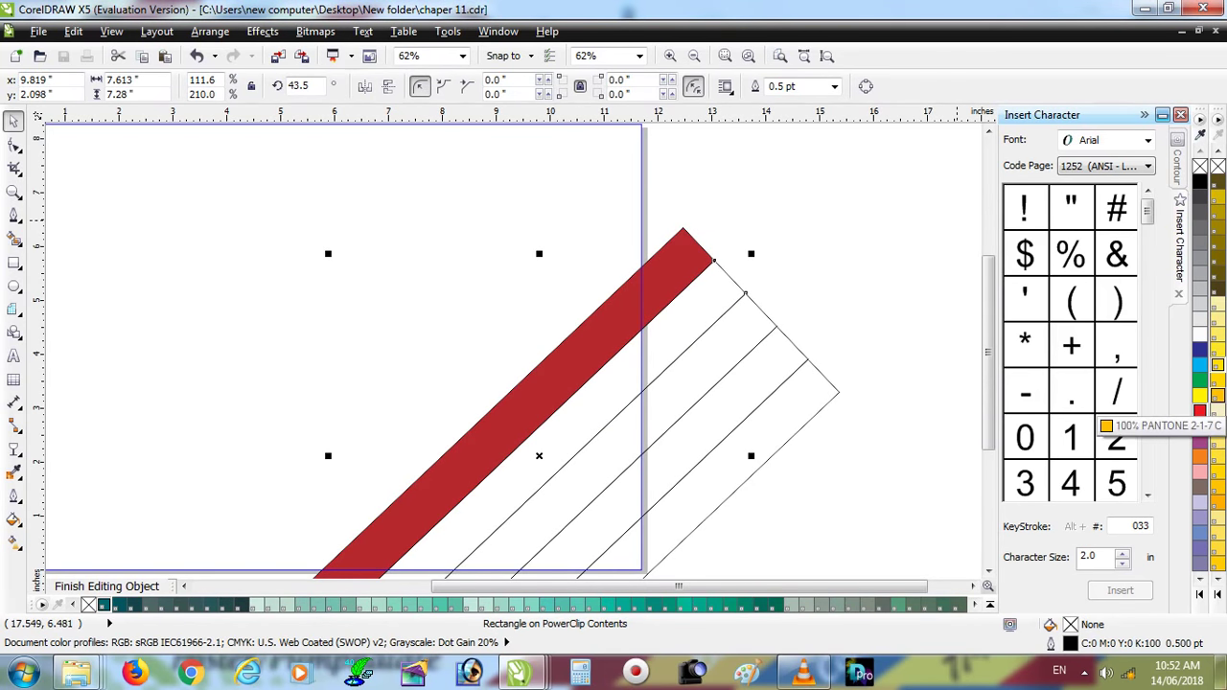
left_click(1217, 395)
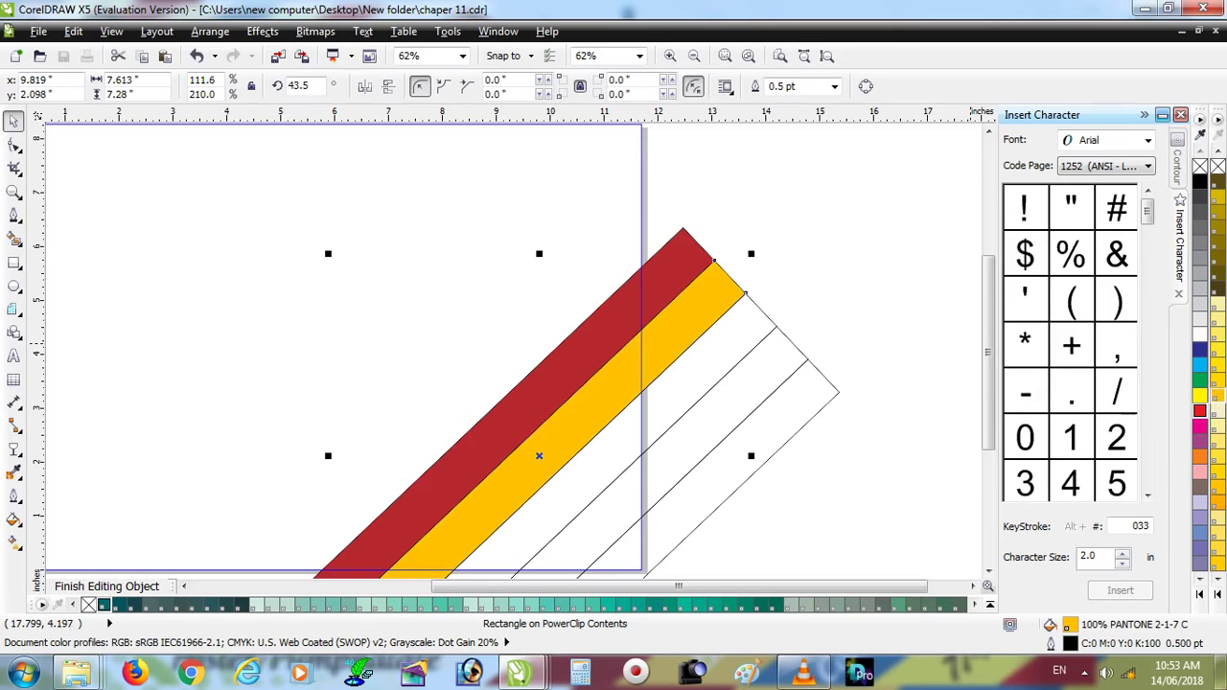
left_click(696, 345)
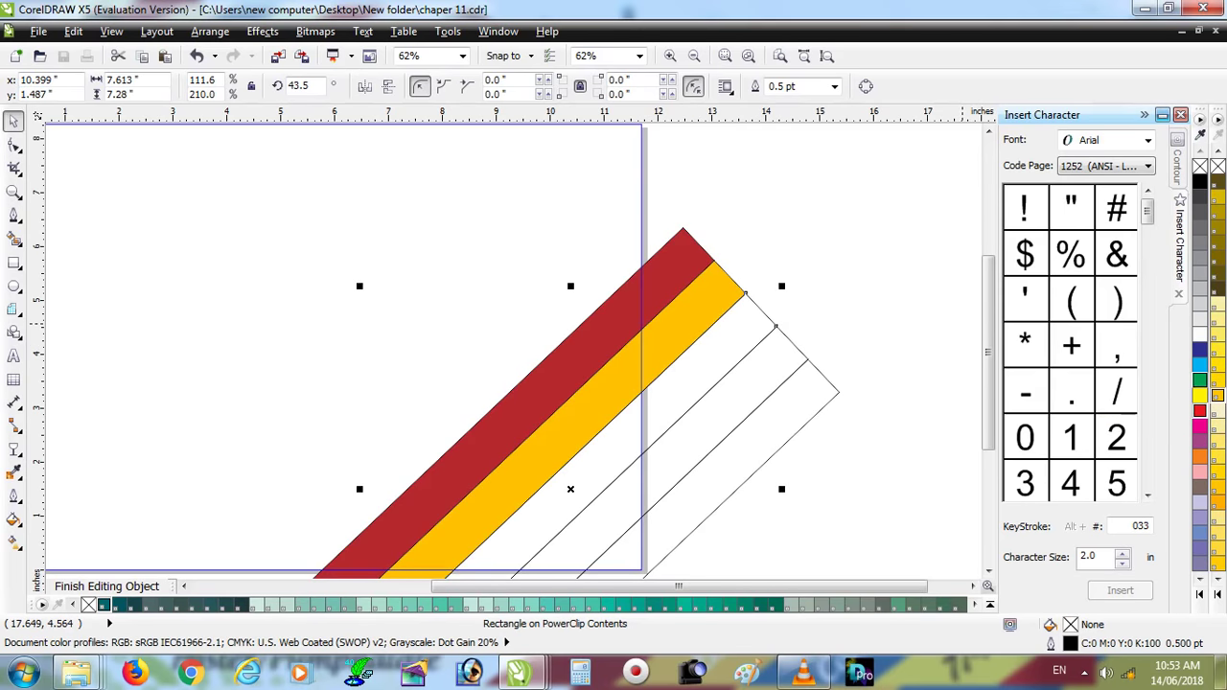
left_click(1199, 349)
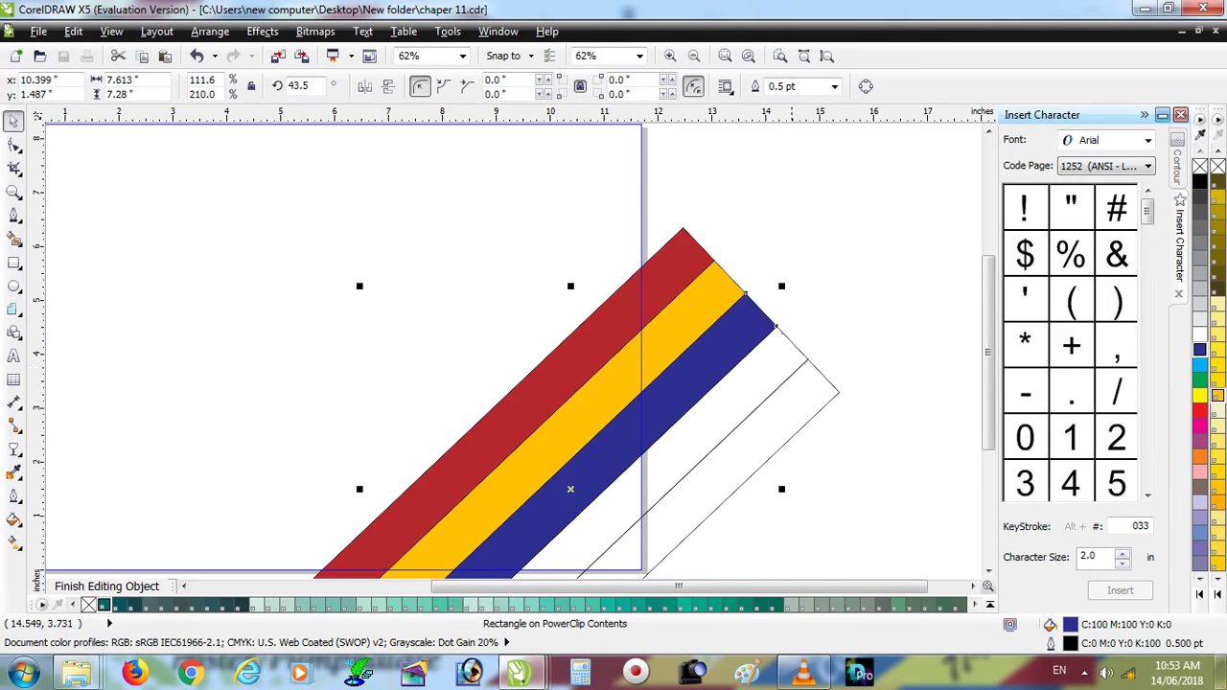
Fill the lower-right band red and the remaining white band yellow
left_click(757, 361)
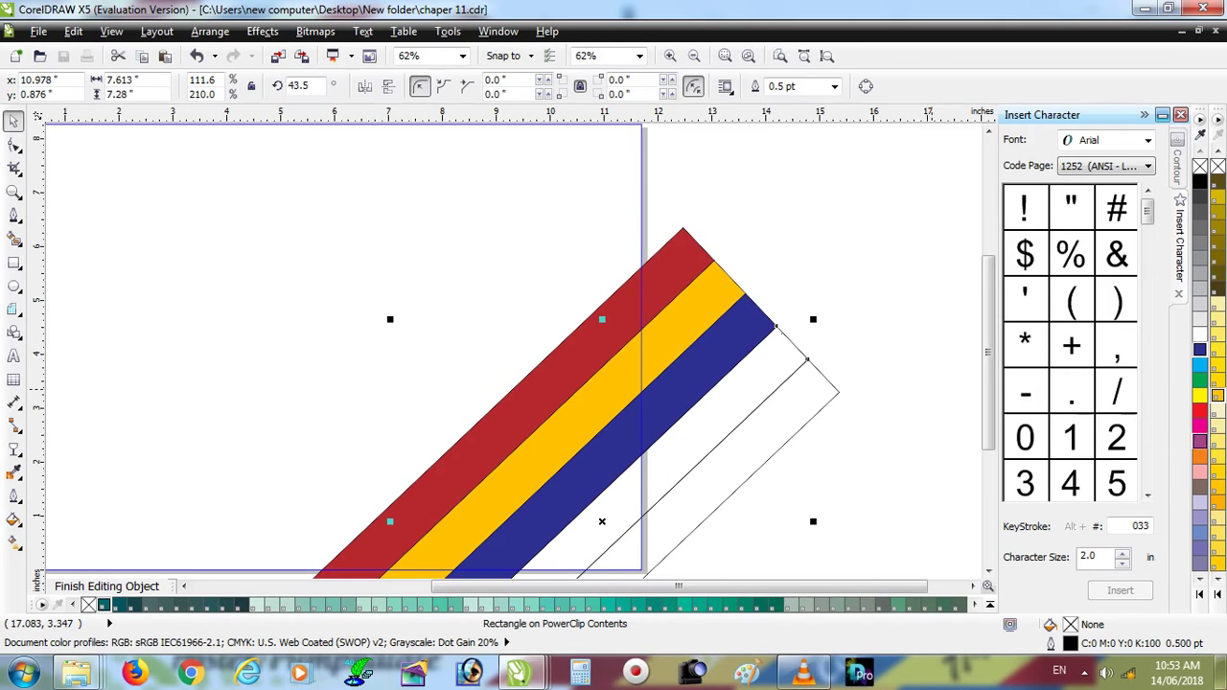
key("Tab")
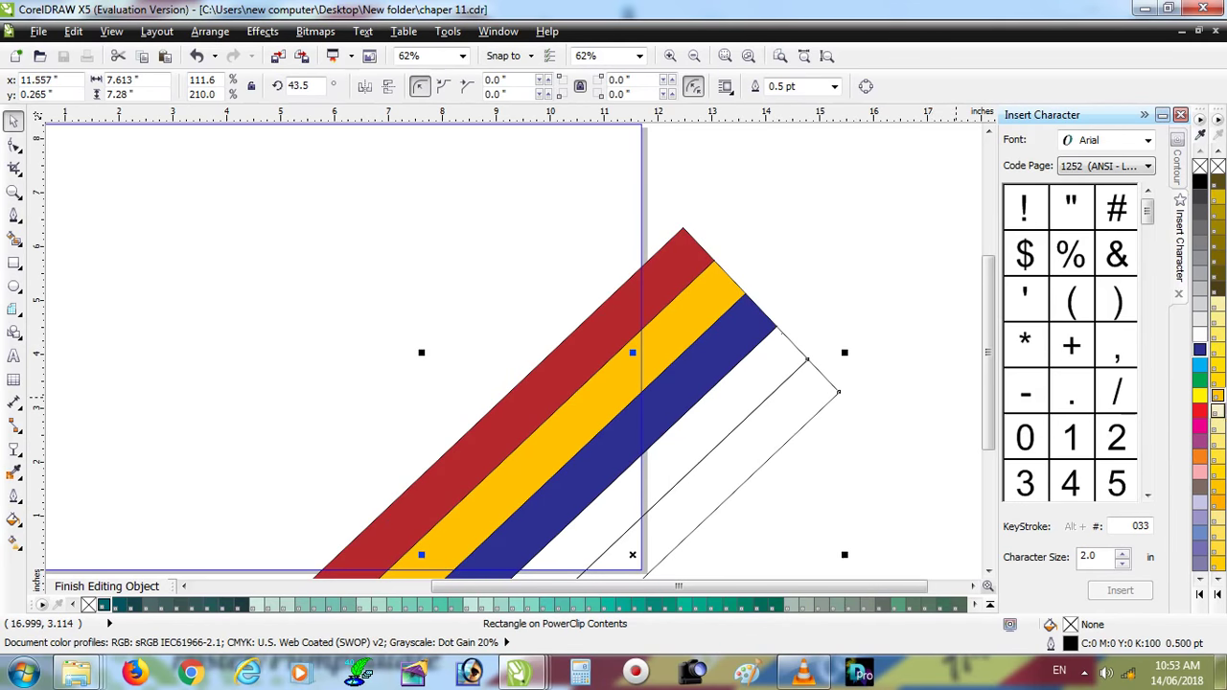
left_click(1199, 410)
key("shift+Tab")
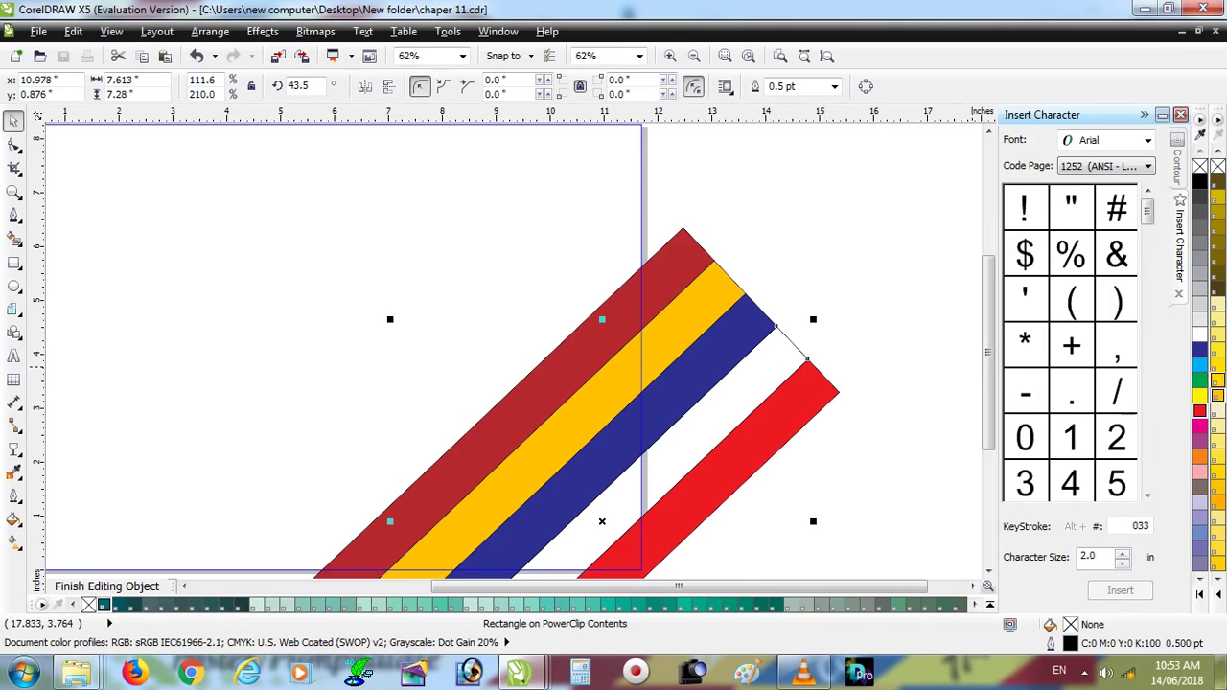
left_click(1217, 502)
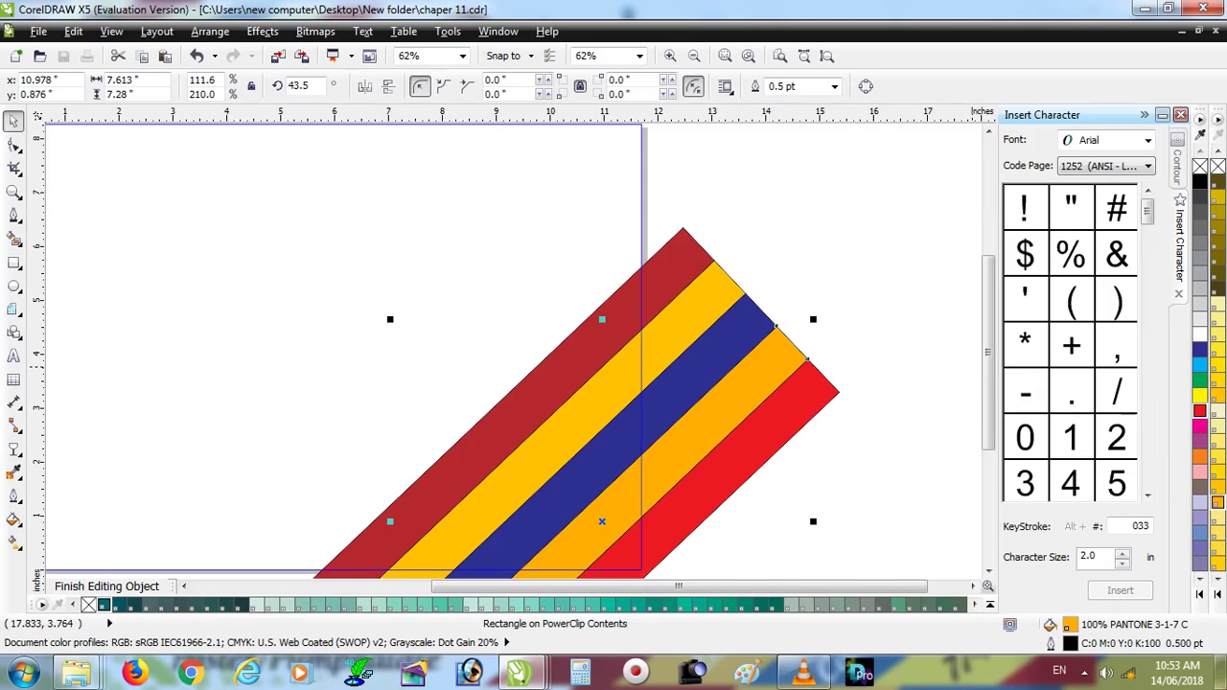
left_click(1218, 365)
left_click(813, 284)
scroll(813, 284, "down", 3)
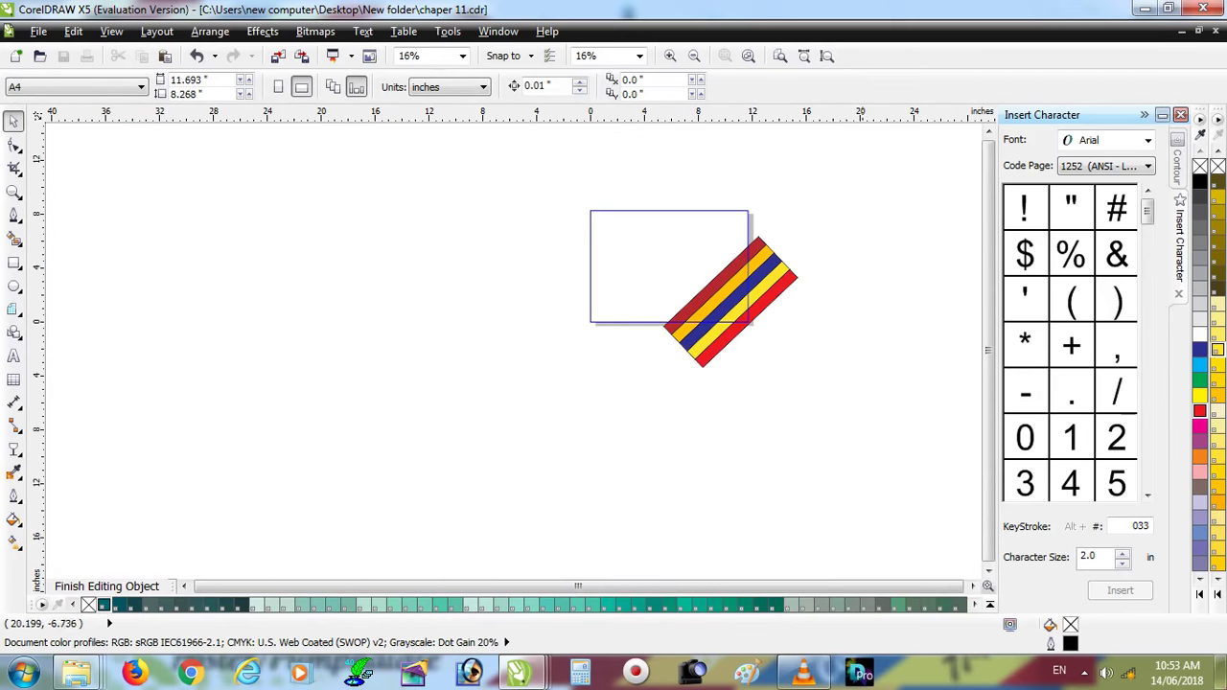
Select all five stripes and remove their outlines
left_click_drag(962, 509, 641, 220)
scroll(797, 243, "up", 2)
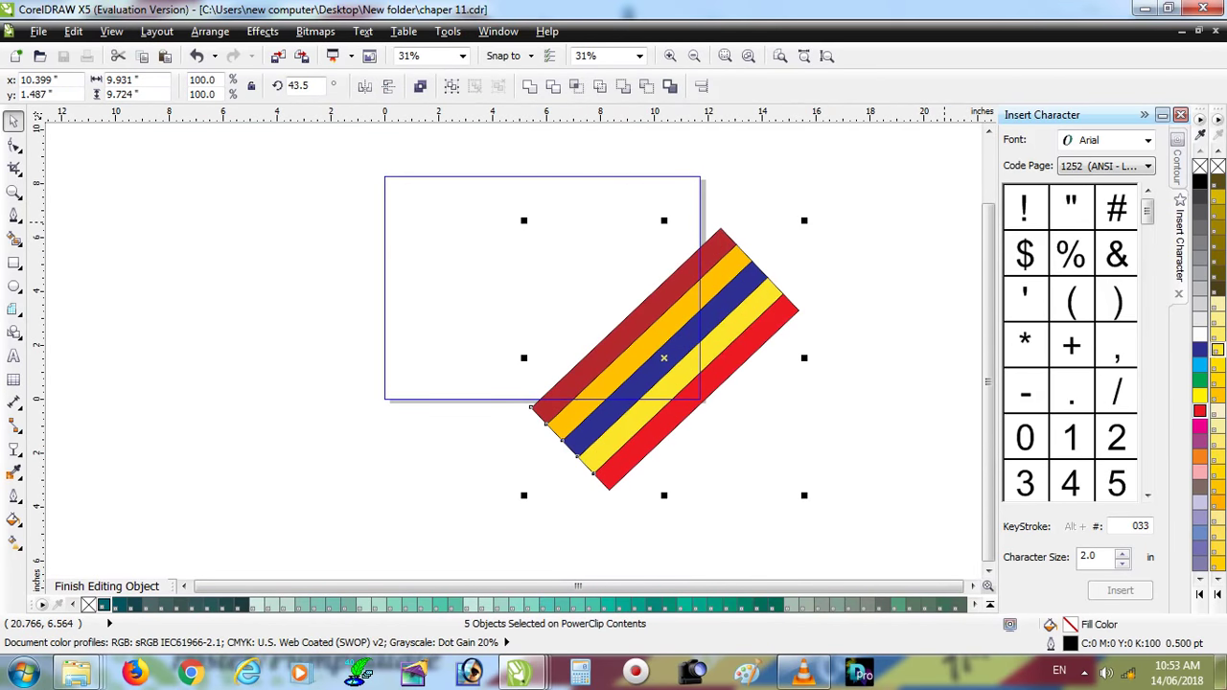
right_click(1200, 167)
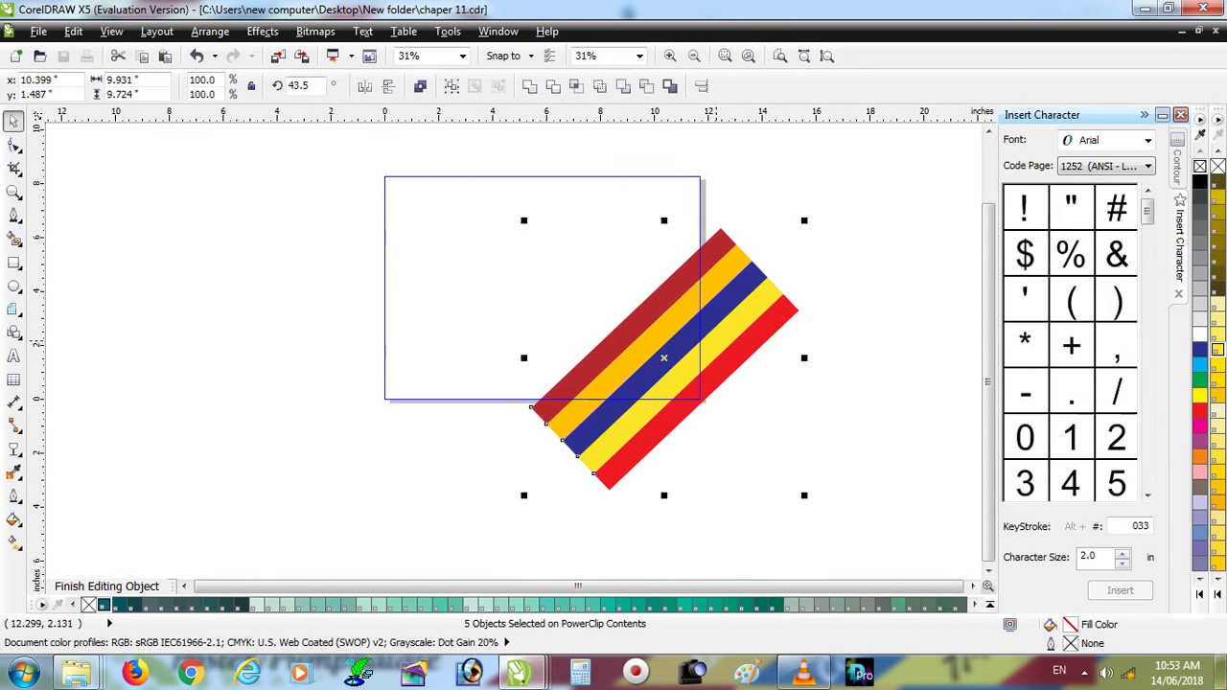
Drop a copy of the stripes up and to the left and group them
left_click(717, 338)
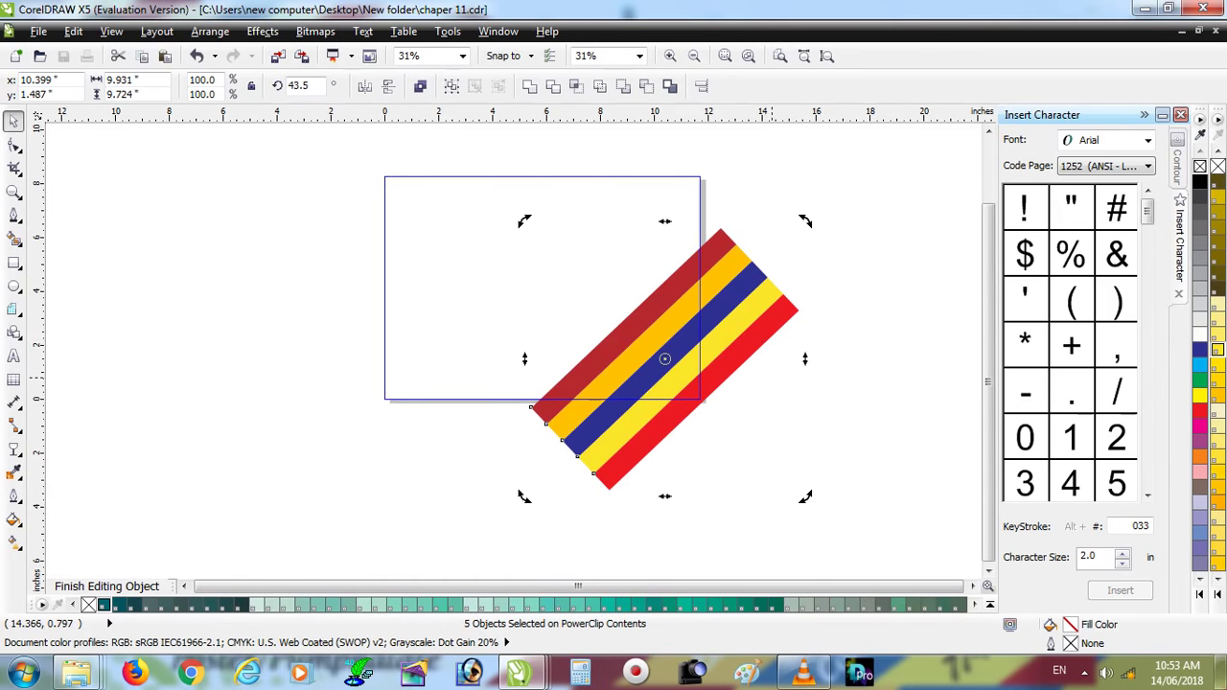
left_click(642, 369)
mouse_move(680, 359)
left_mouse_down()
mouse_move(440, 232)
mouse_move(405, 189)
left_mouse_up()
right_click(404, 189)
left_click(451, 267)
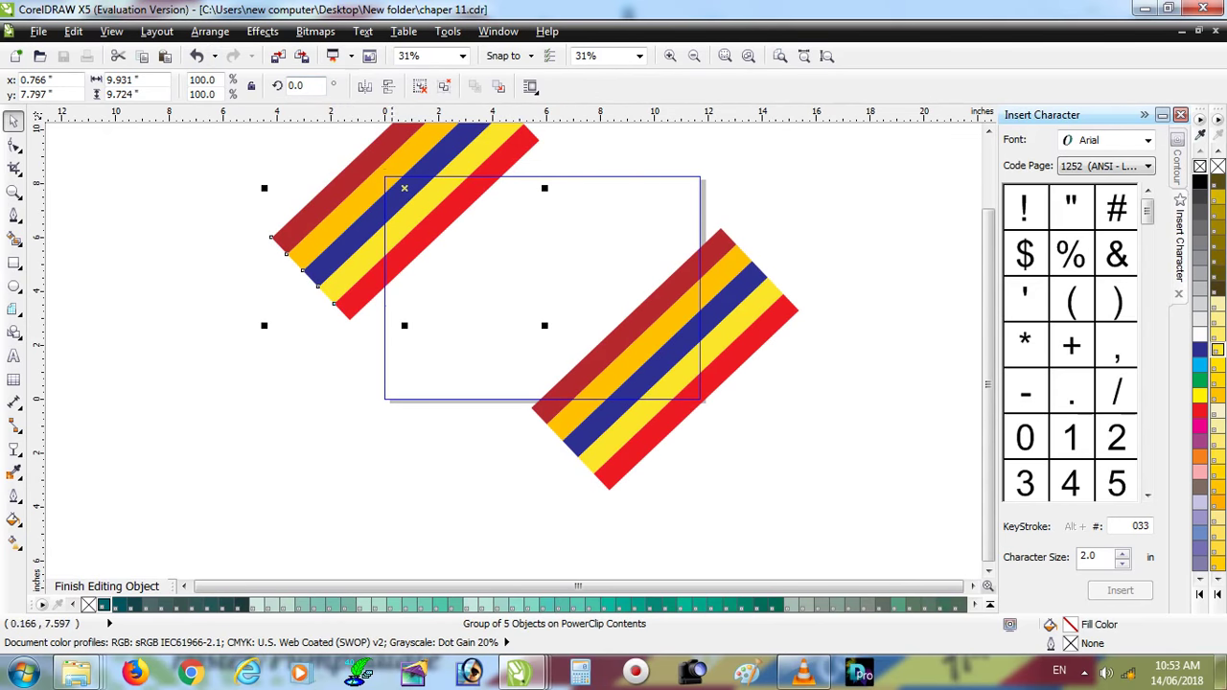
Shrink the copied stripes to about 45%, place them top-left, and finish clip editing
scroll(486, 222, "down", 1)
scroll(500, 177, "up", 1)
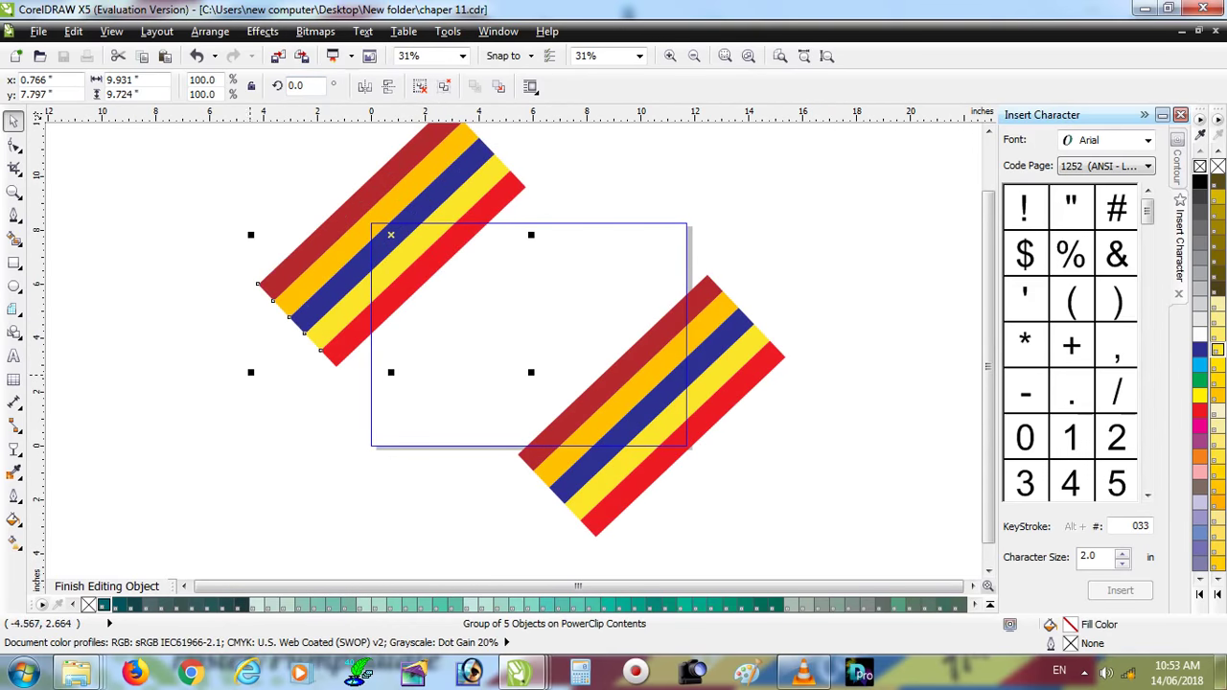
left_click_drag(531, 372, 452, 290)
scroll(388, 247, "up", 1)
left_click_drag(378, 218, 377, 239)
scroll(372, 216, "up", 2)
scroll(338, 234, "down", 2)
scroll(408, 254, "up", 1)
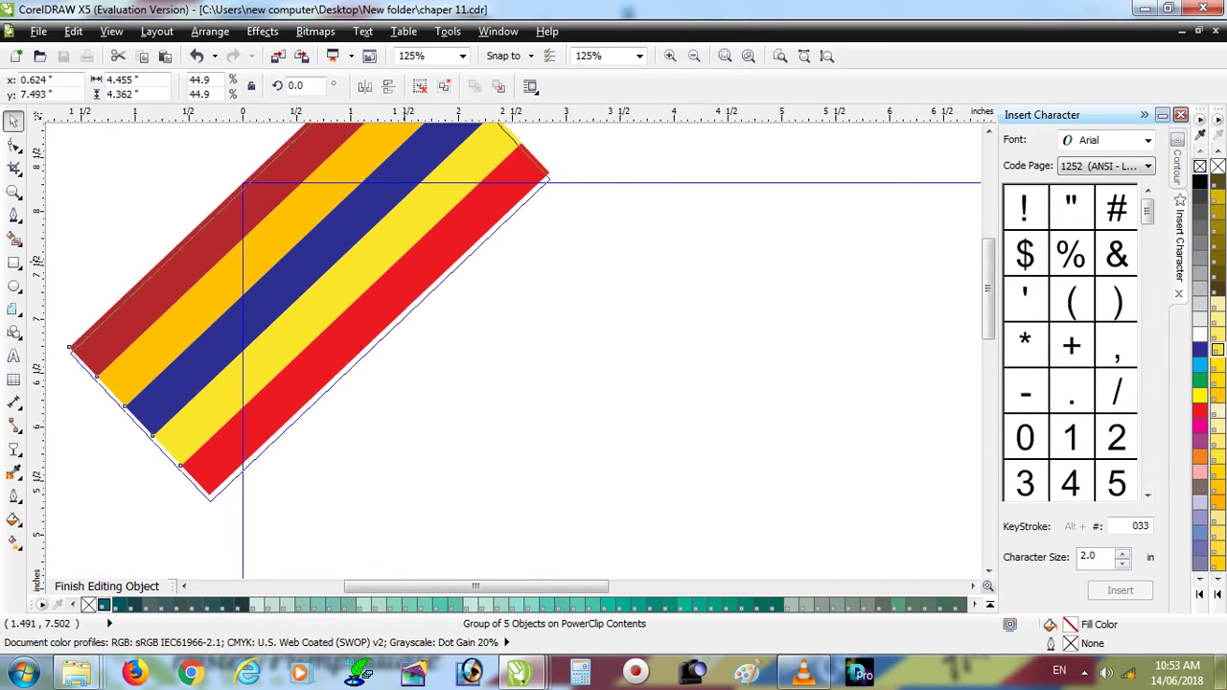
left_click(411, 260, "ctrl")
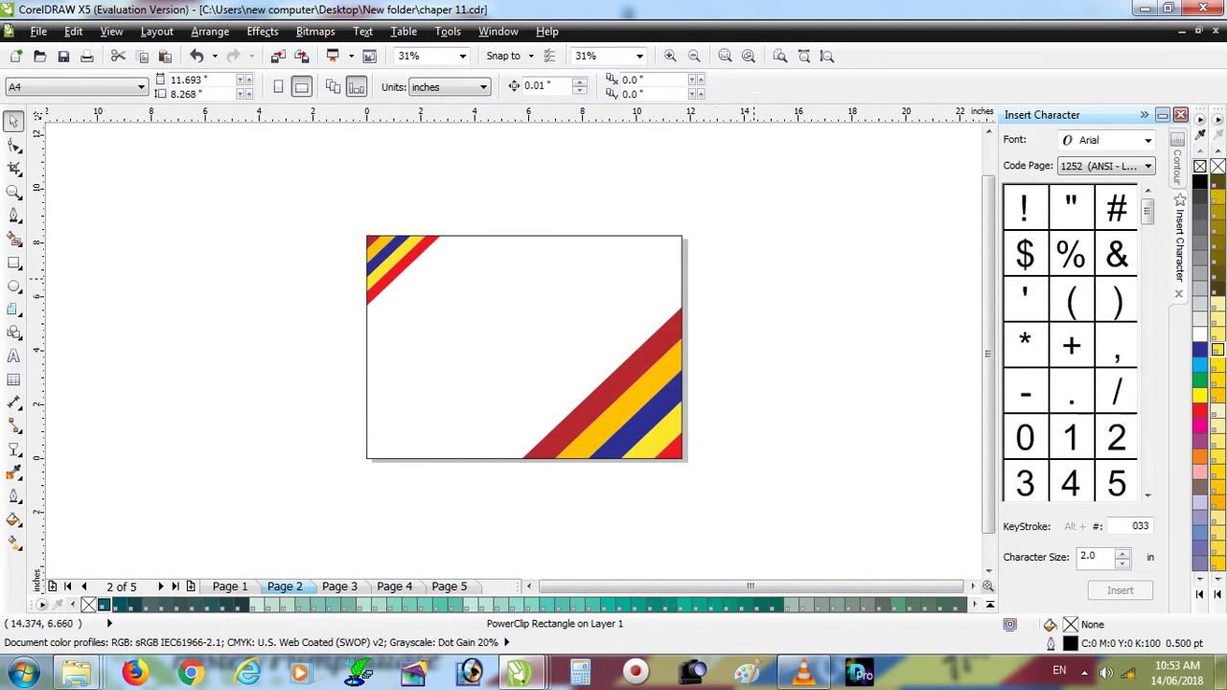
key("Escape")
key("shift+F4")
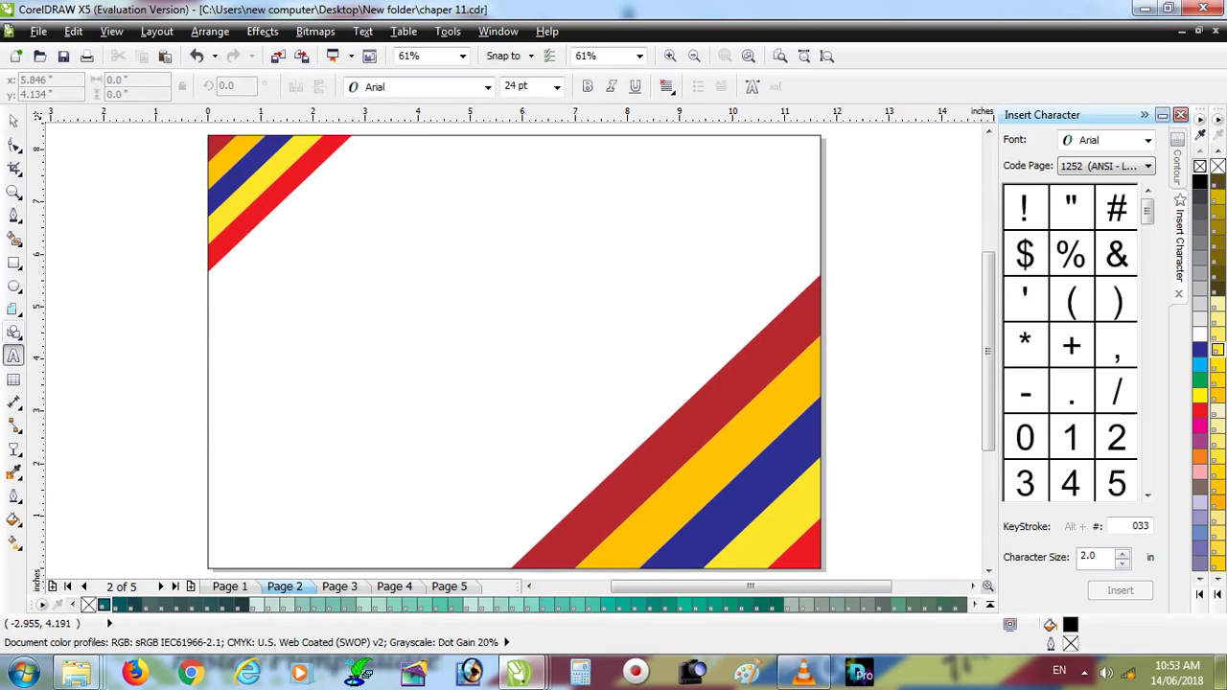
left_click(13, 121)
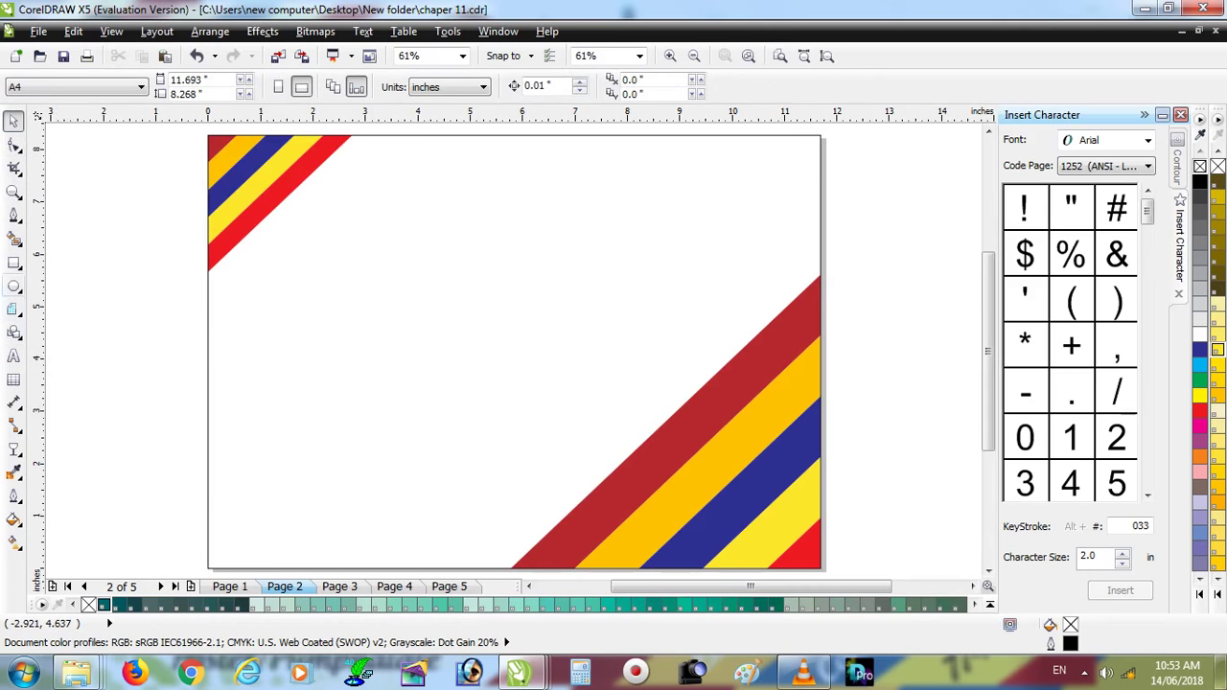
left_click(13, 356)
left_click(329, 239)
Type the title 'Parmar Printers' in the Ariston script font
type("gggg")
key("ctrl+a")
left_click(487, 86)
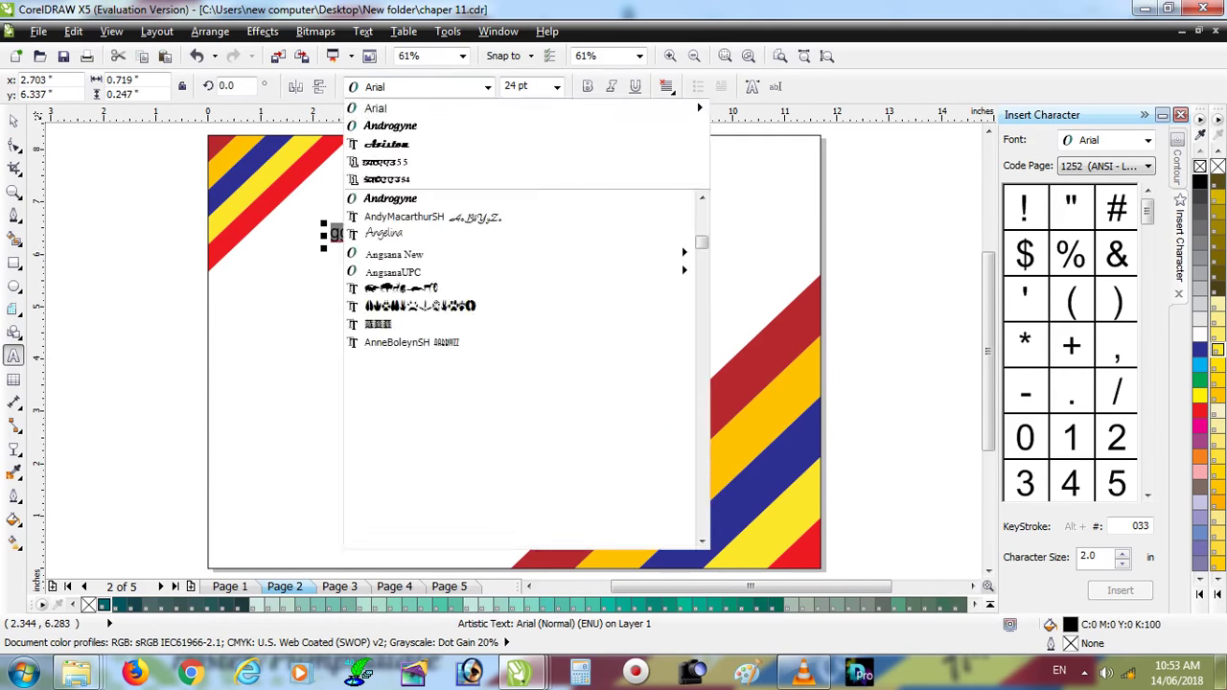
left_click(402, 122)
type("p")
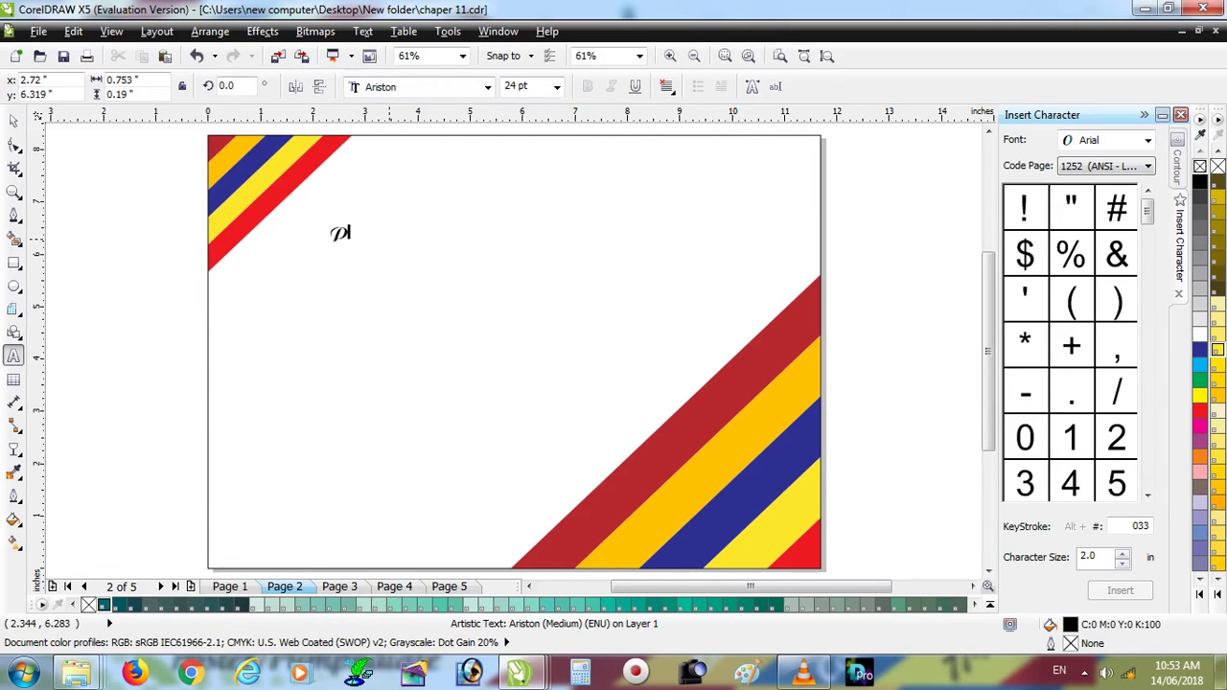
type("r Printers")
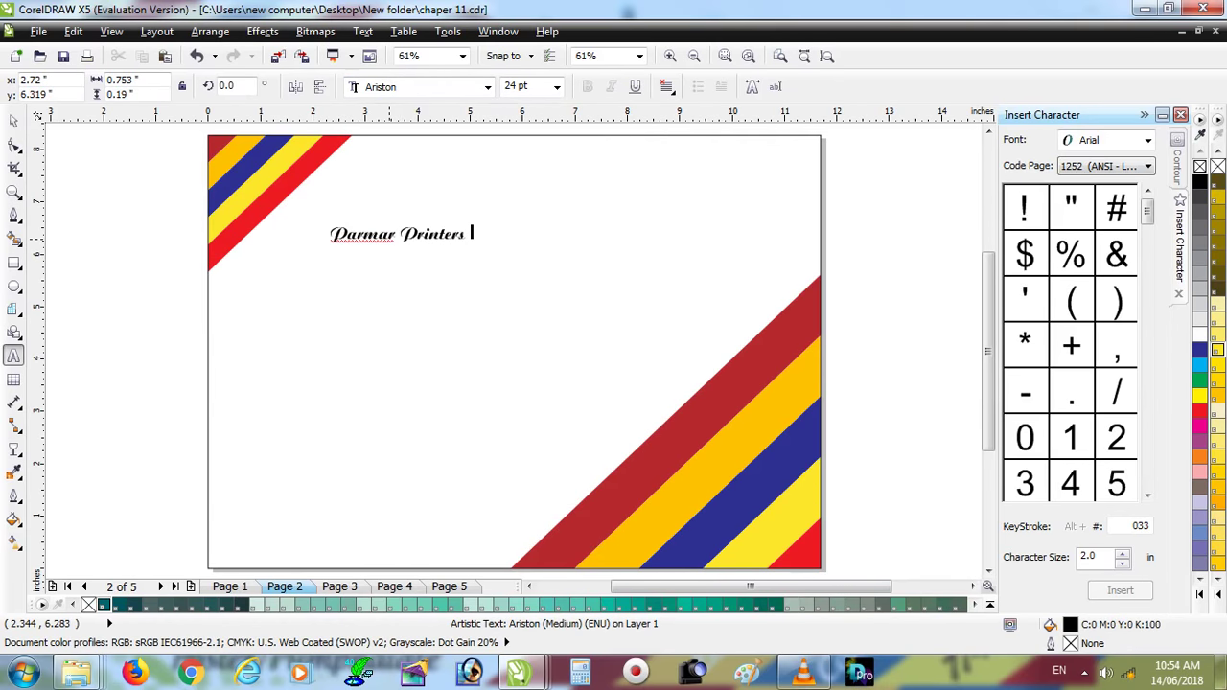
scroll(398, 243, "up", 3)
left_click(411, 197)
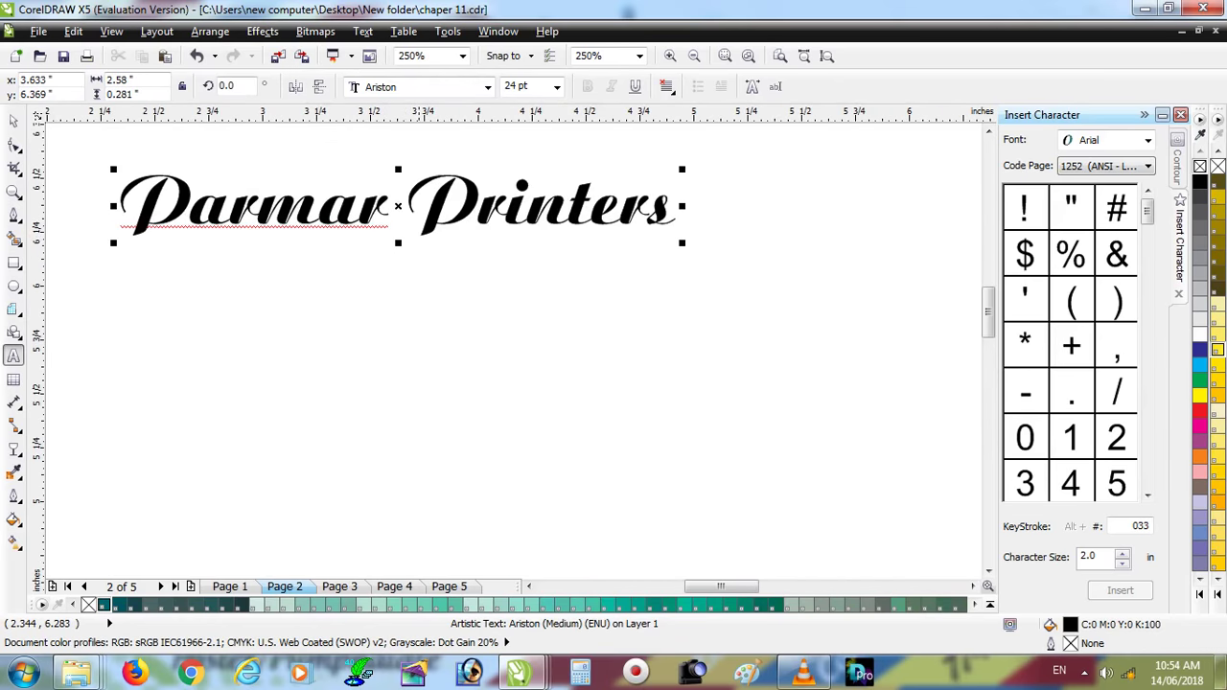
Split the title onto two lines and enlarge it to about 127 pt
key("Return")
scroll(420, 256, "down", 1)
scroll(410, 255, "down", 2)
left_click_drag(411, 274, 706, 437)
left_click_drag(522, 335, 462, 335)
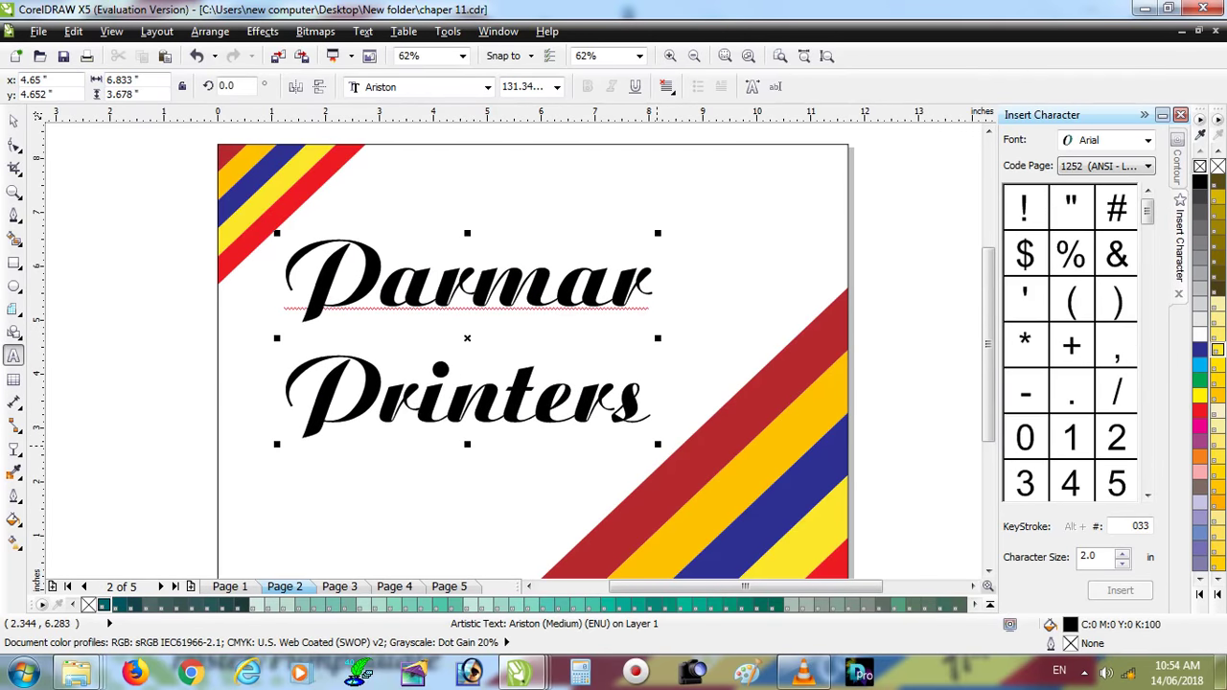
left_click_drag(648, 437, 658, 444)
Shift Printers right and shrink it to about 119 pt, then nudge Parmar up
left_click(467, 280)
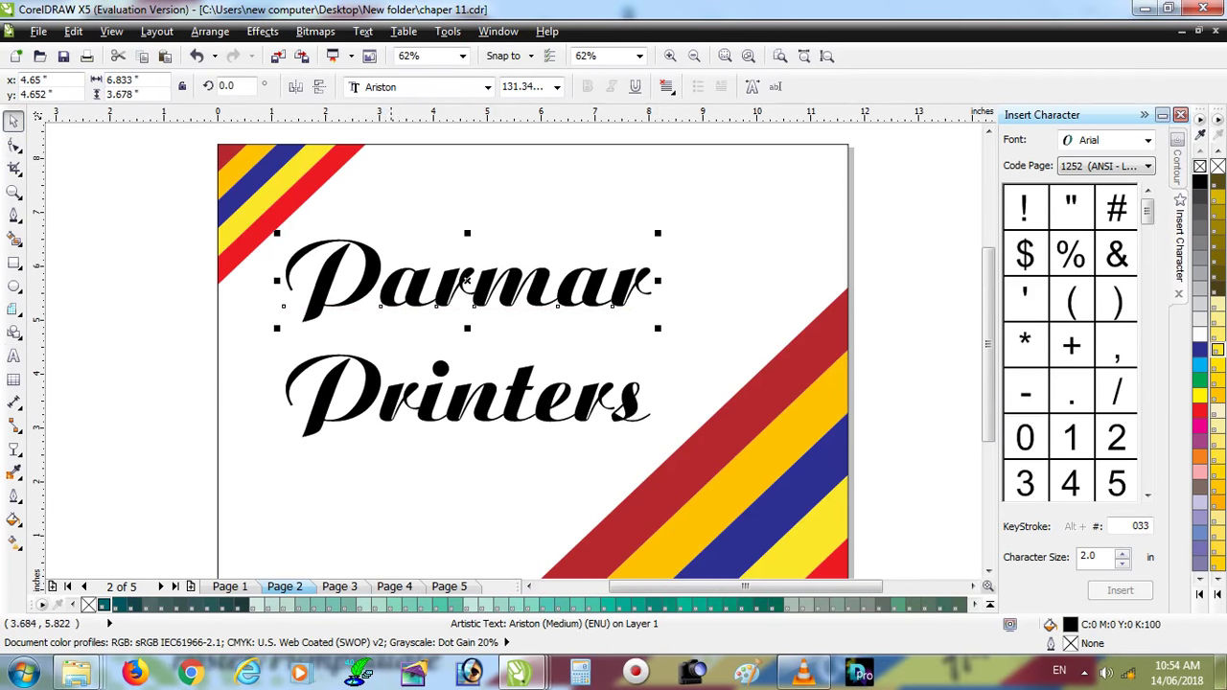
left_click_drag(465, 395, 491, 395)
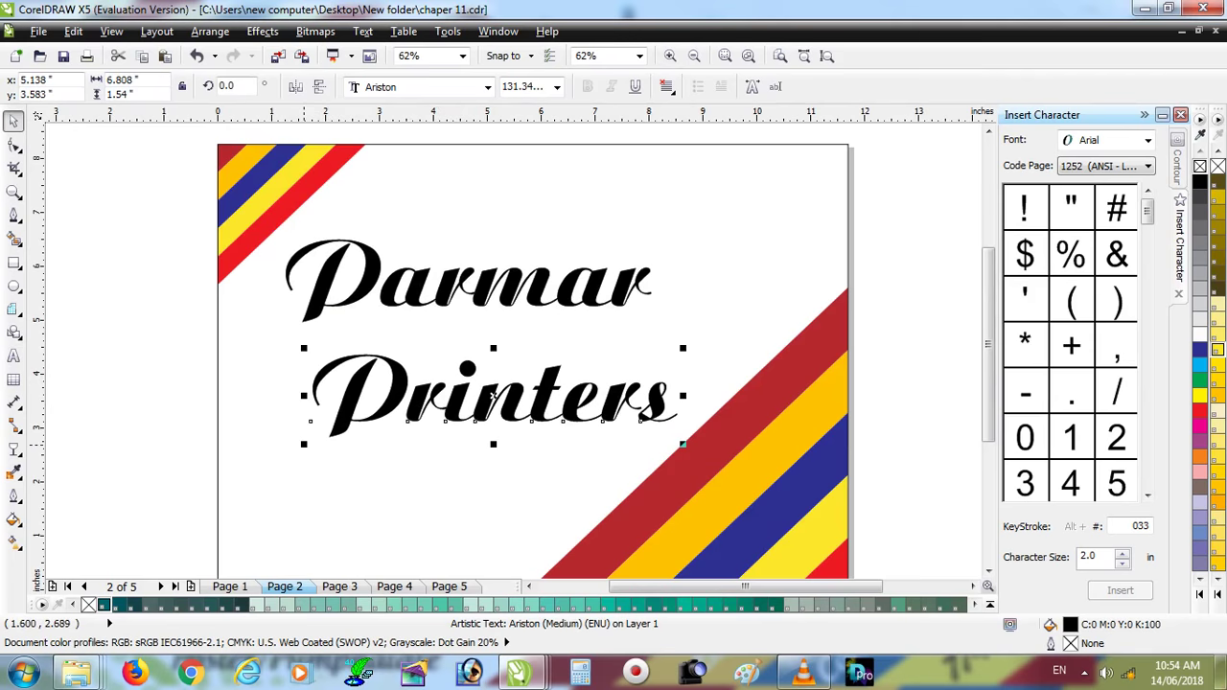
left_click_drag(304, 444, 338, 436)
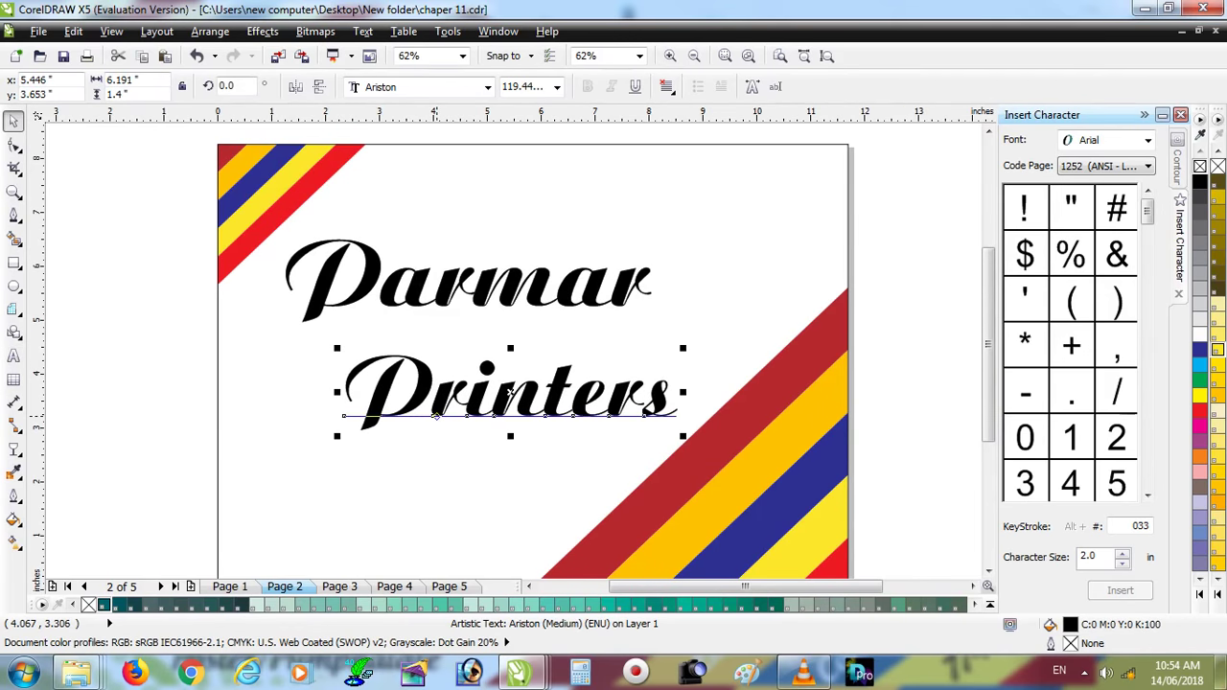
left_click(460, 416)
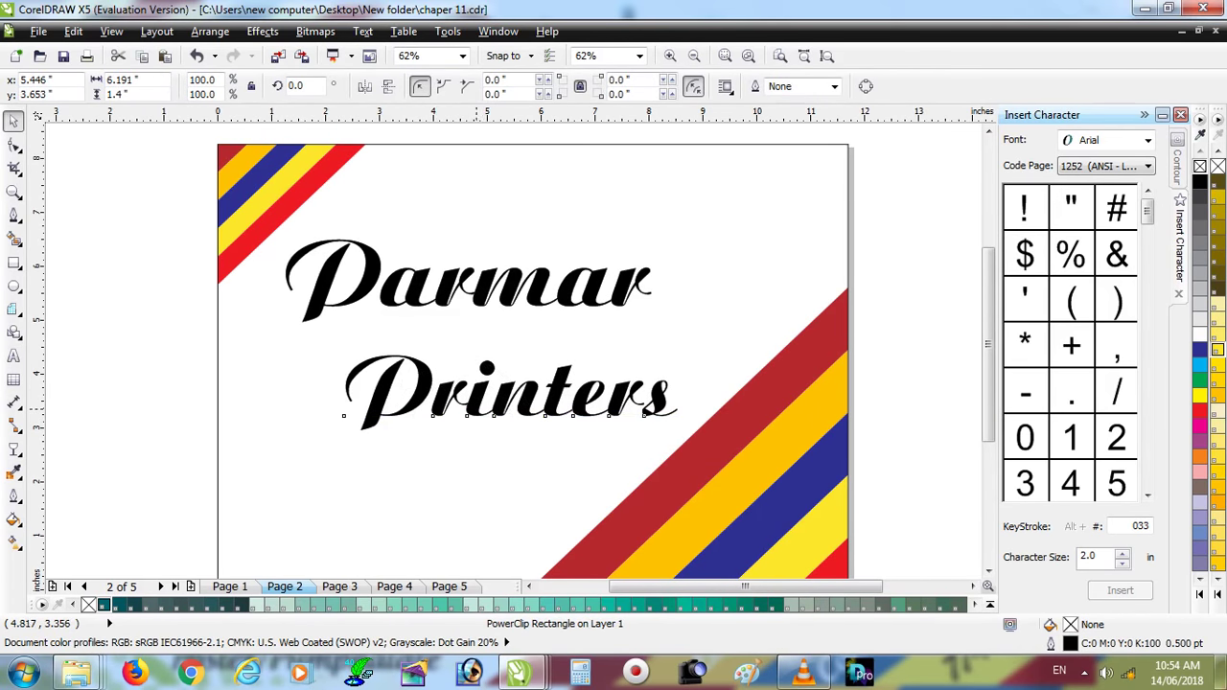
left_click(500, 397)
left_click(479, 294)
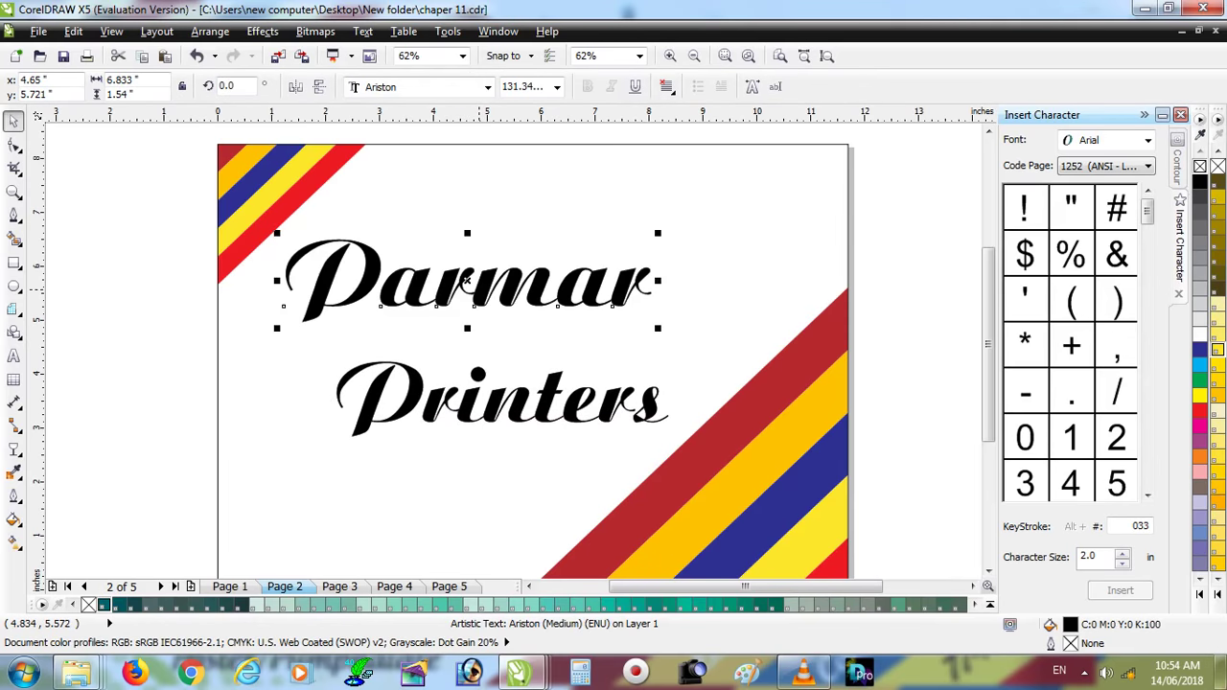
left_click_drag(478, 294, 478, 287)
left_click(433, 273)
scroll(431, 271, "up", 1)
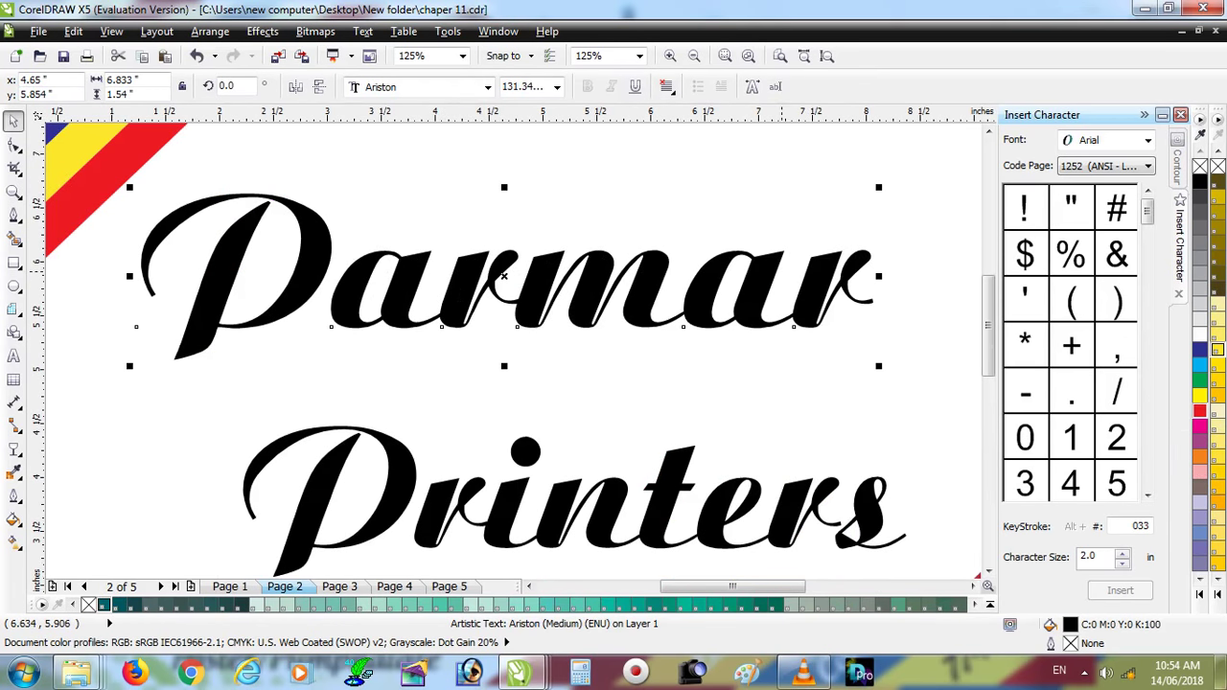
Fill both Parmar and Printers lines red
left_click(1199, 411)
left_click(571, 500)
left_click(1199, 410)
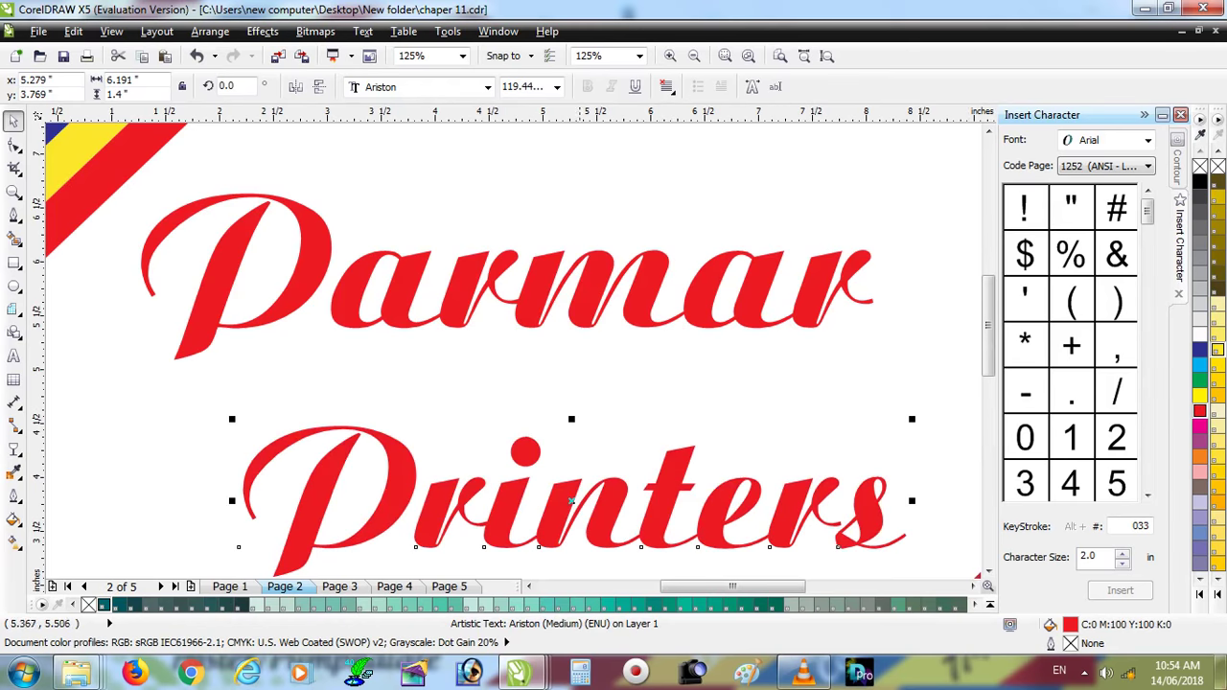
Convert the Parmar line to a 300 dpi bitmap
left_click(506, 278)
left_click(316, 31)
left_click(368, 51)
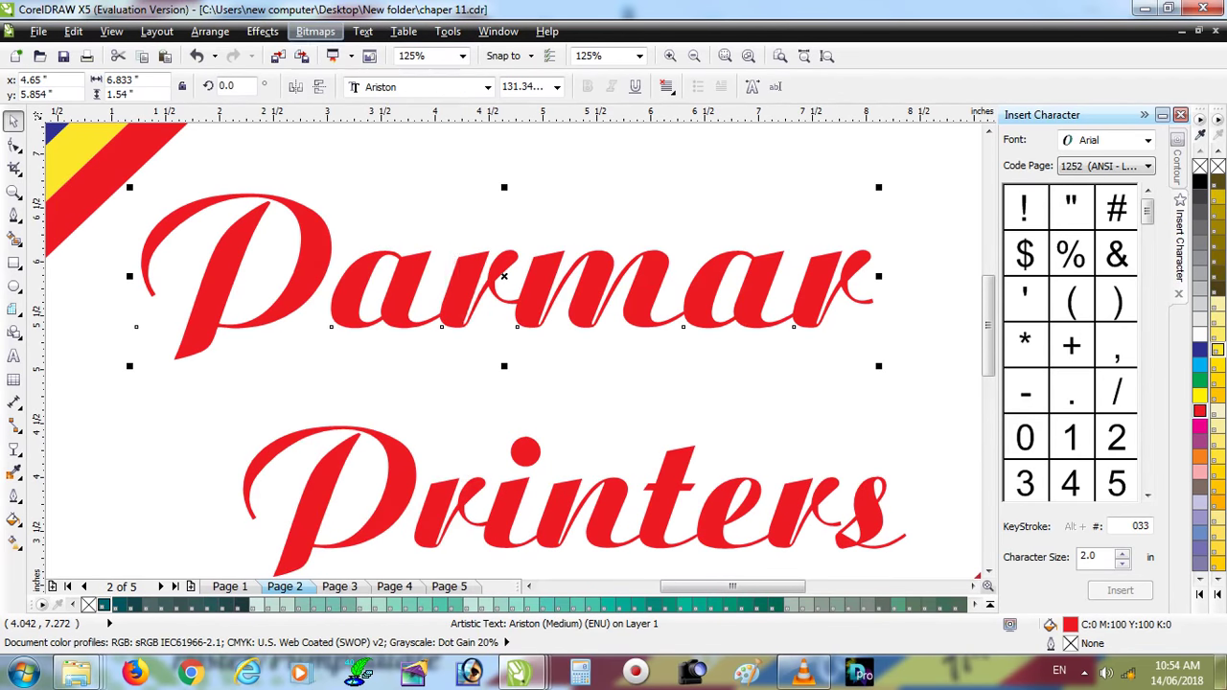
left_click(629, 235)
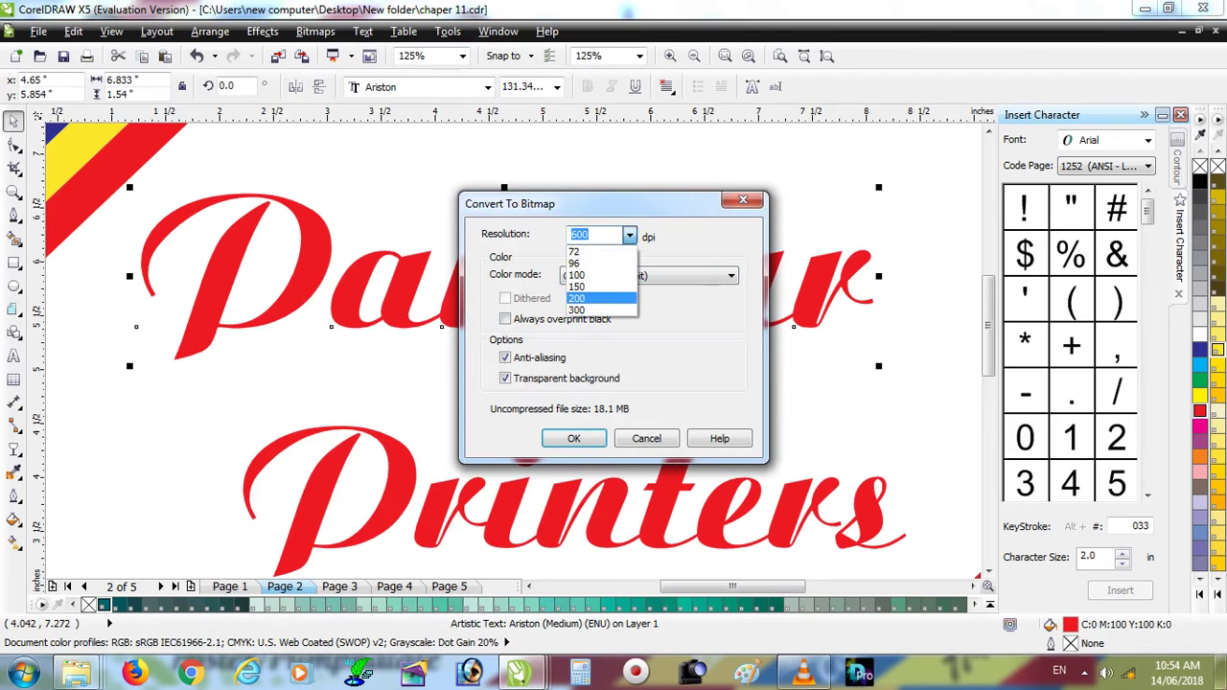
left_click(590, 299)
left_click(575, 438)
Convert the Printers line to a bitmap too, then check Parmar's context options
left_click(571, 500)
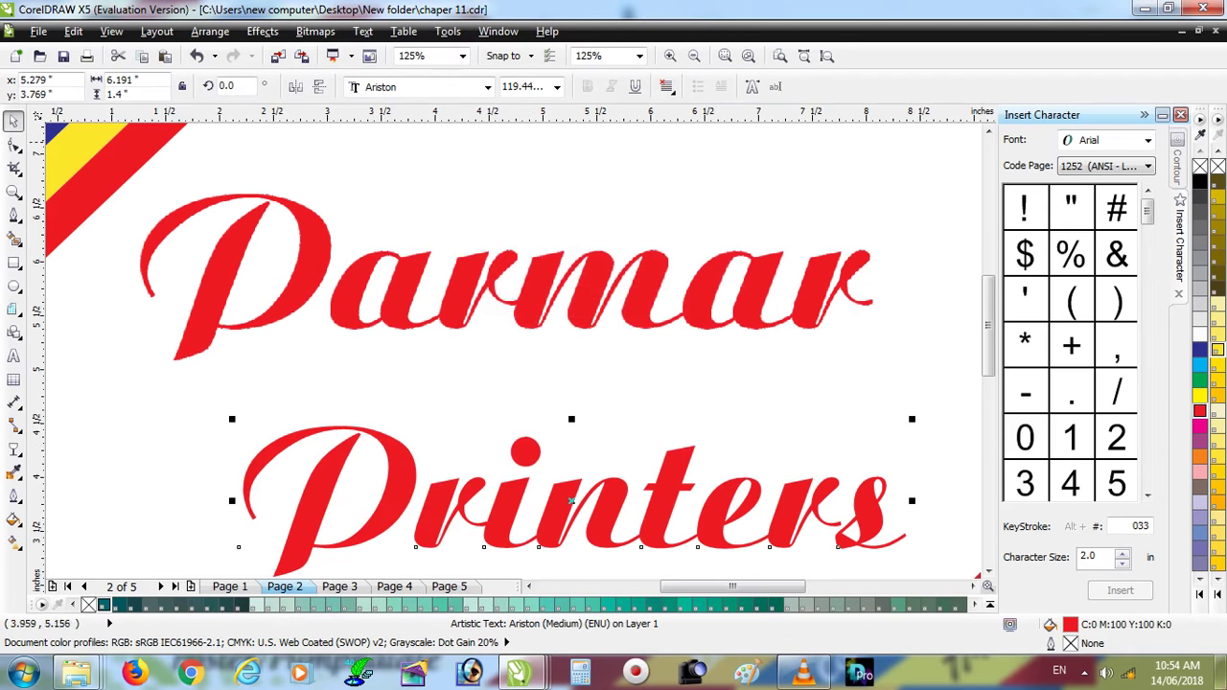
key("alt+b")
key("Return")
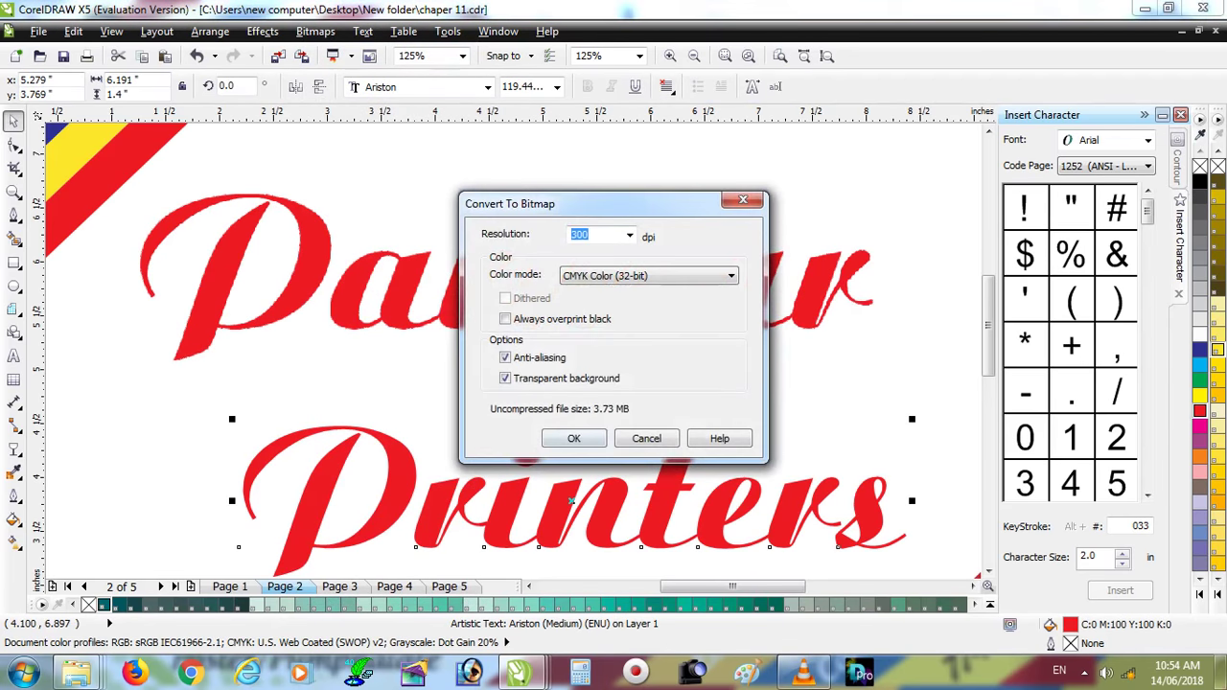
key("Return")
key("Tab")
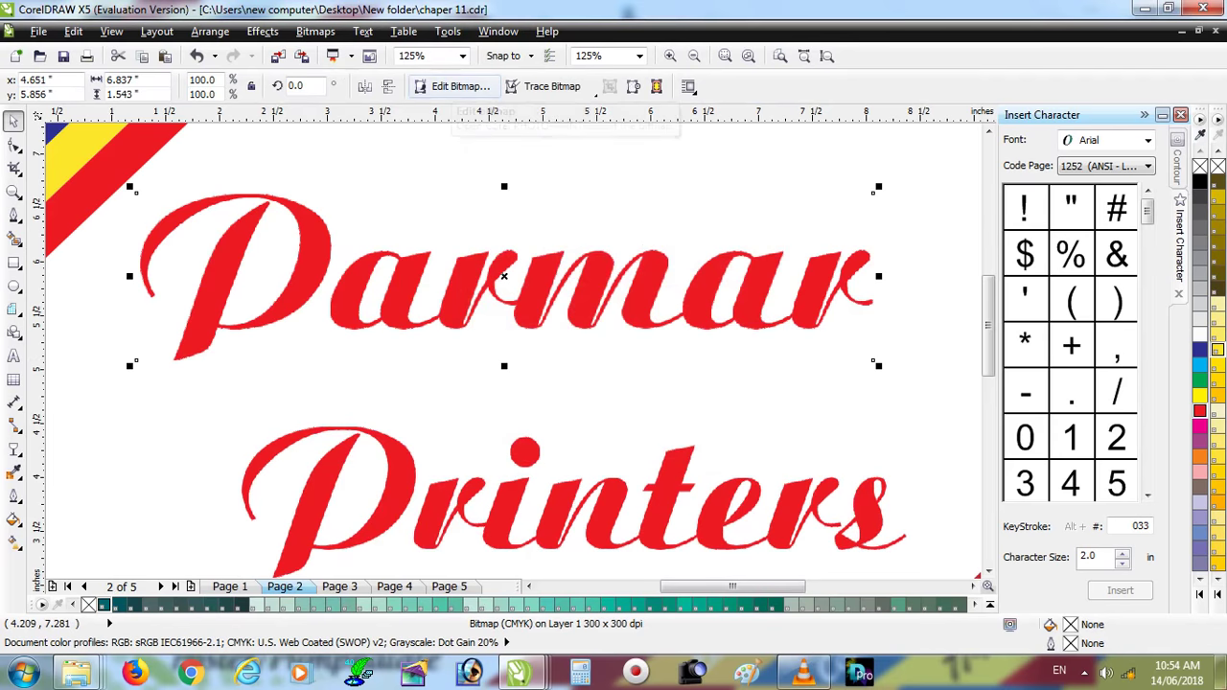
right_click(462, 307)
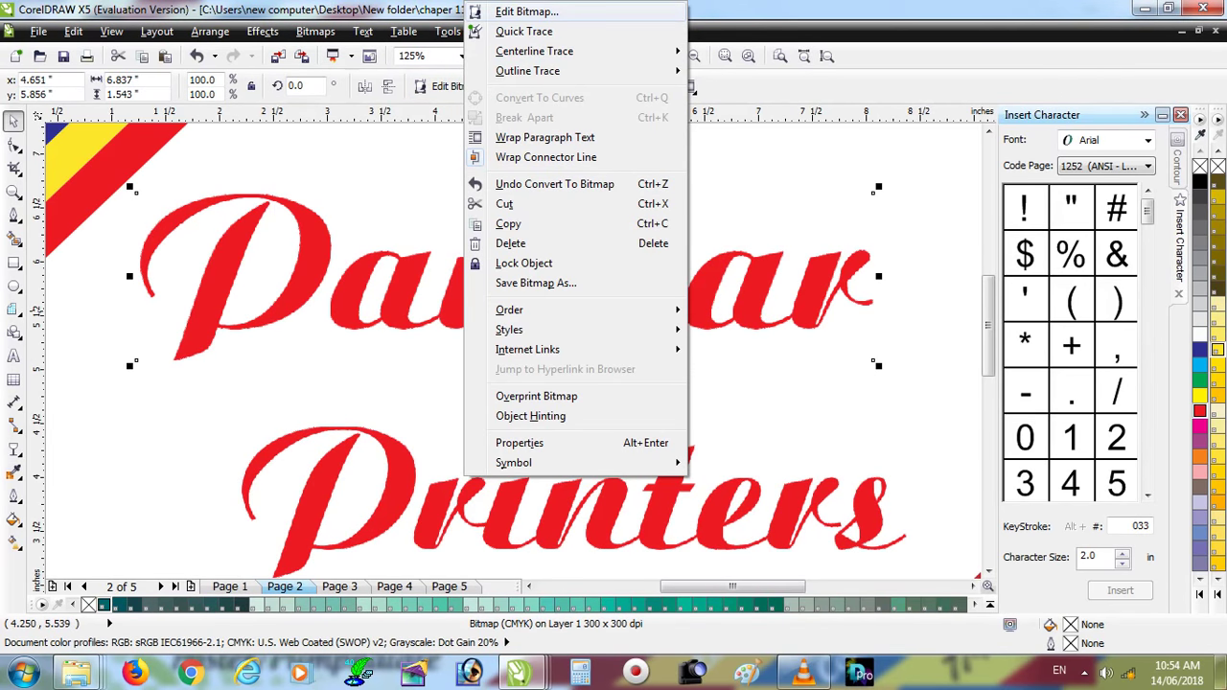
key("Escape")
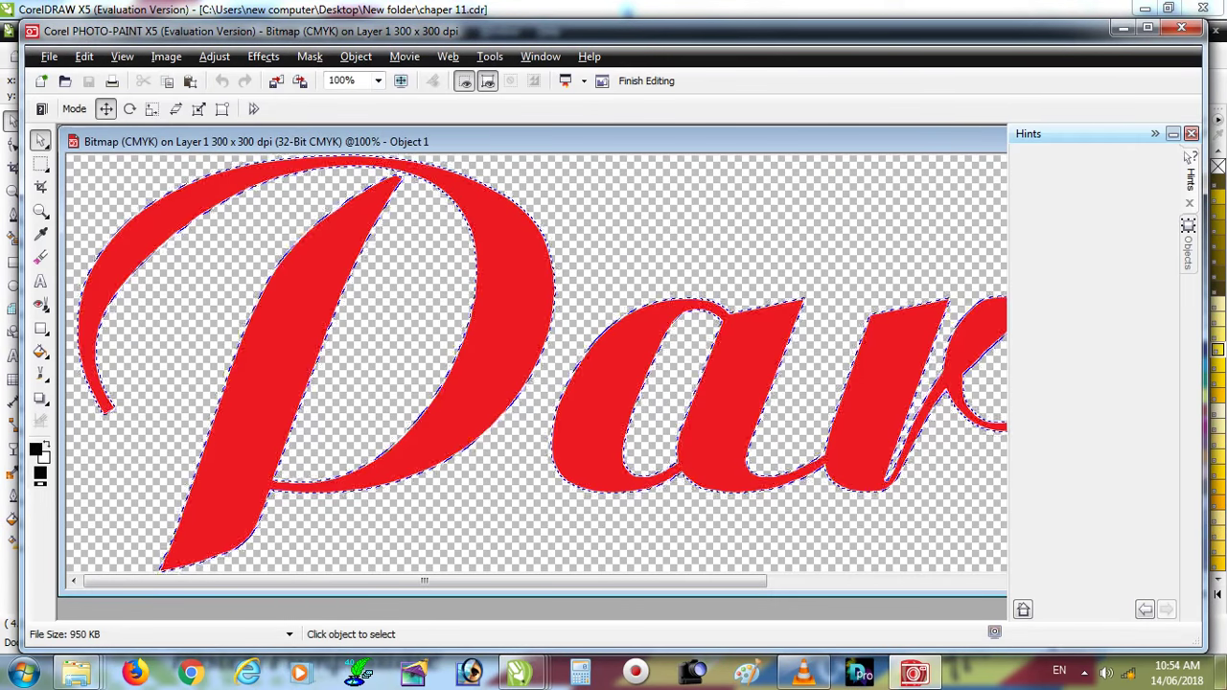
Apply the Plastic texture effect to the Parmar bitmap in PHOTO-PAINT and save it back
left_click(262, 56)
mouse_move(289, 321)
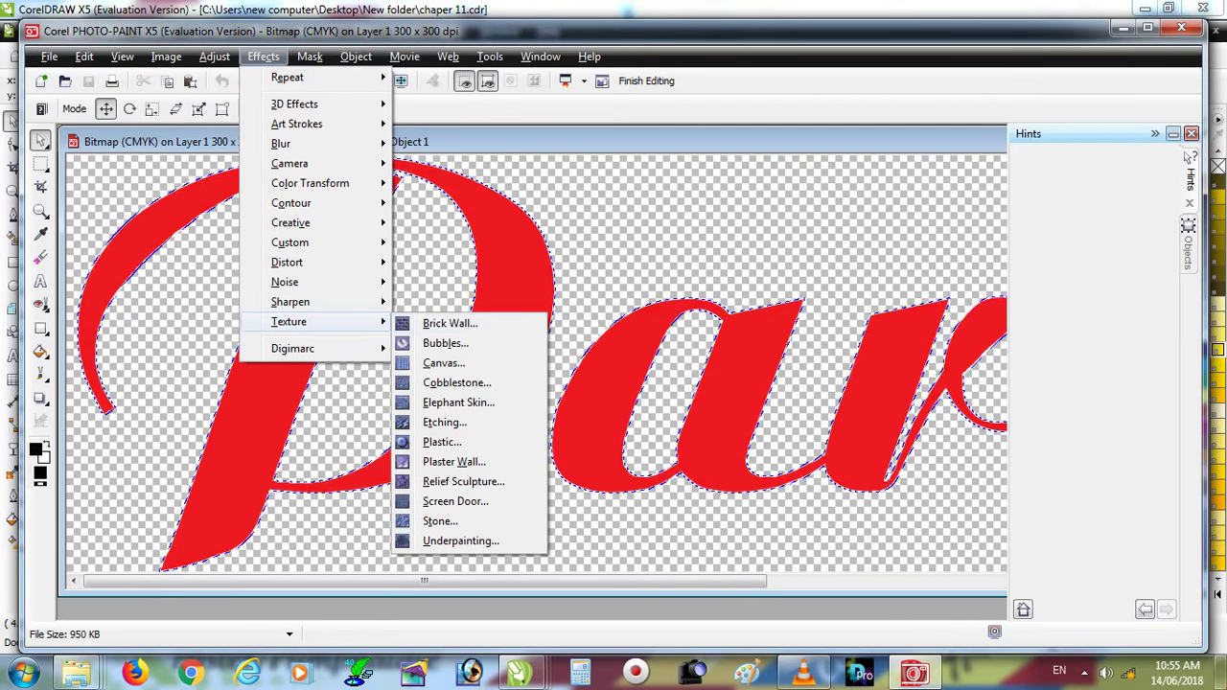
left_click(441, 442)
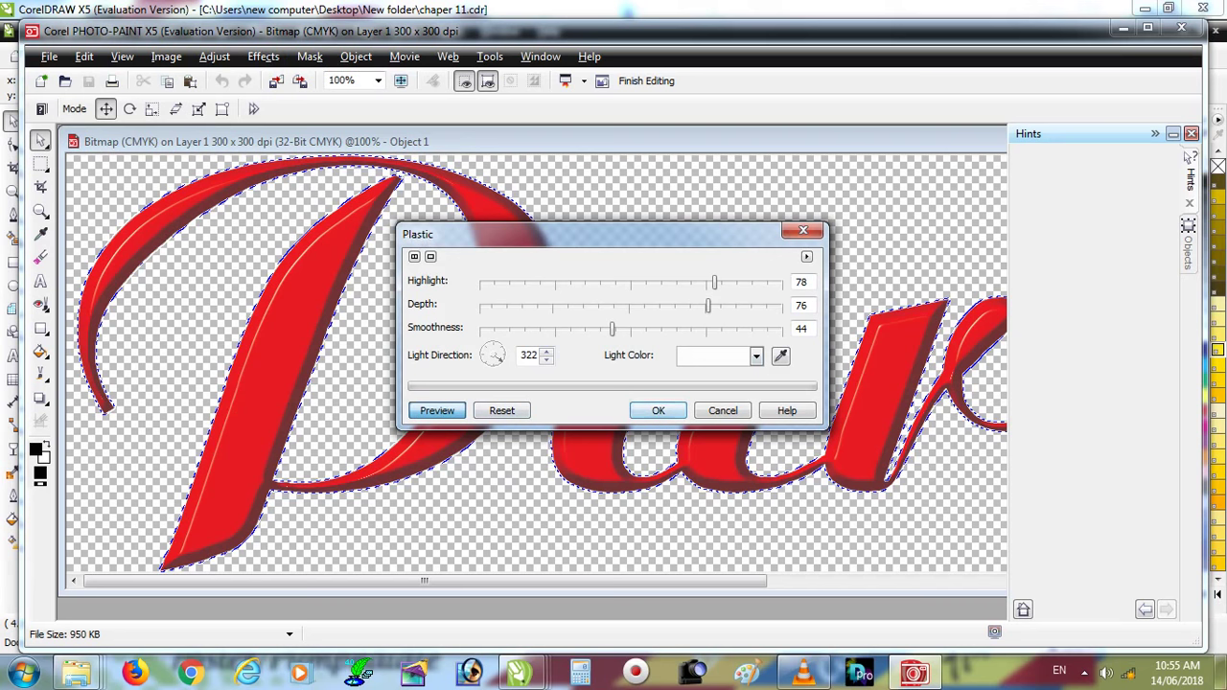
key("Return")
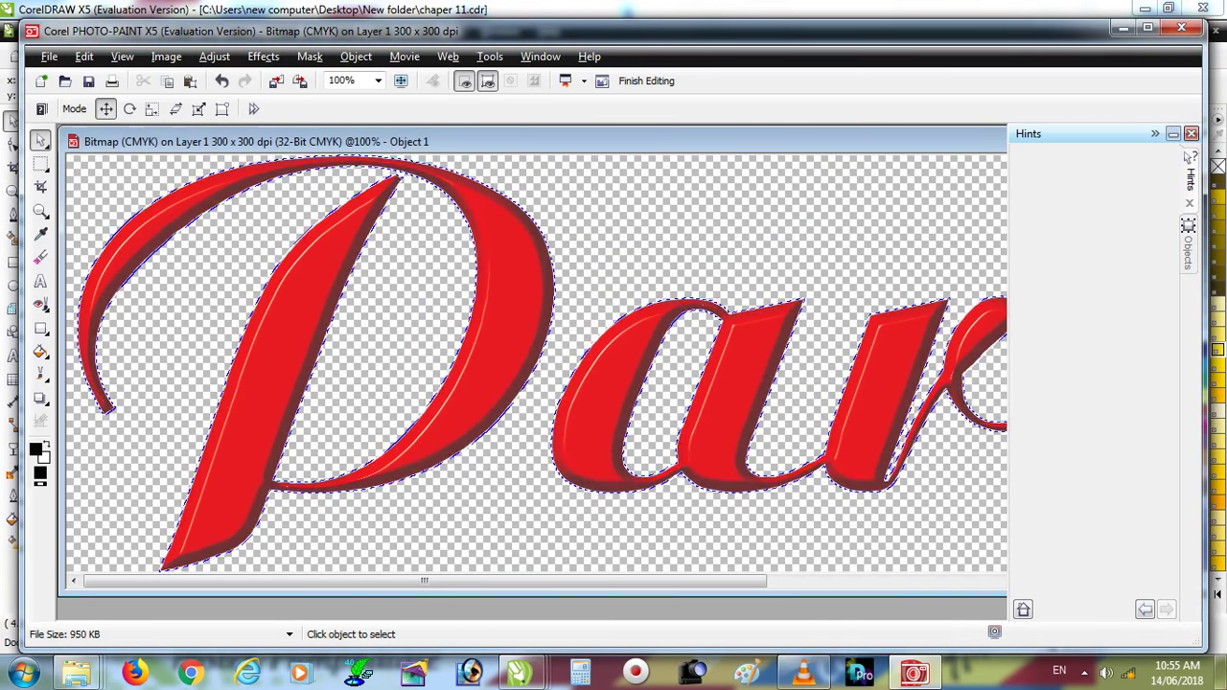
left_click(49, 56)
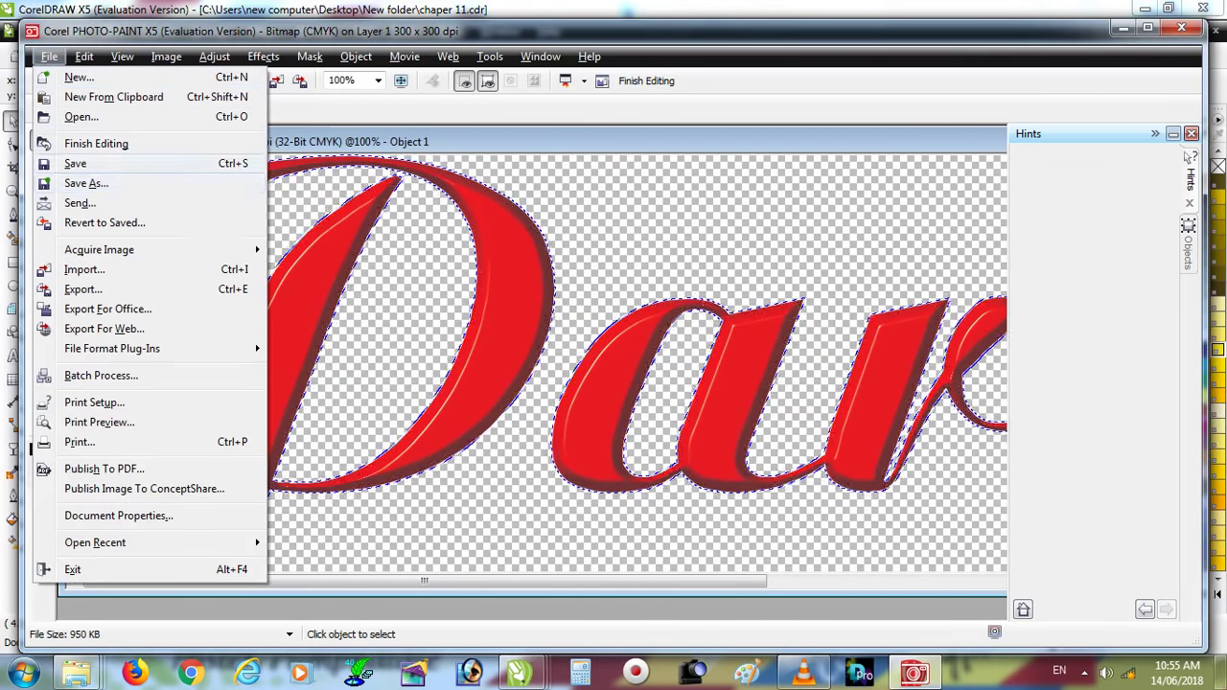
key("Escape")
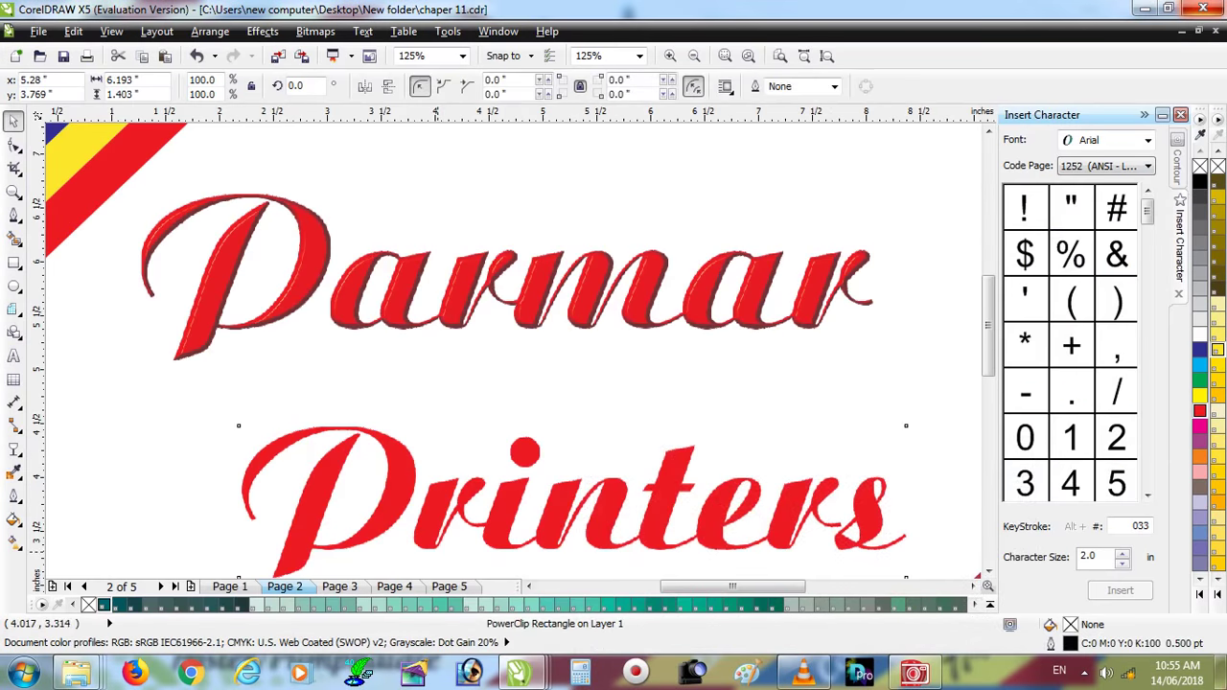
left_click(572, 498)
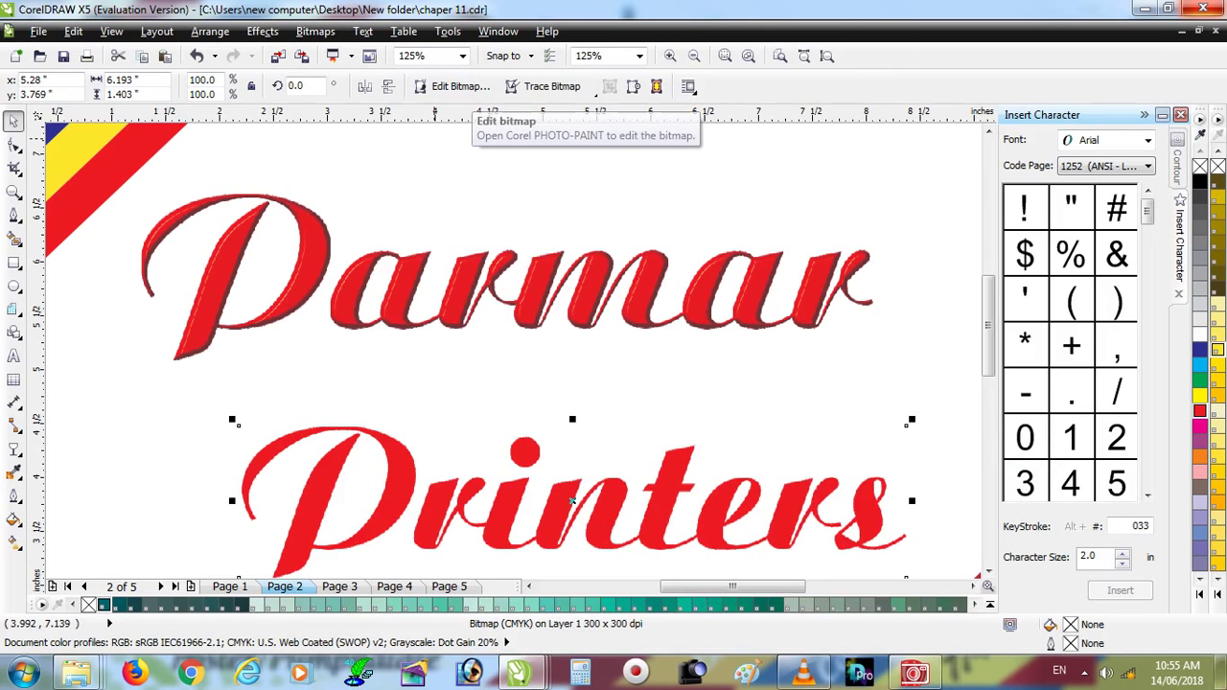
Apply the Plastic texture effect to the Printers bitmap in PHOTO-PAINT and save it back
left_click(453, 86)
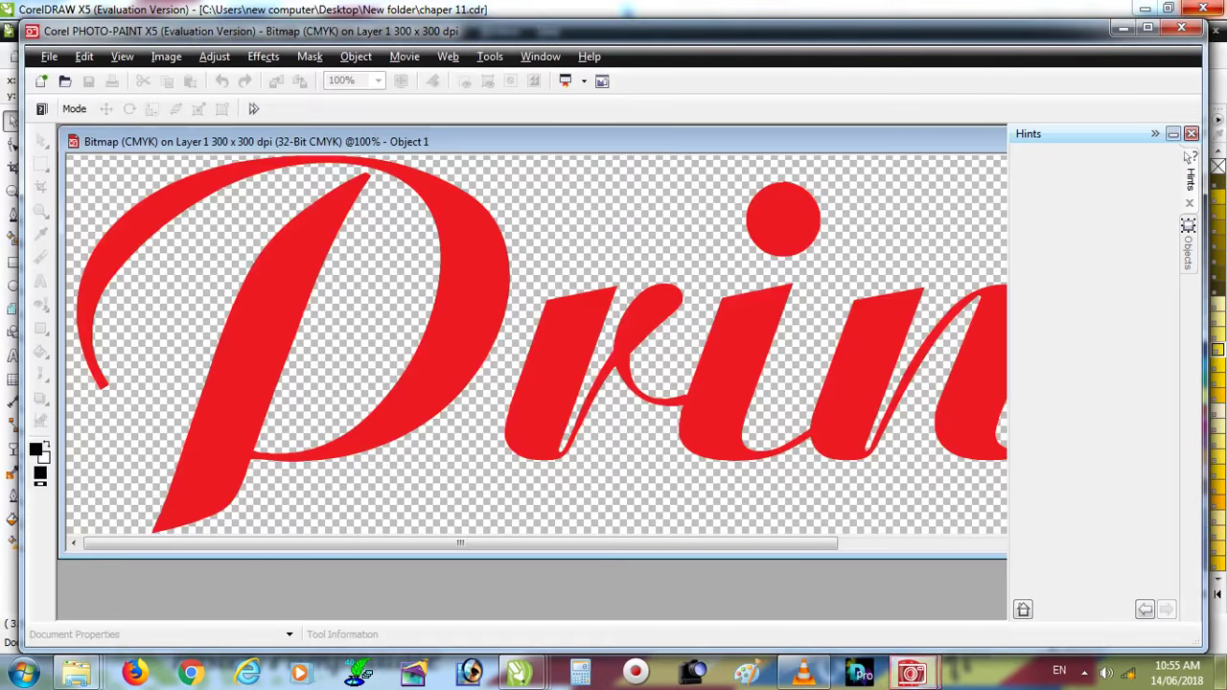
left_click(214, 57)
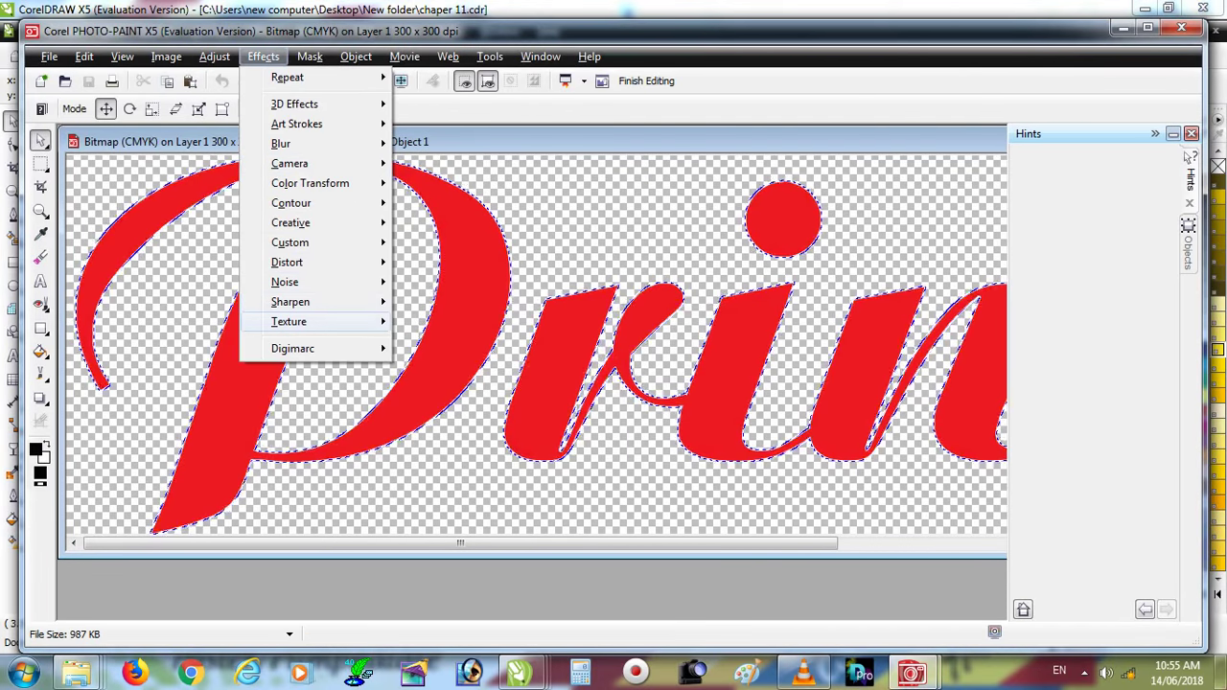
left_click(441, 442)
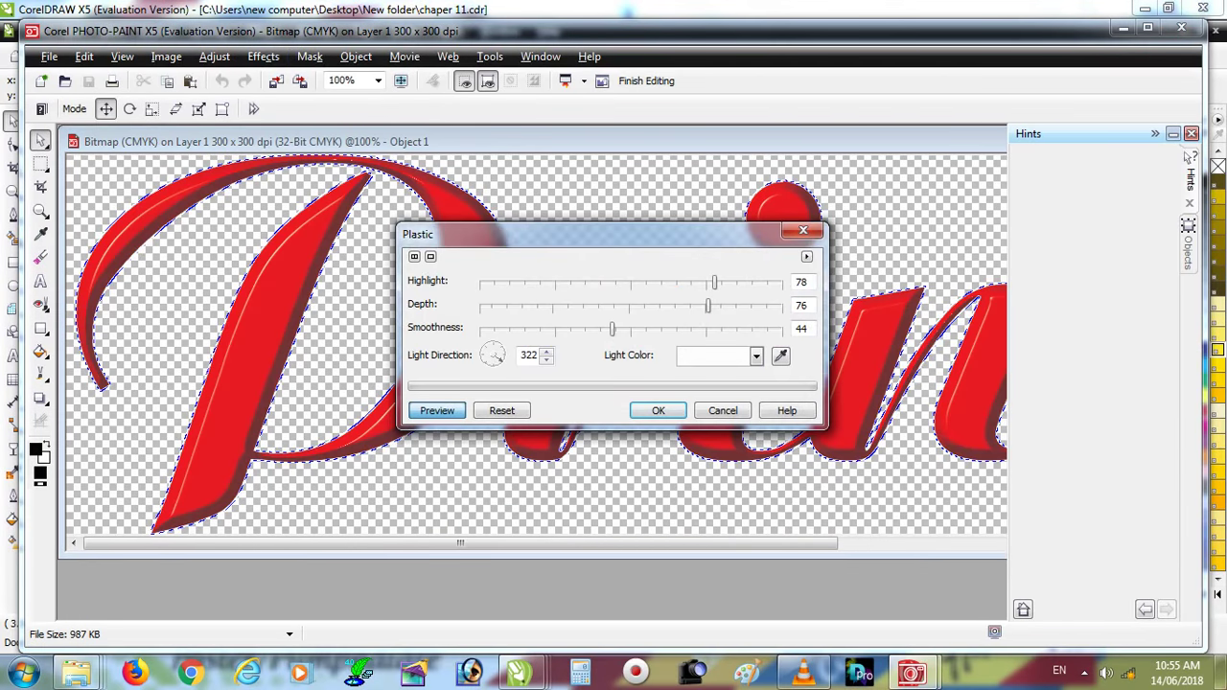
key("Return")
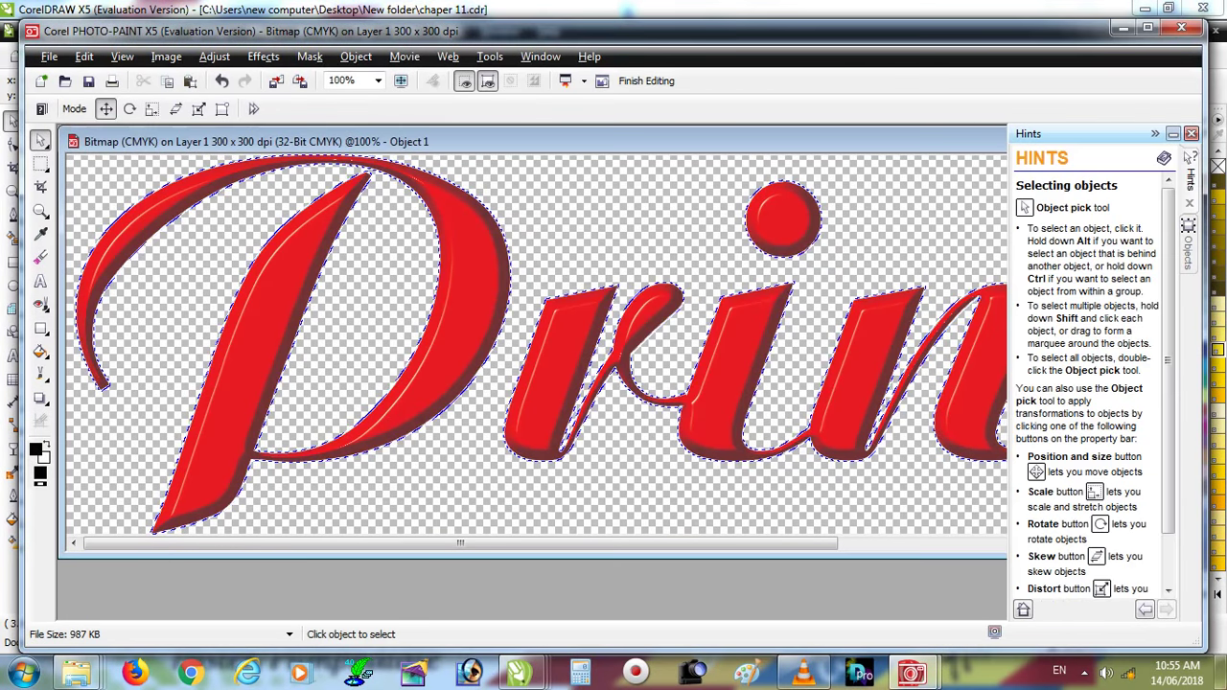
left_click(49, 56)
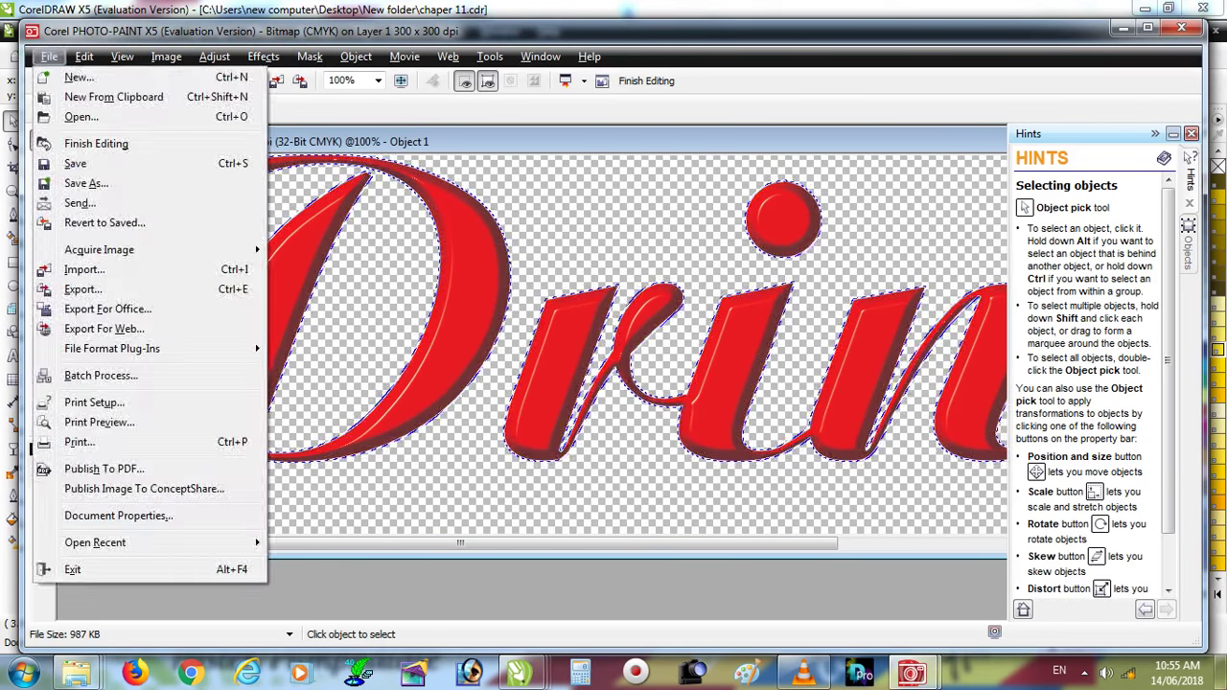
left_click(83, 160)
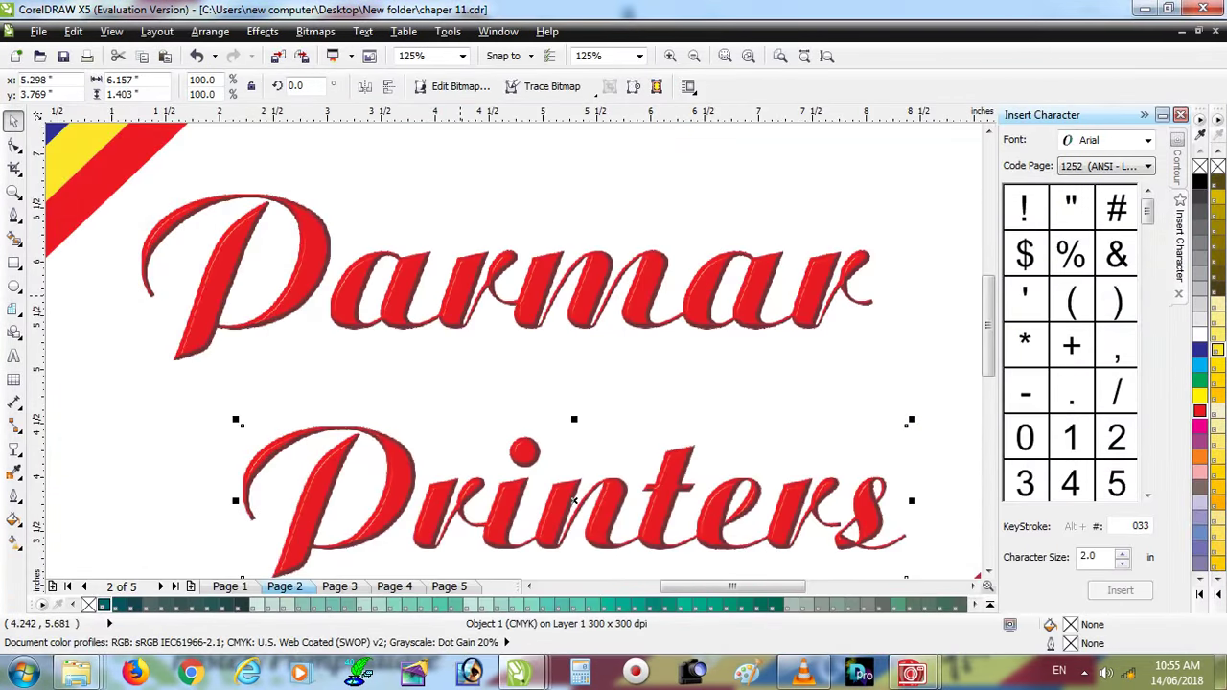
Make an upside-down mirrored copy of Parmar tucked directly beneath the original
left_click(494, 296)
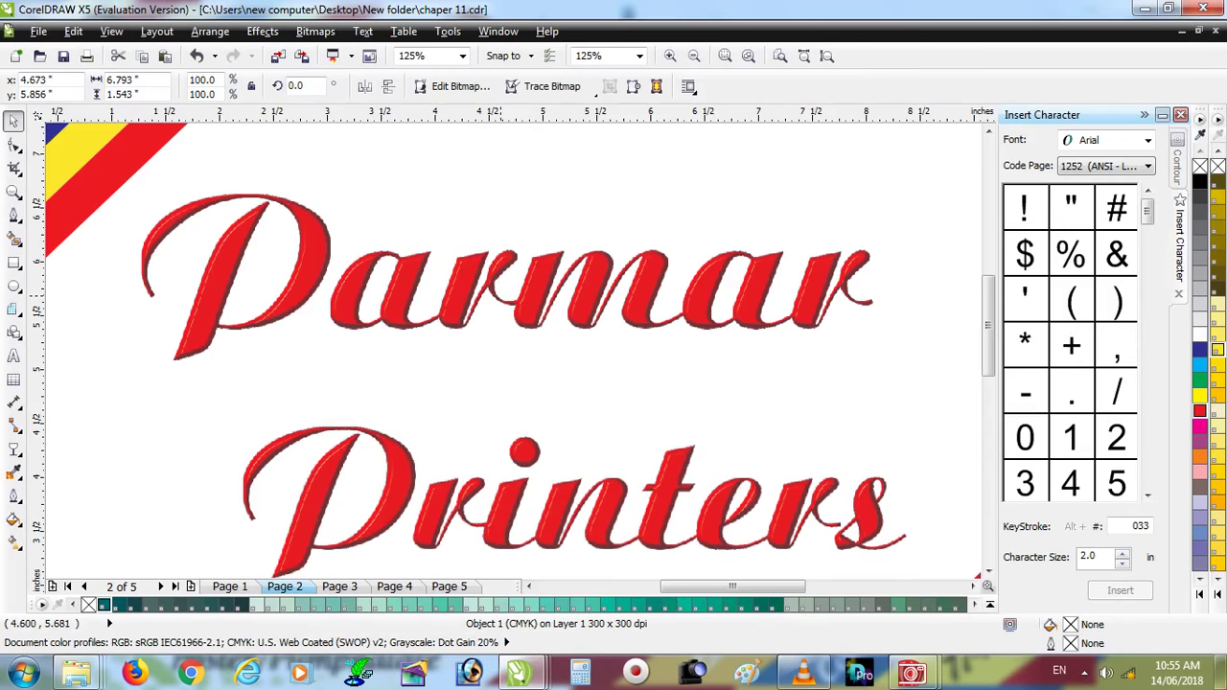
left_click_drag(506, 186, 506, 523)
scroll(519, 296, "down", 3)
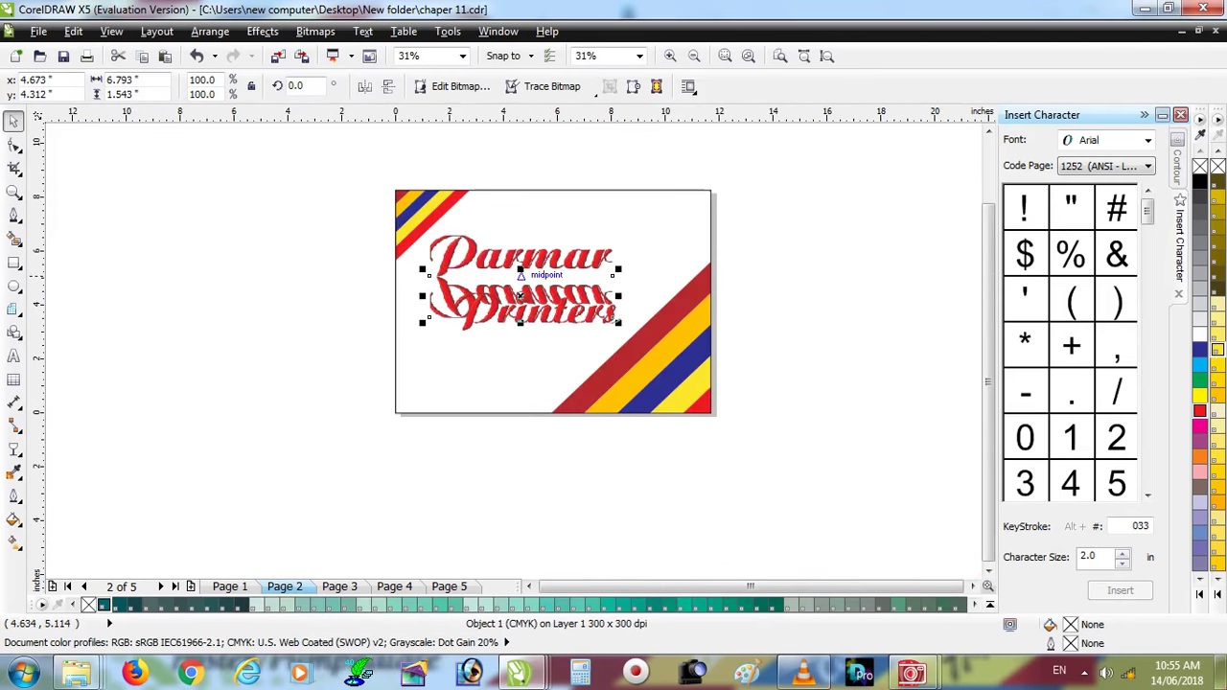
scroll(519, 296, "up", 3)
left_click_drag(509, 324, 512, 287)
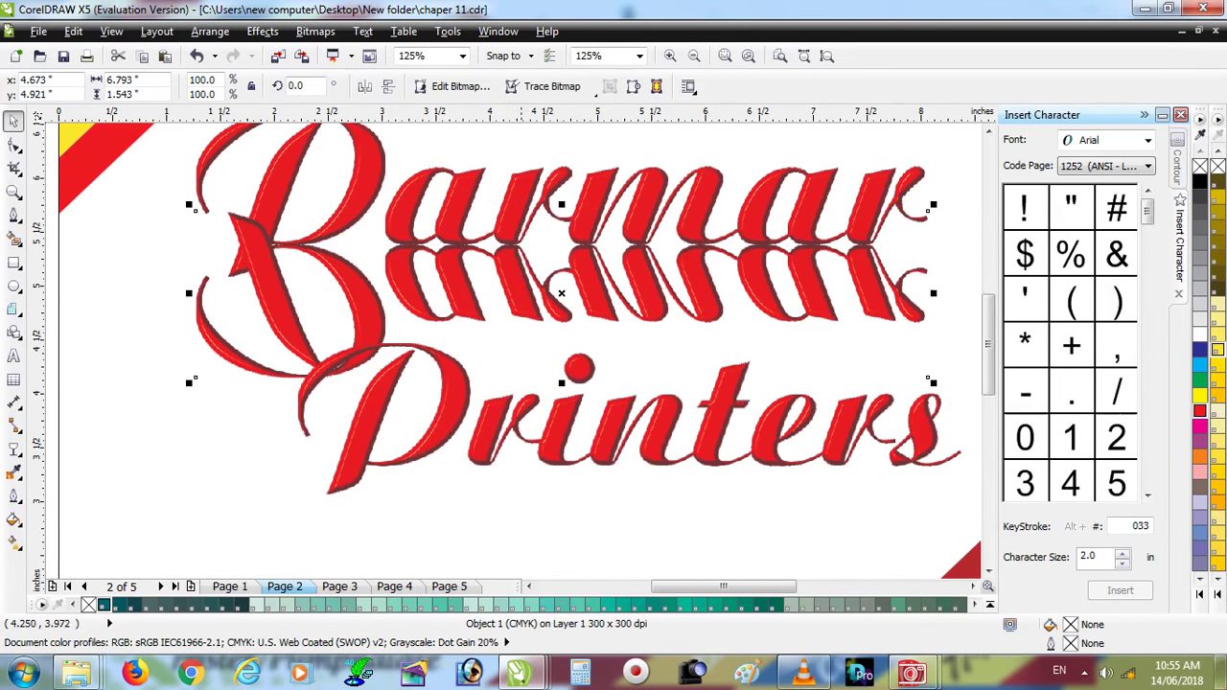
Make an upside-down mirrored copy of Printers tucked directly beneath the original
left_click(632, 352)
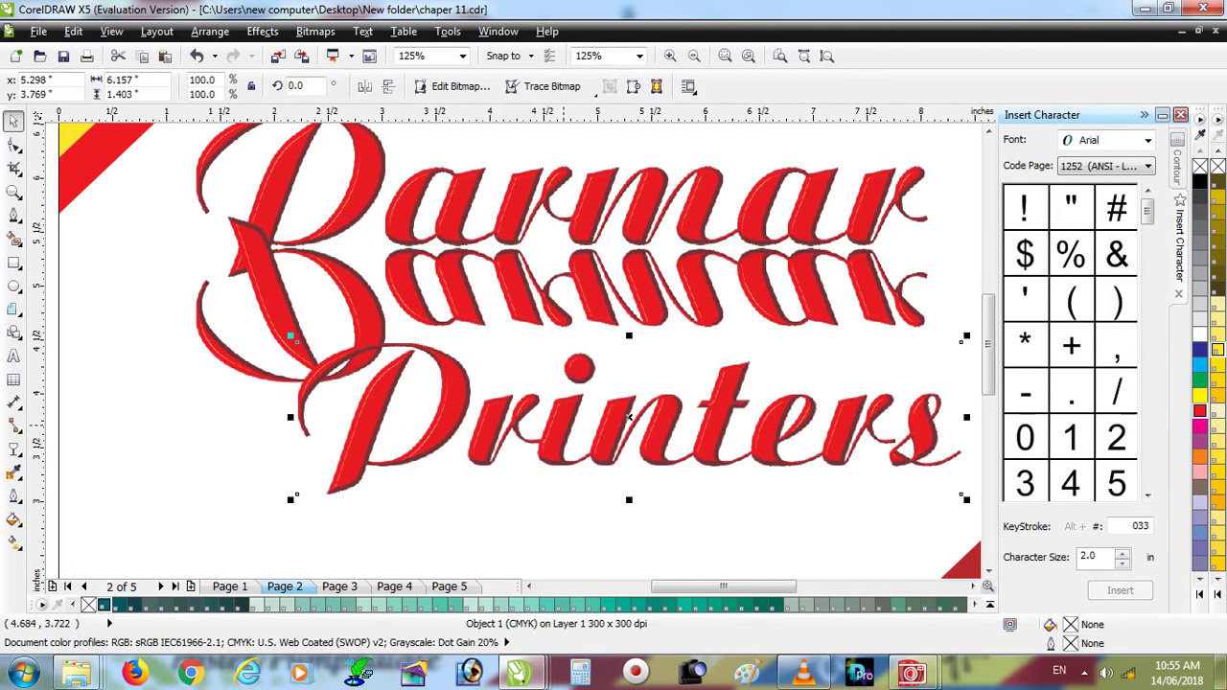
scroll(629, 418, "down", 1)
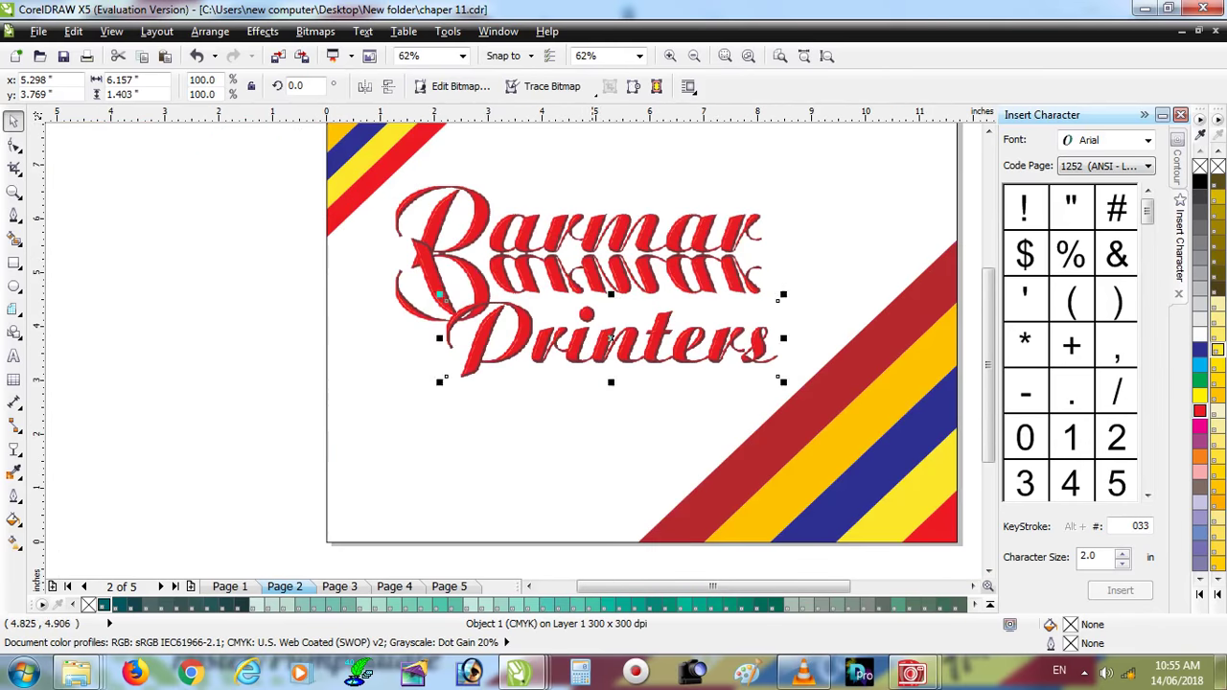
scroll(629, 322, "up", 1)
left_click_drag(628, 244, 628, 553)
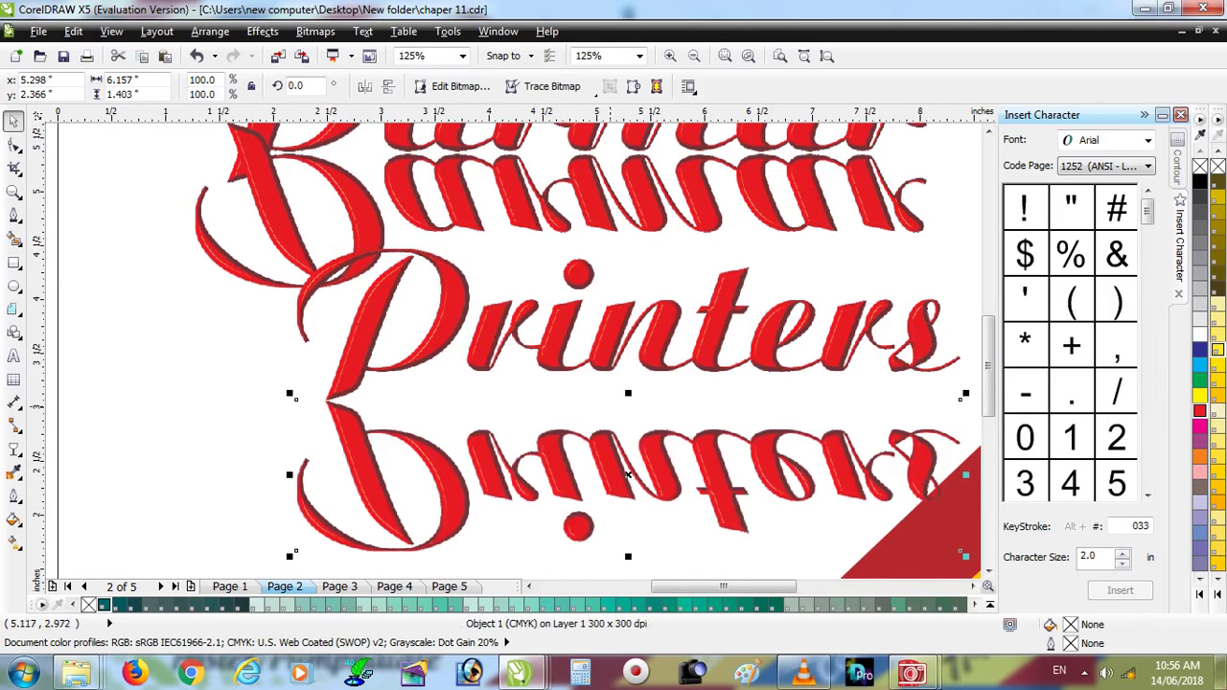
left_click_drag(628, 472, 628, 417)
left_click(561, 203)
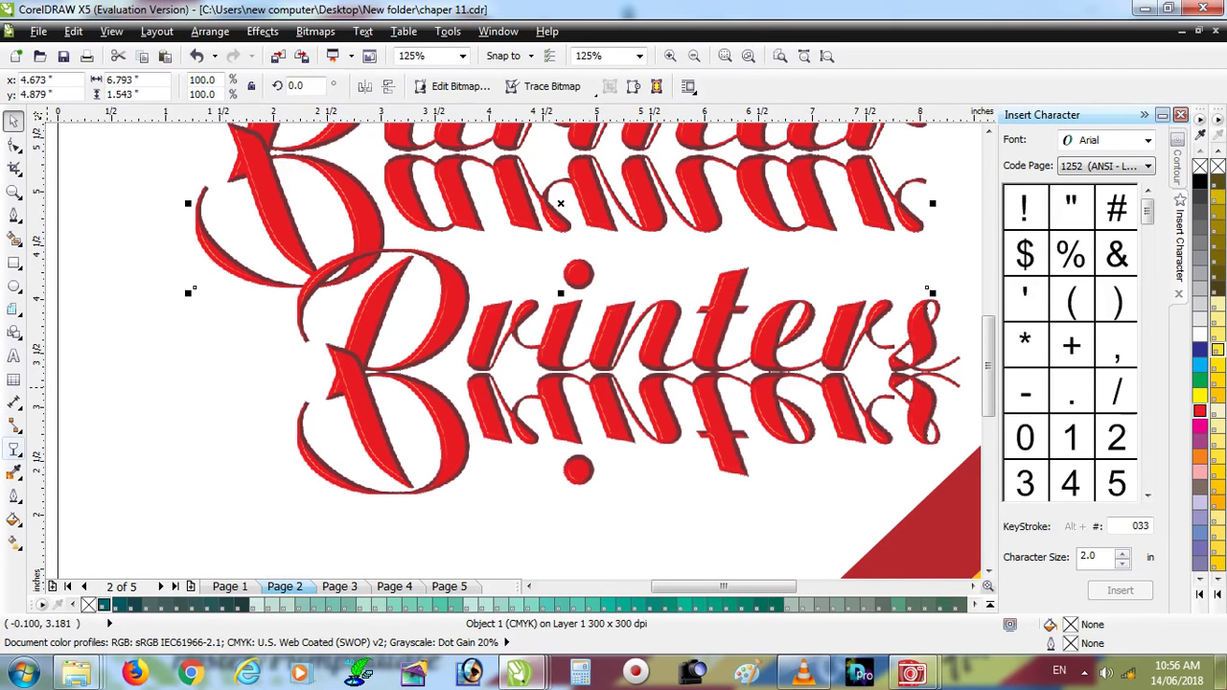
left_click(14, 448)
left_click(14, 472)
left_click(14, 448)
left_click(90, 566)
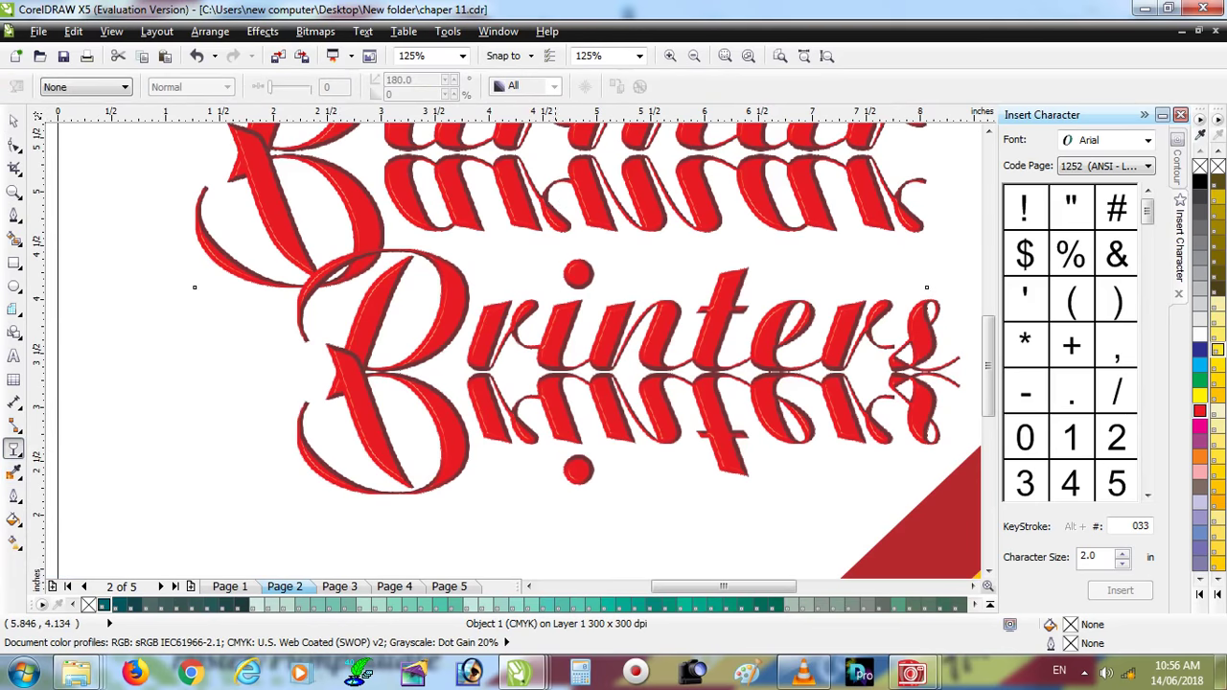
Give the Parmar reflection a short linear transparency fade starting under the letters
scroll(597, 179, "up", 1)
scroll(598, 178, "up", 1)
scroll(542, 240, "down", 2)
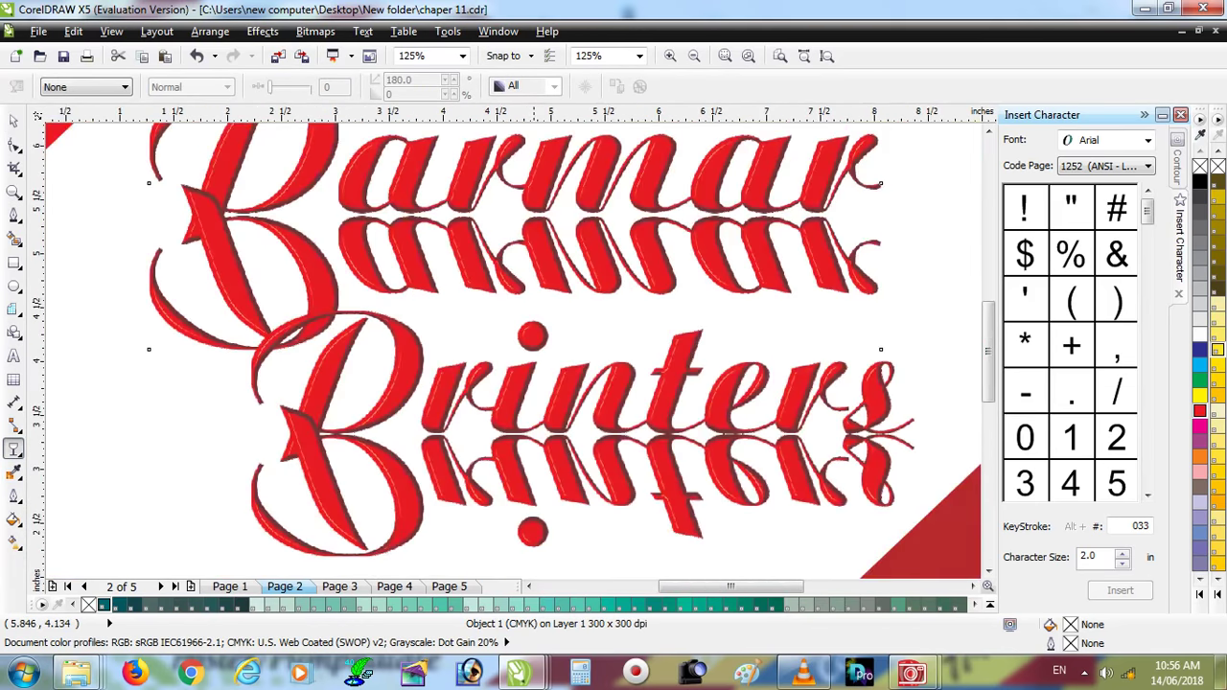
scroll(542, 240, "up", 1)
left_click_drag(537, 333, 537, 437)
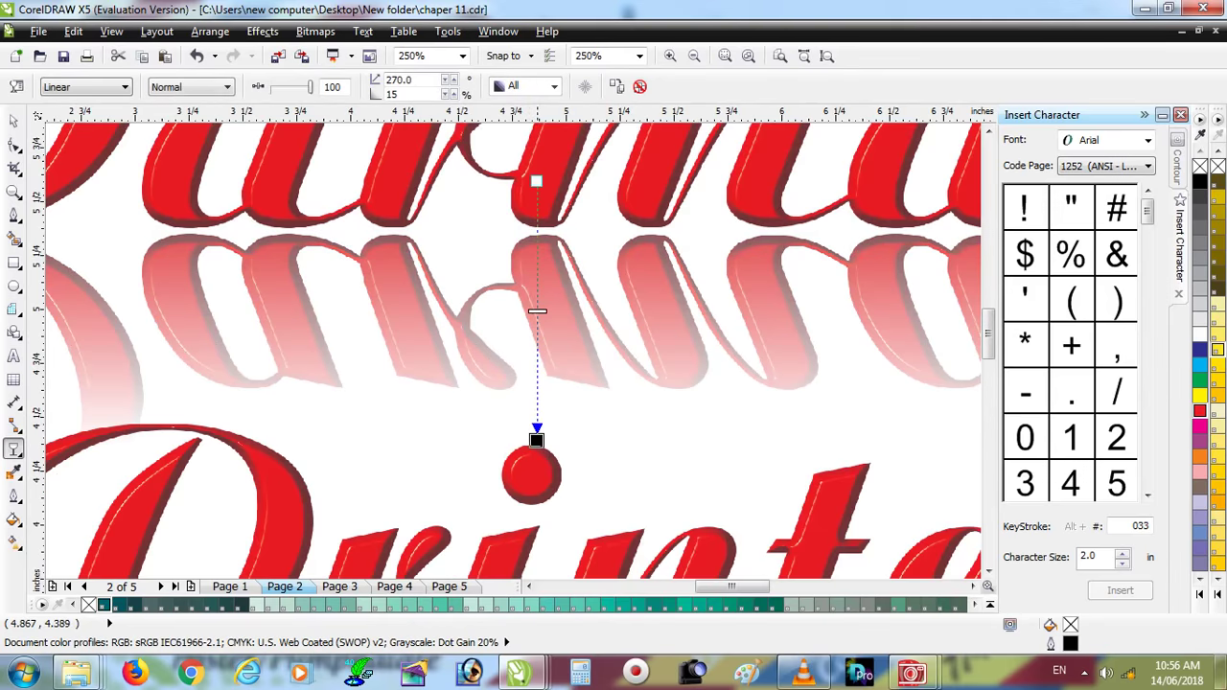
left_click_drag(537, 182, 540, 360)
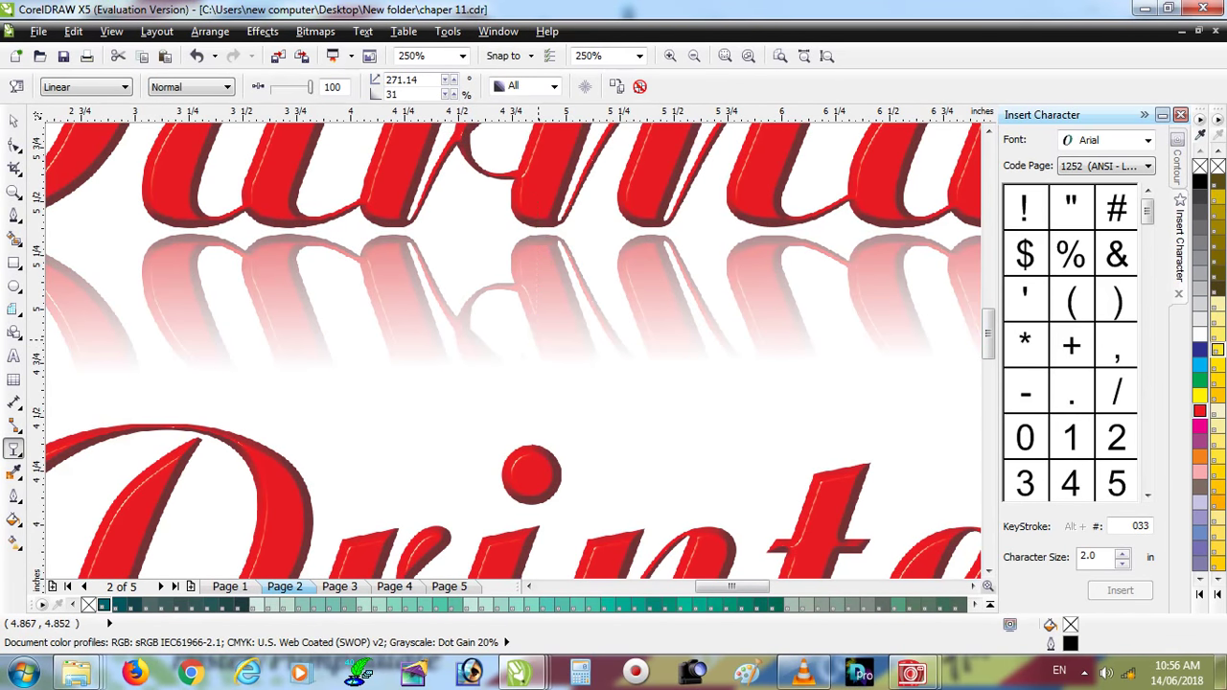
left_click_drag(540, 360, 537, 335)
key("F3")
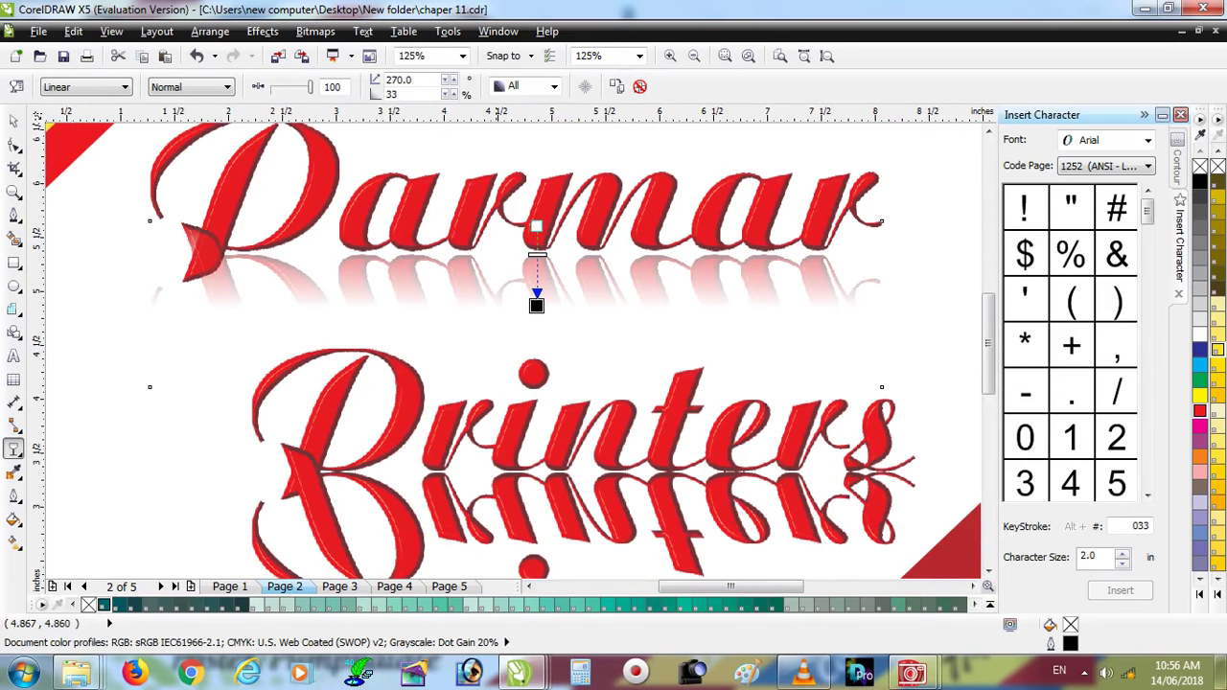
key("Escape")
Give the Printers reflection a linear transparency fade that ends soon below the word
scroll(588, 489, "down", 1)
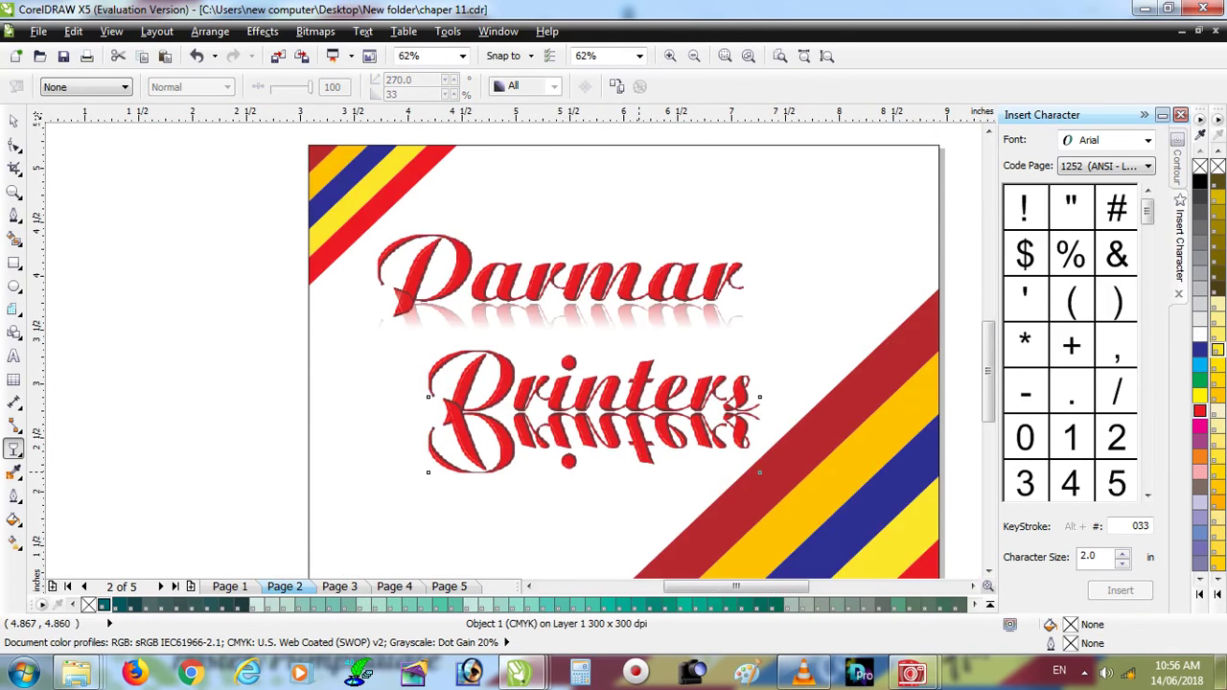
scroll(590, 556, "up", 1)
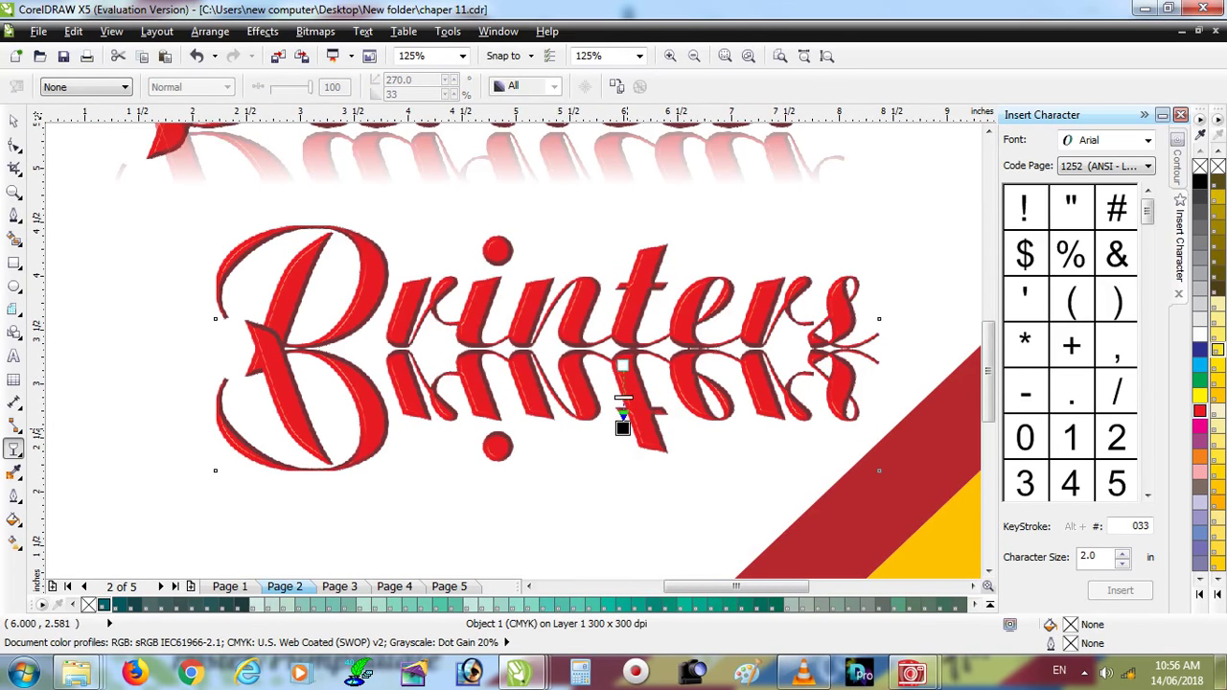
left_click_drag(622, 366, 591, 231)
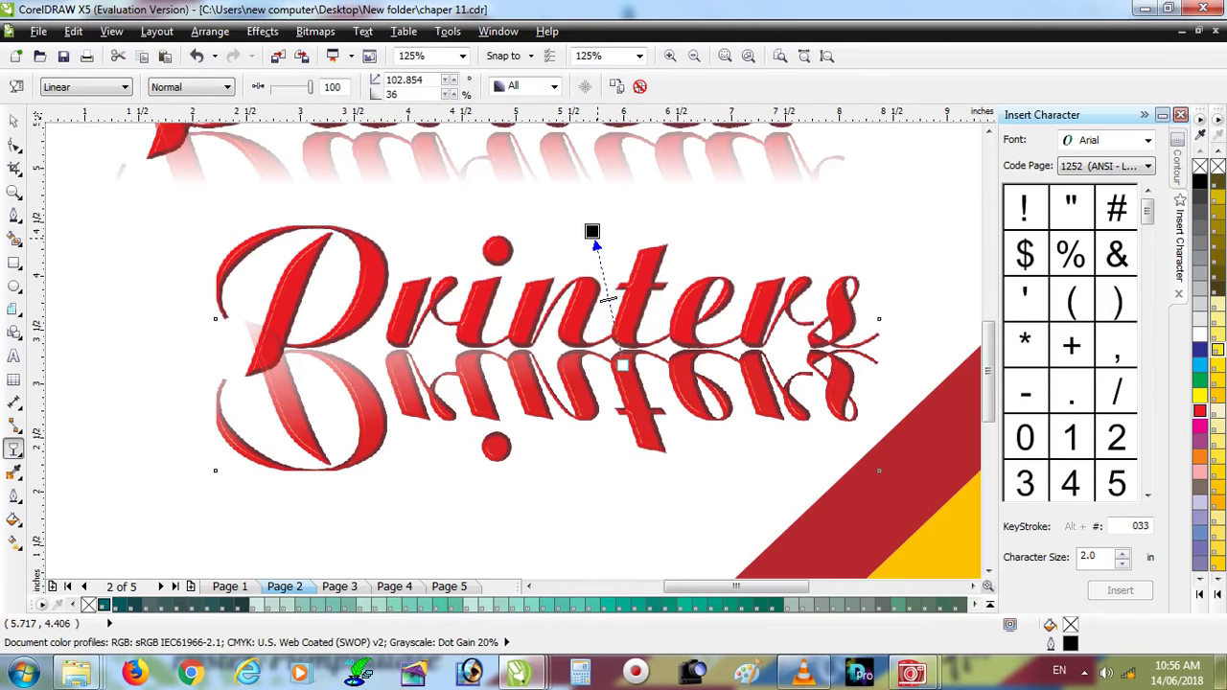
left_click_drag(592, 231, 625, 423)
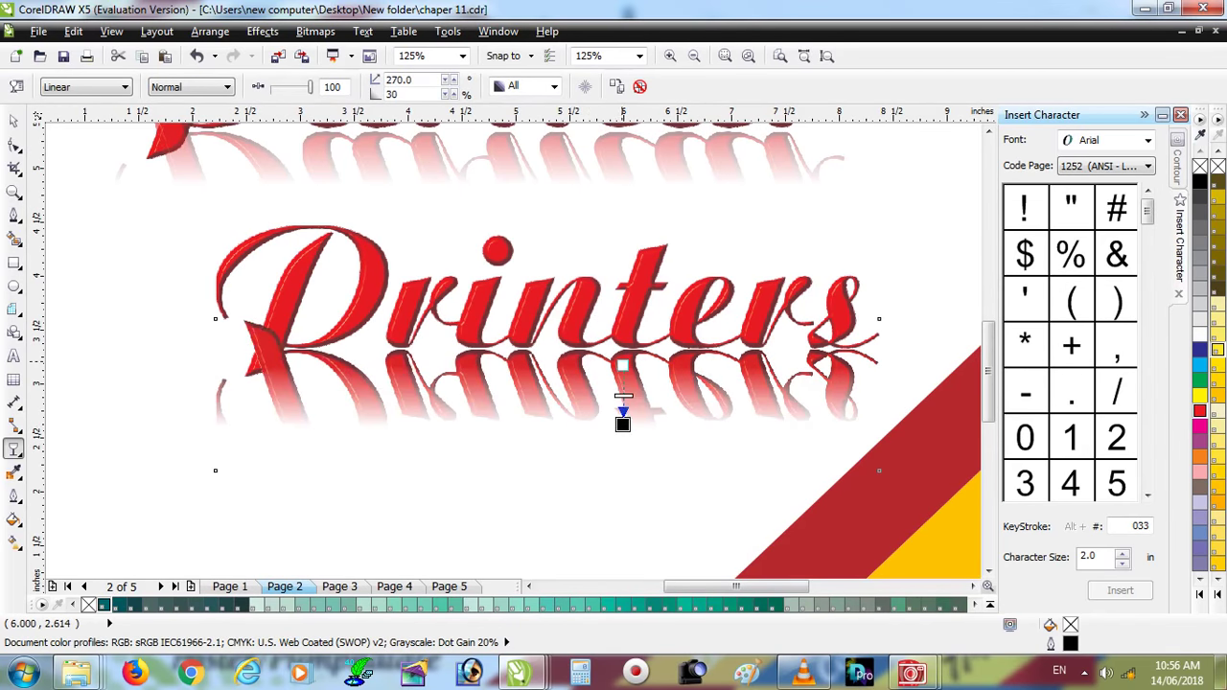
scroll(624, 423, "up", 1)
left_click_drag(624, 369, 624, 295)
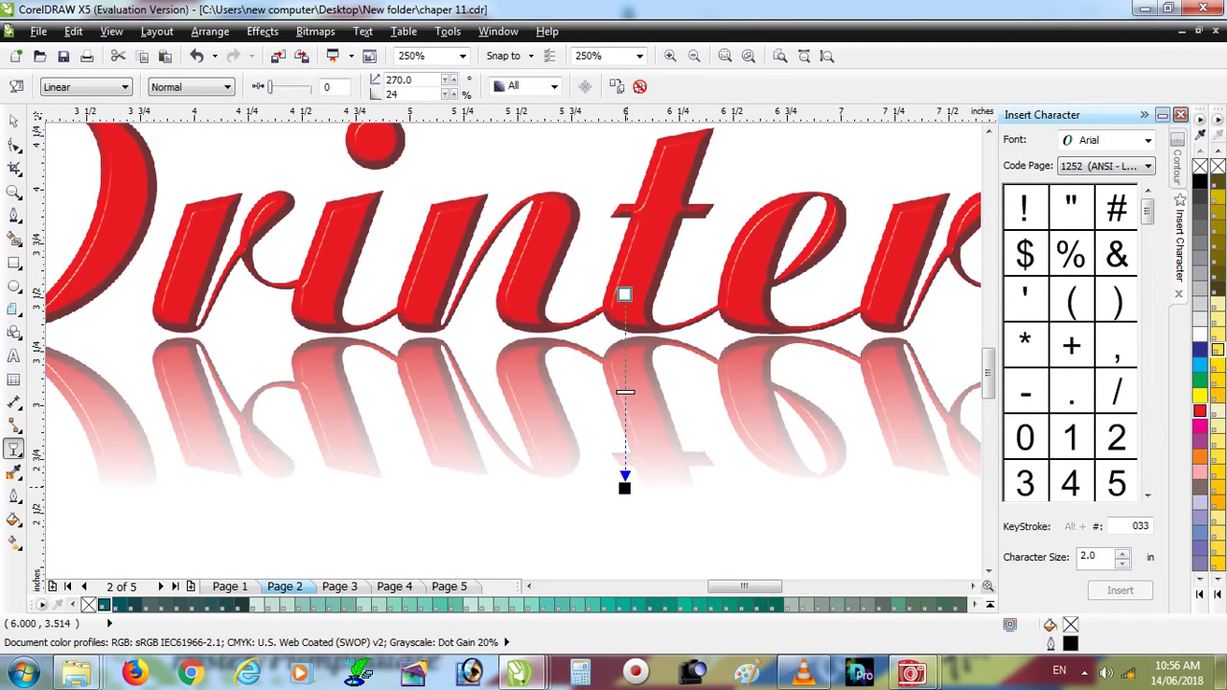
mouse_move(624, 488)
left_mouse_down()
mouse_move(624, 424)
mouse_move(624, 452)
left_mouse_up()
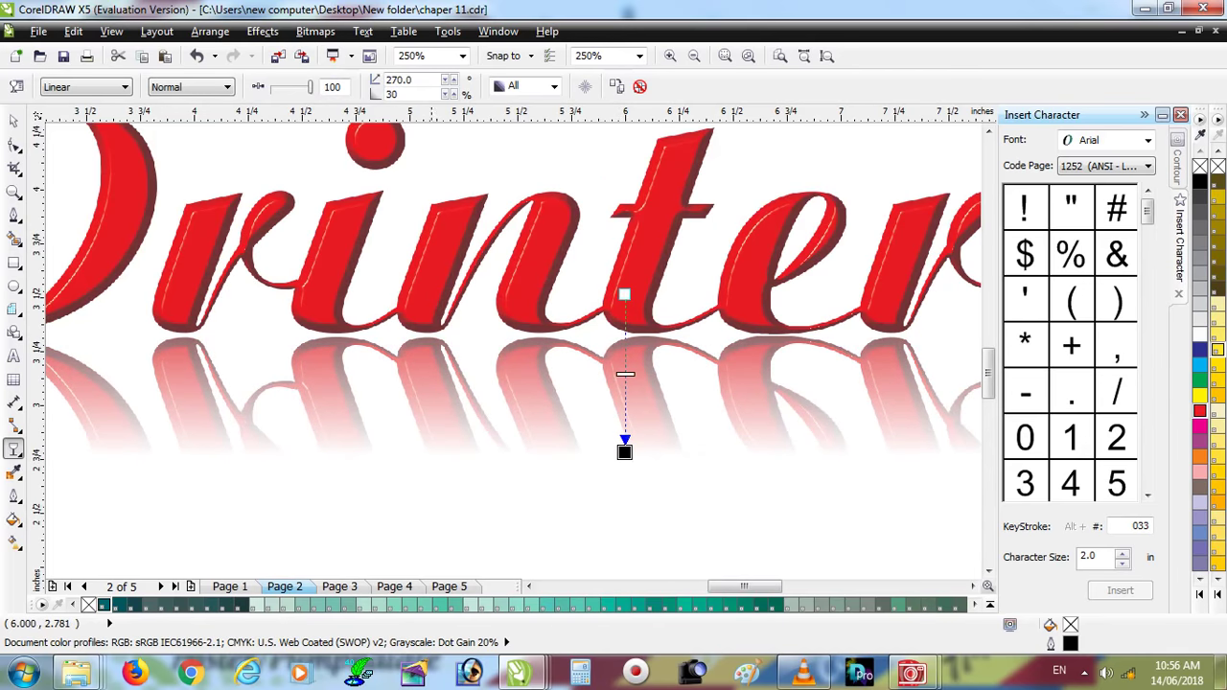
key("space")
Zoom out to the whole flyer page with nothing selected
scroll(490, 559, "down", 1)
scroll(491, 560, "down", 1)
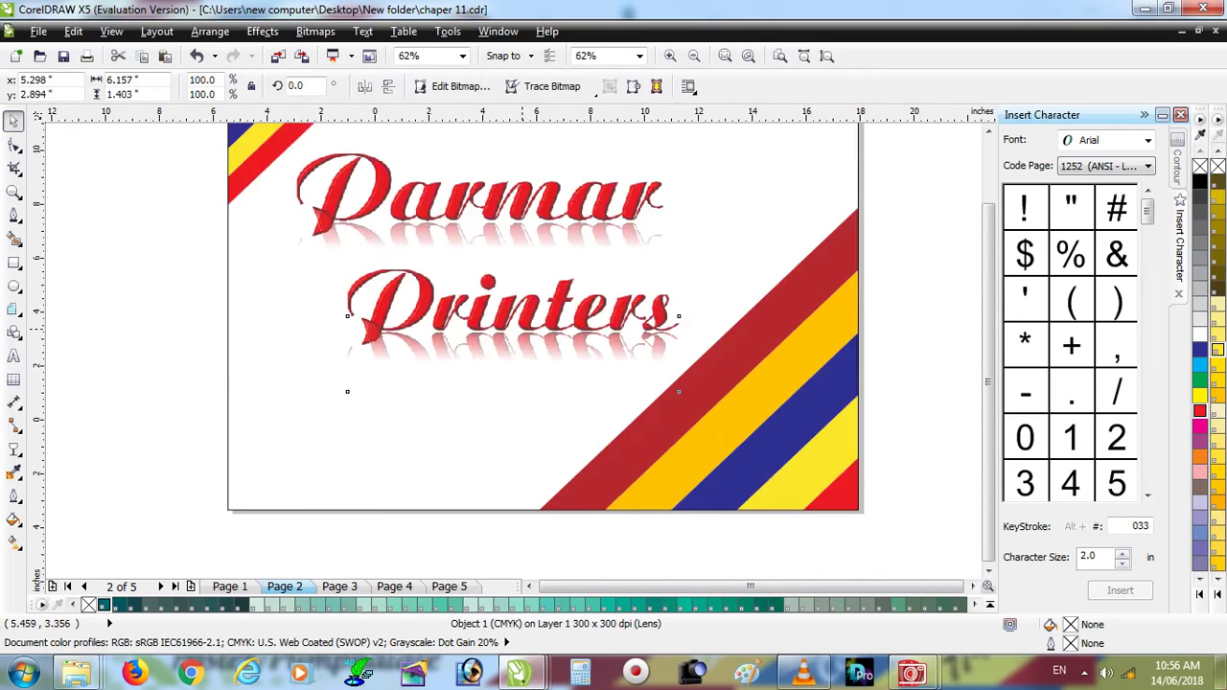
scroll(491, 560, "down", 1)
left_click(509, 388)
scroll(512, 380, "up", 1)
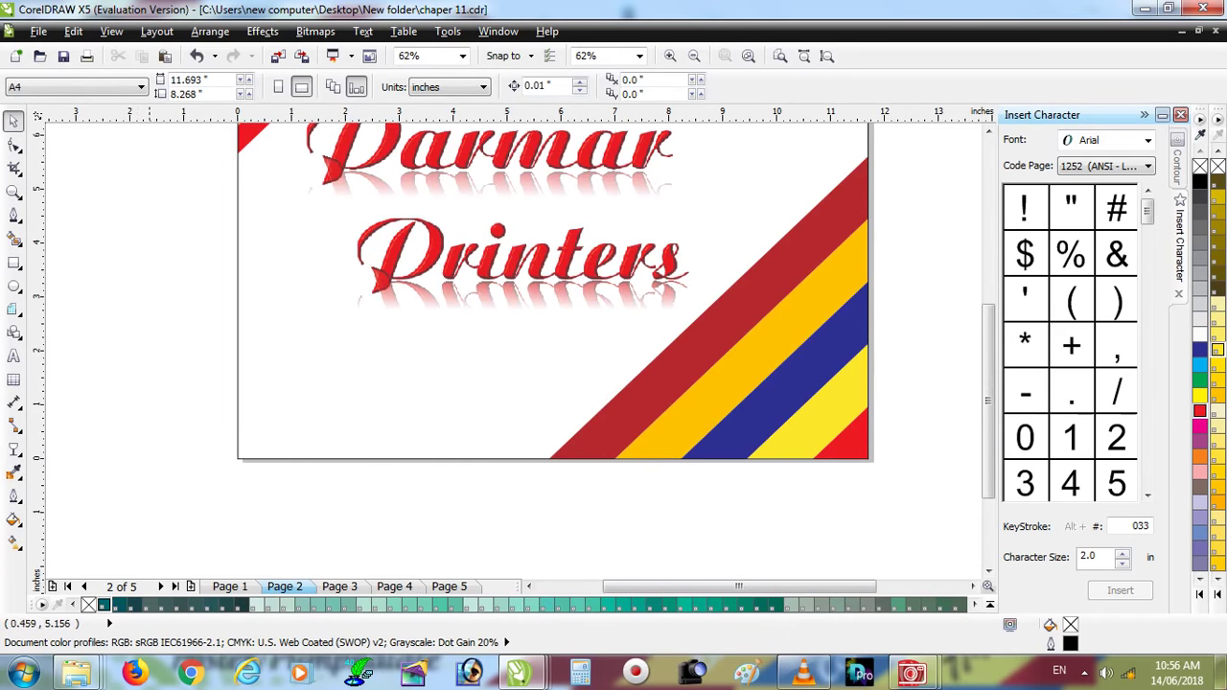
left_click(13, 355)
Start an Androgyne text block reading 'Offset Printing', correcting its misspelling
left_click(265, 351)
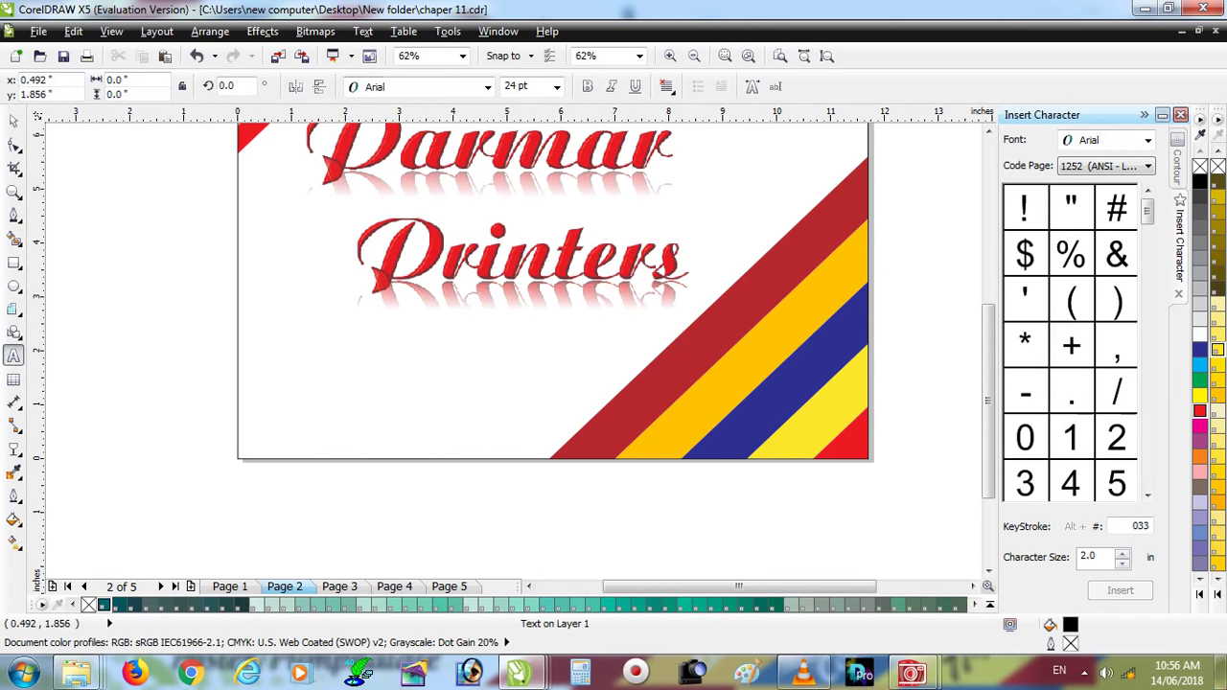
left_click(487, 86)
left_click(384, 122)
scroll(253, 395, "up", 1)
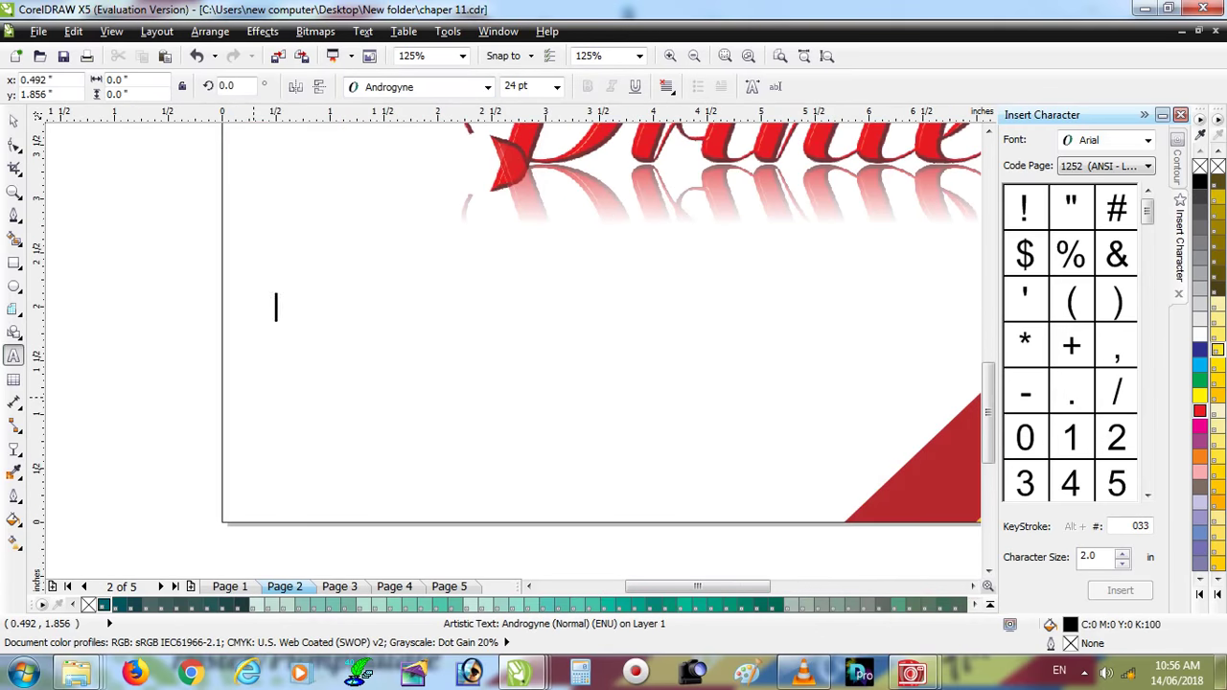
type("Offes")
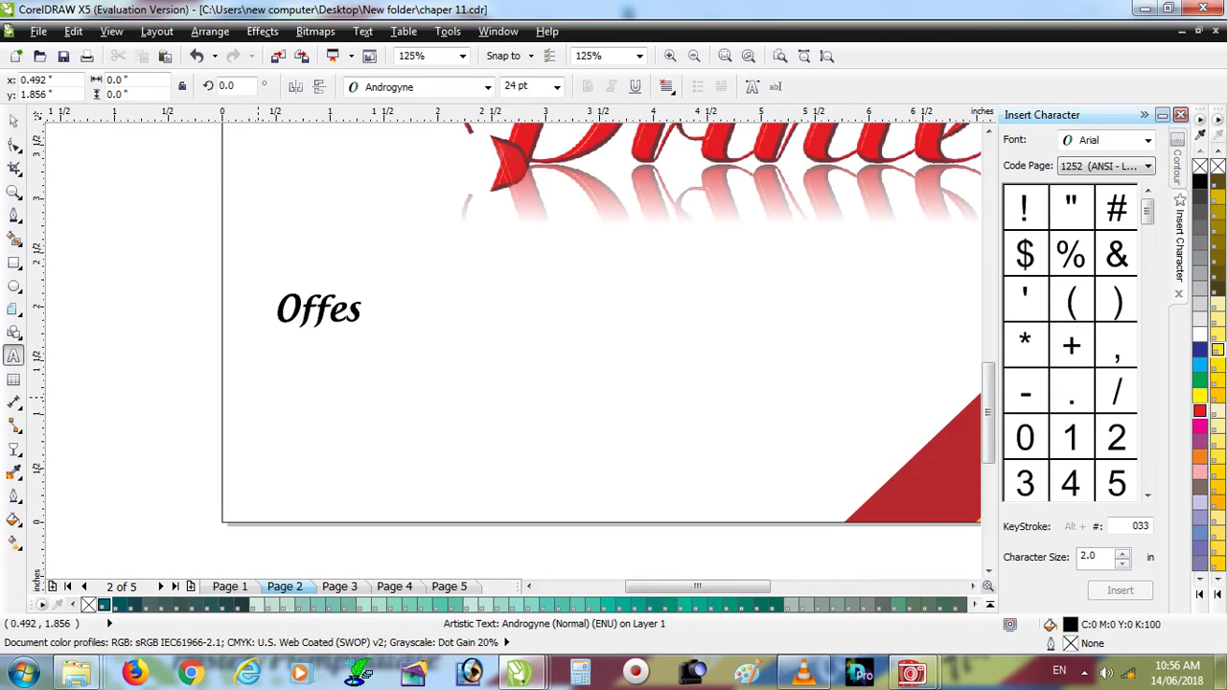
type("et Print")
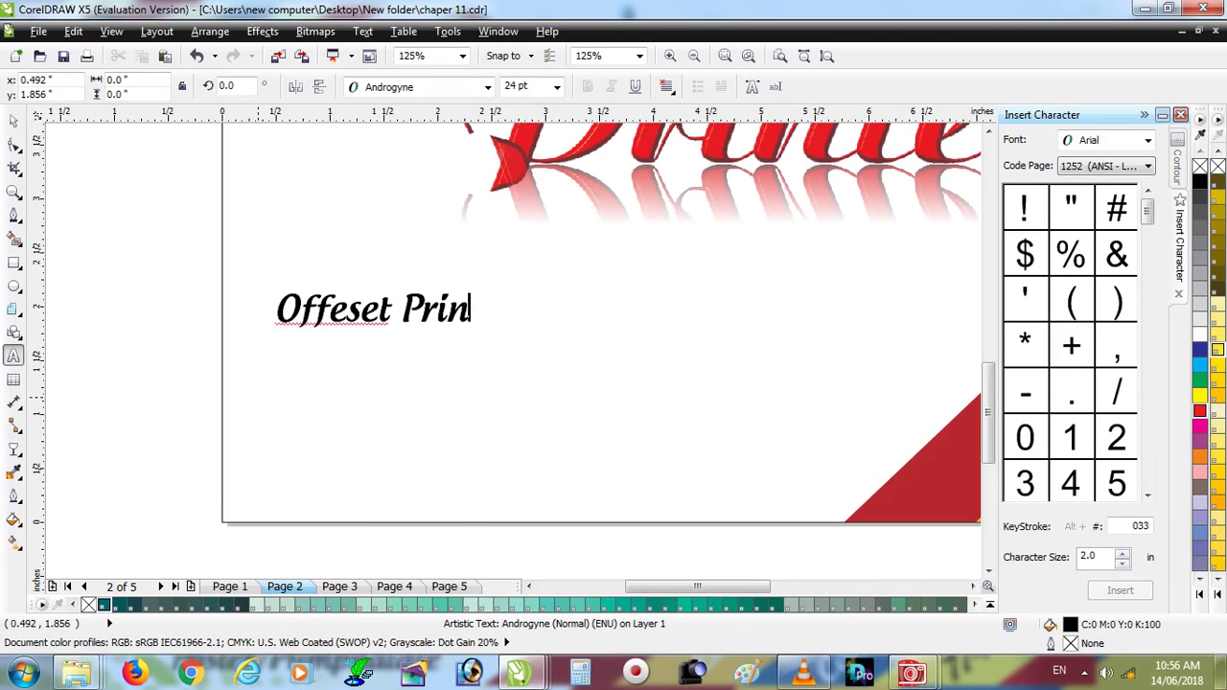
type("ing")
right_click(347, 316)
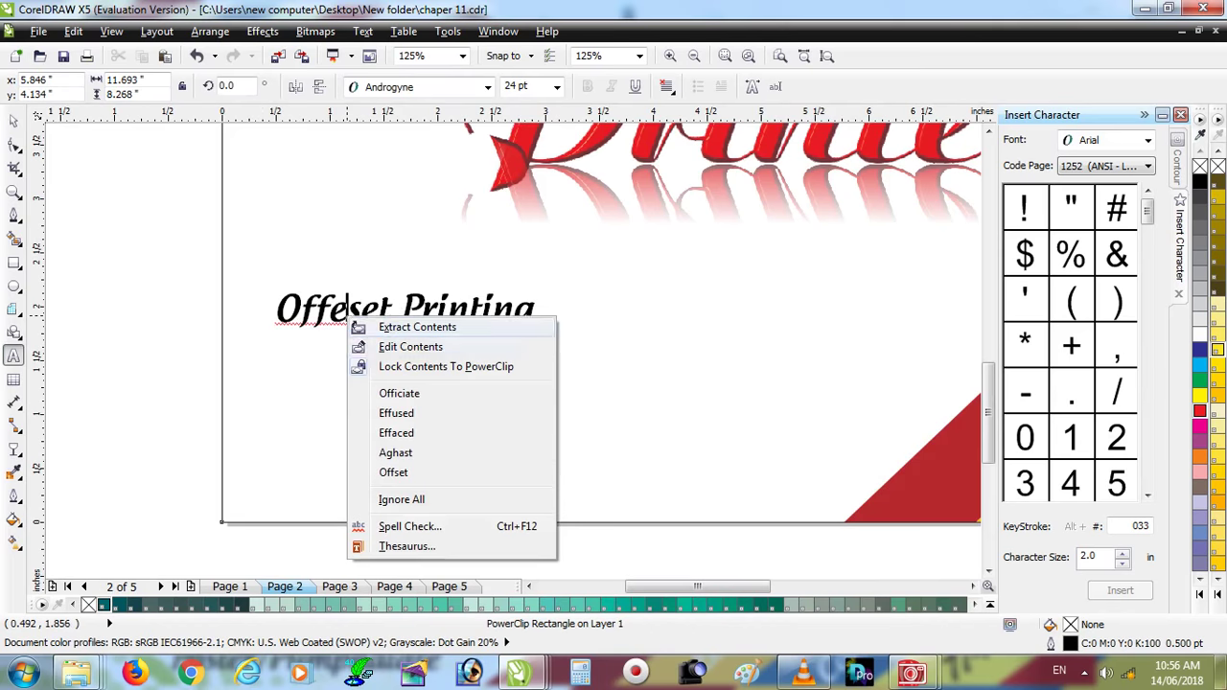
left_click(393, 472)
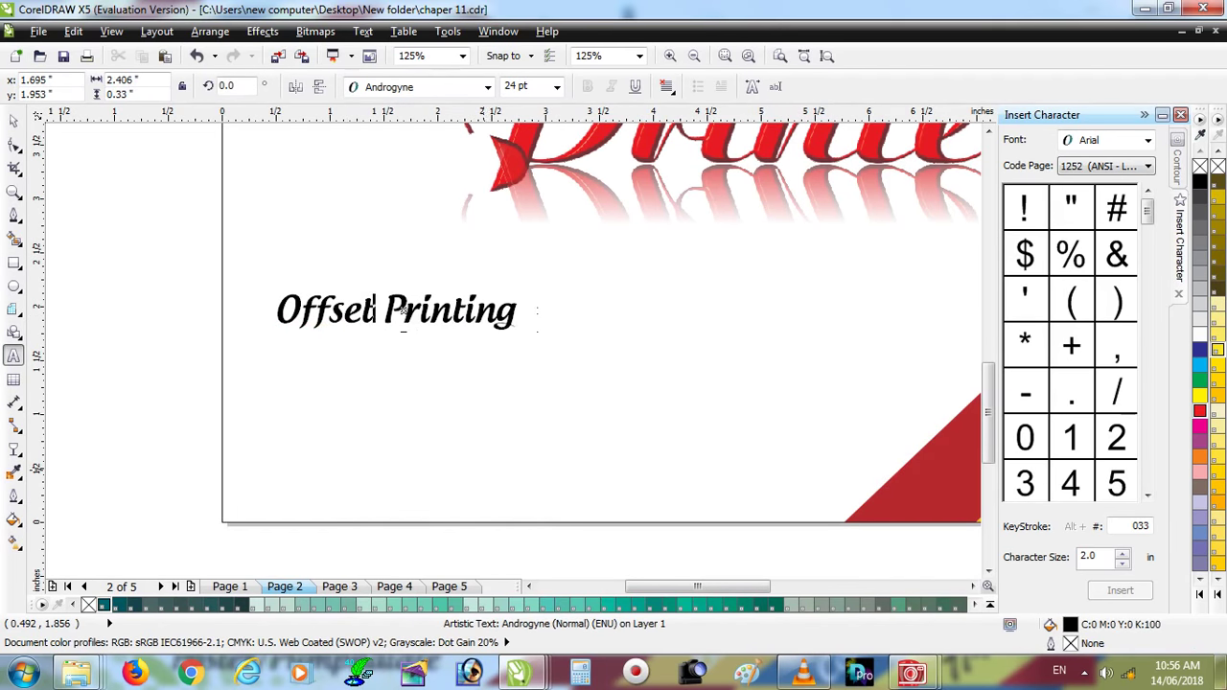
Add the 'Multicolour Printing' and 'Flex/Banner Poster/Pumphalate' lines to the list
key("Return")
key("Return")
type("Multicolour")
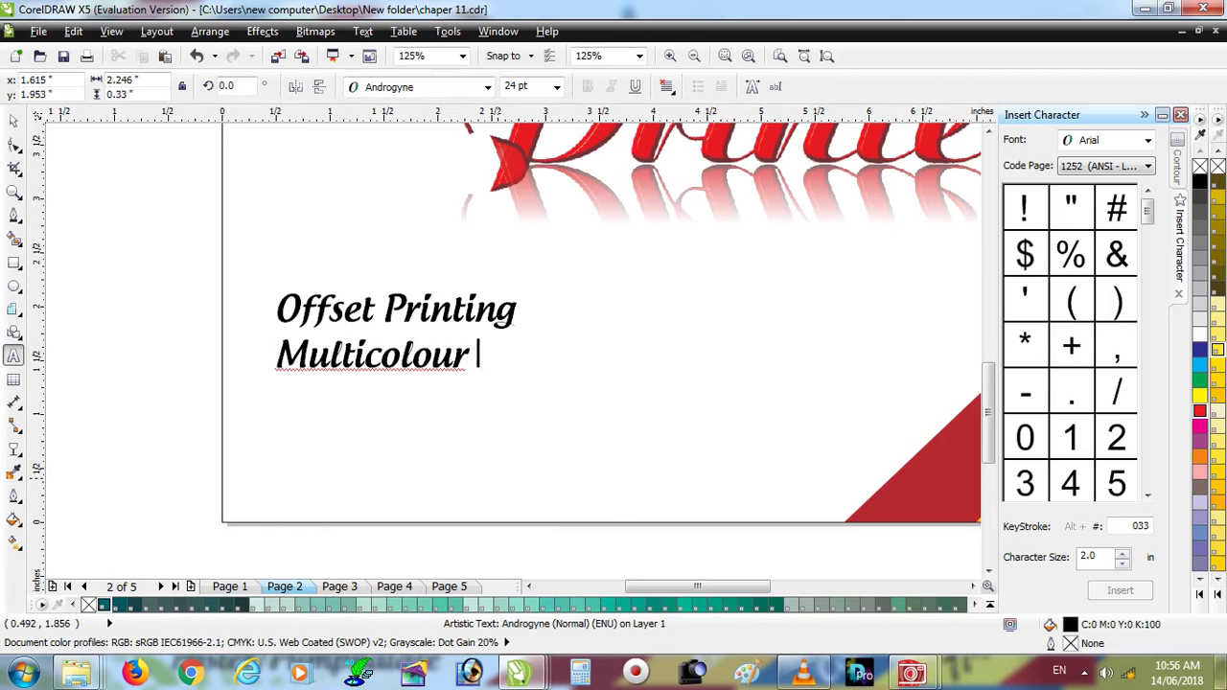
type(" Printing")
key("Return")
type("F")
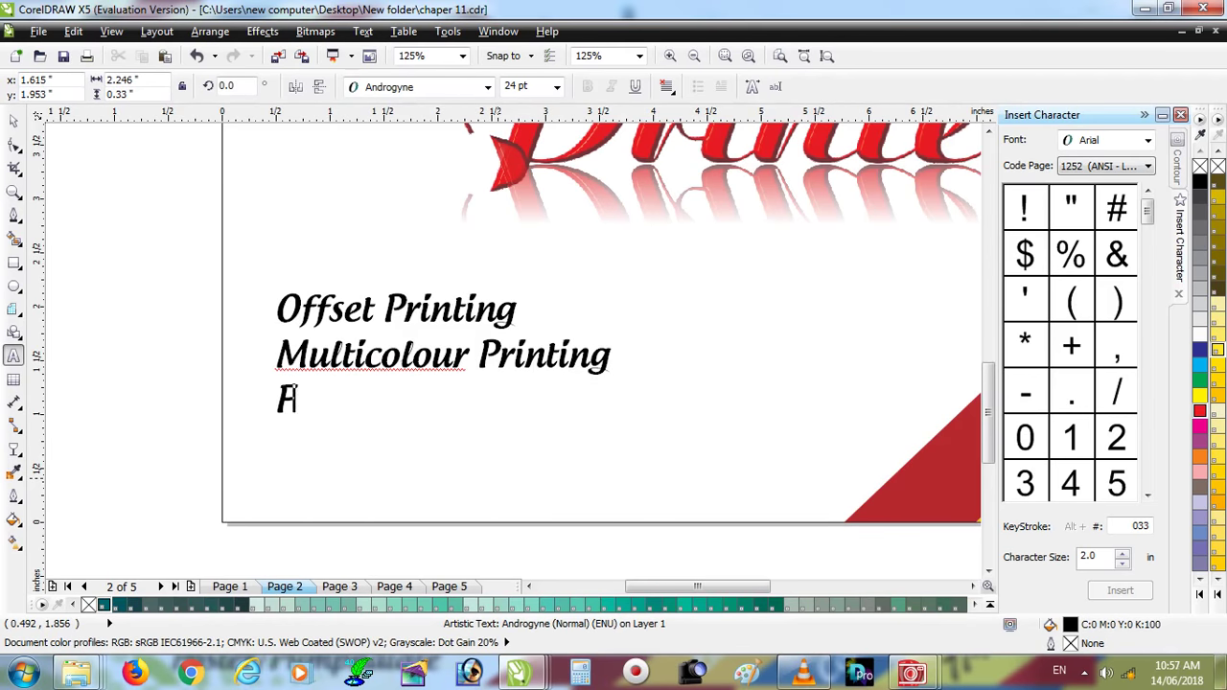
key("BackSpace")
type("lex/Ba")
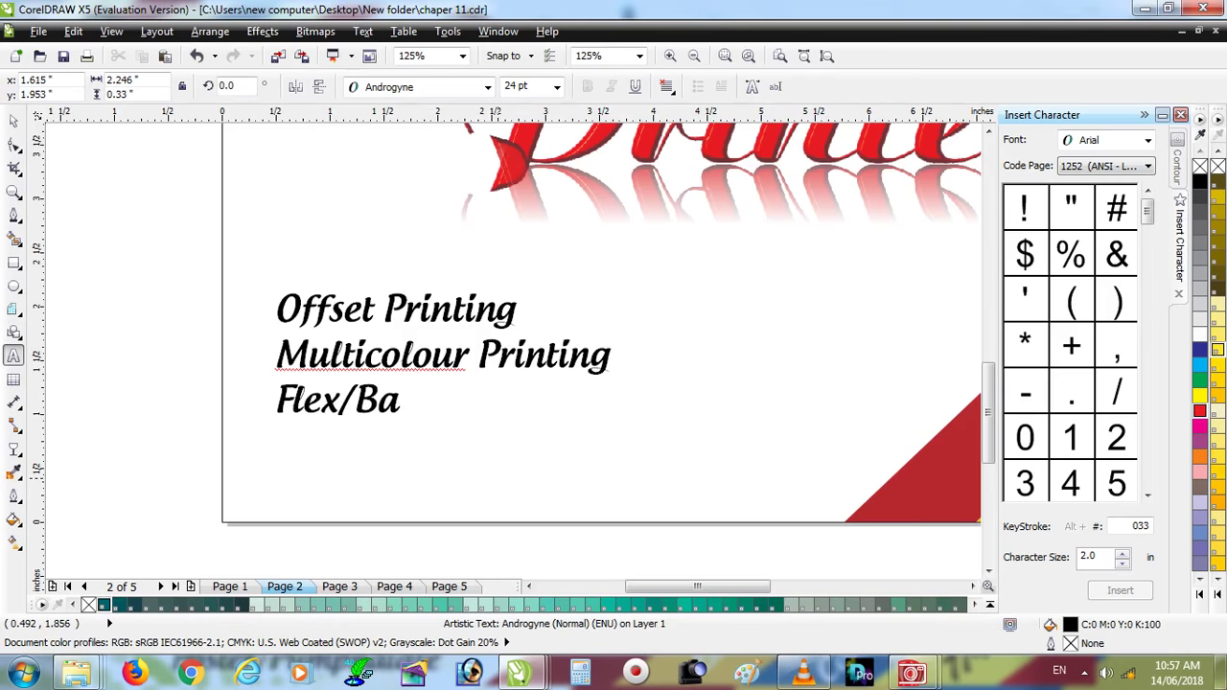
type("nner Pos")
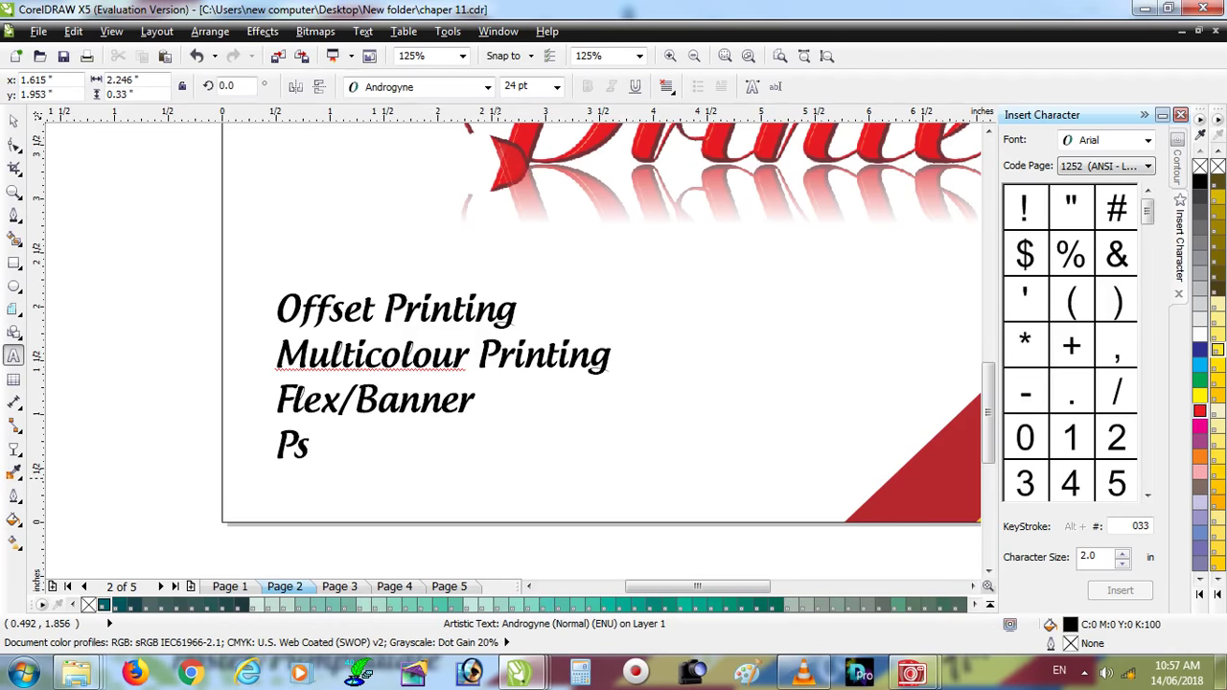
type("ter/")
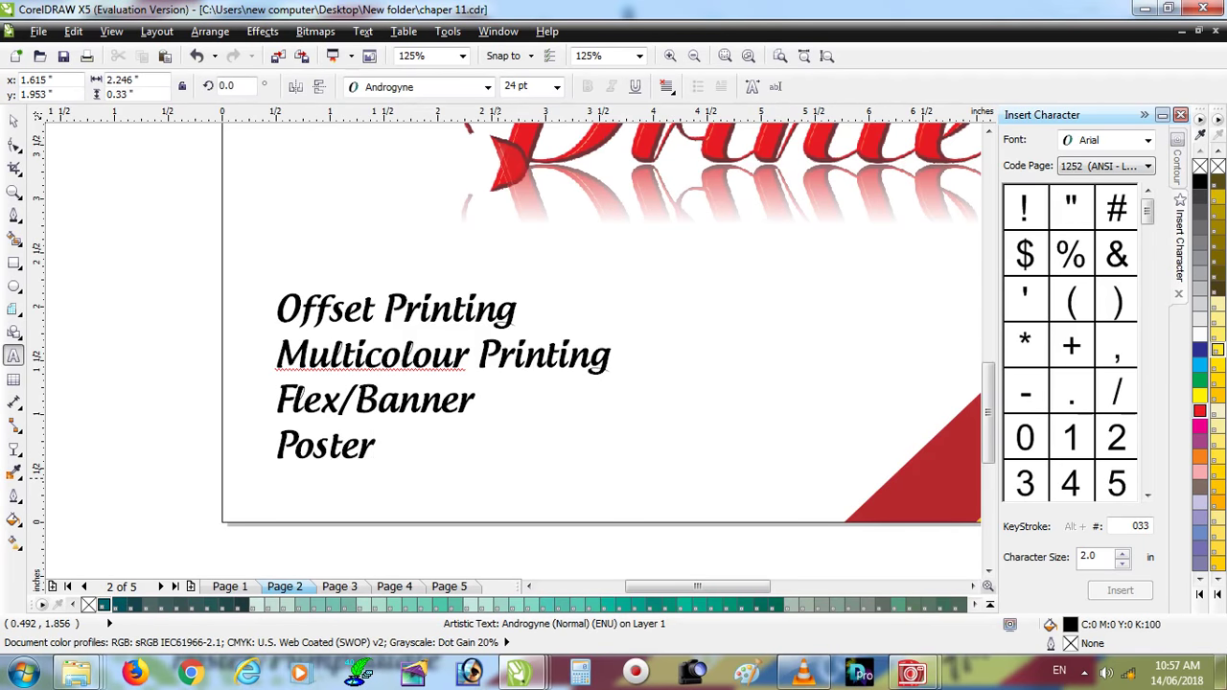
type("Pumphalate")
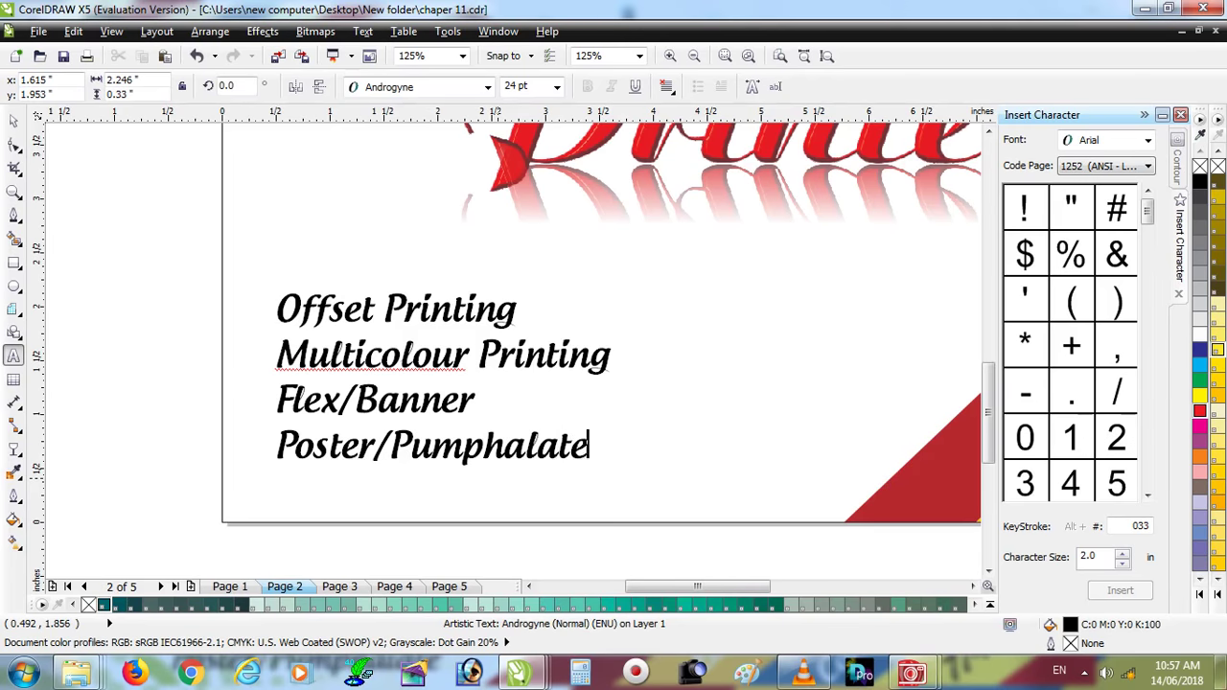
Widen the list's line spacing and move it onto the coloured stripes
key("ctrl+space")
key("ctrl+space")
key("ctrl+space")
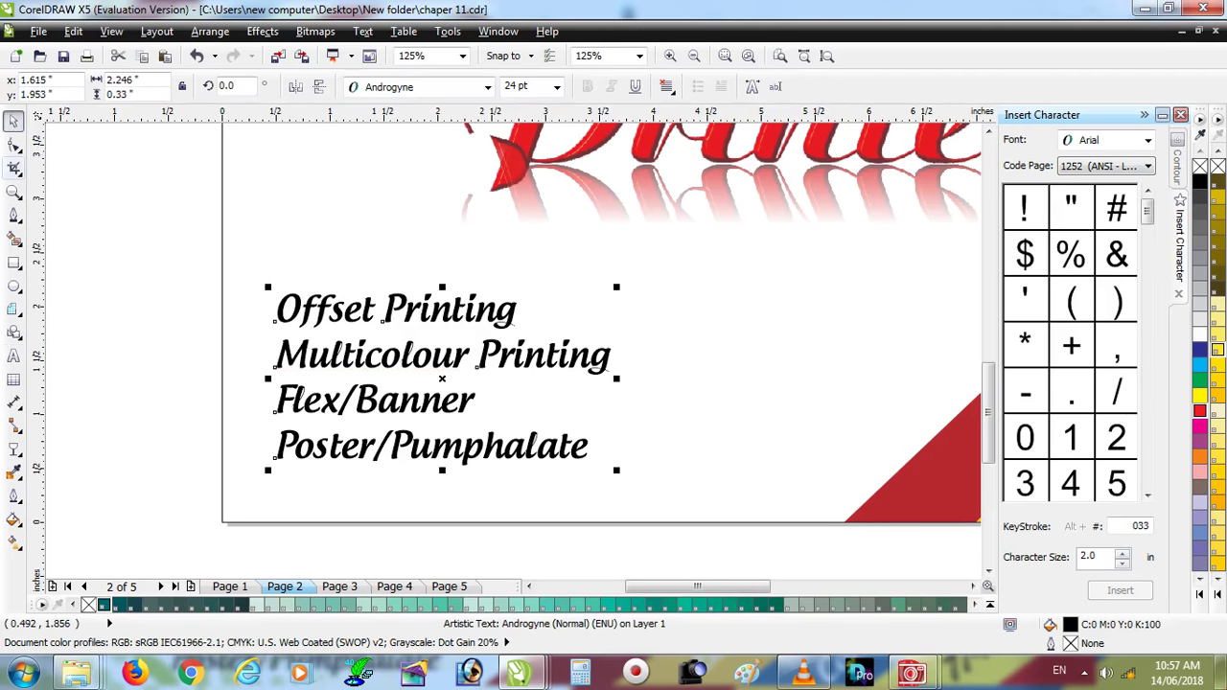
key("F10")
left_click_drag(269, 471, 269, 503)
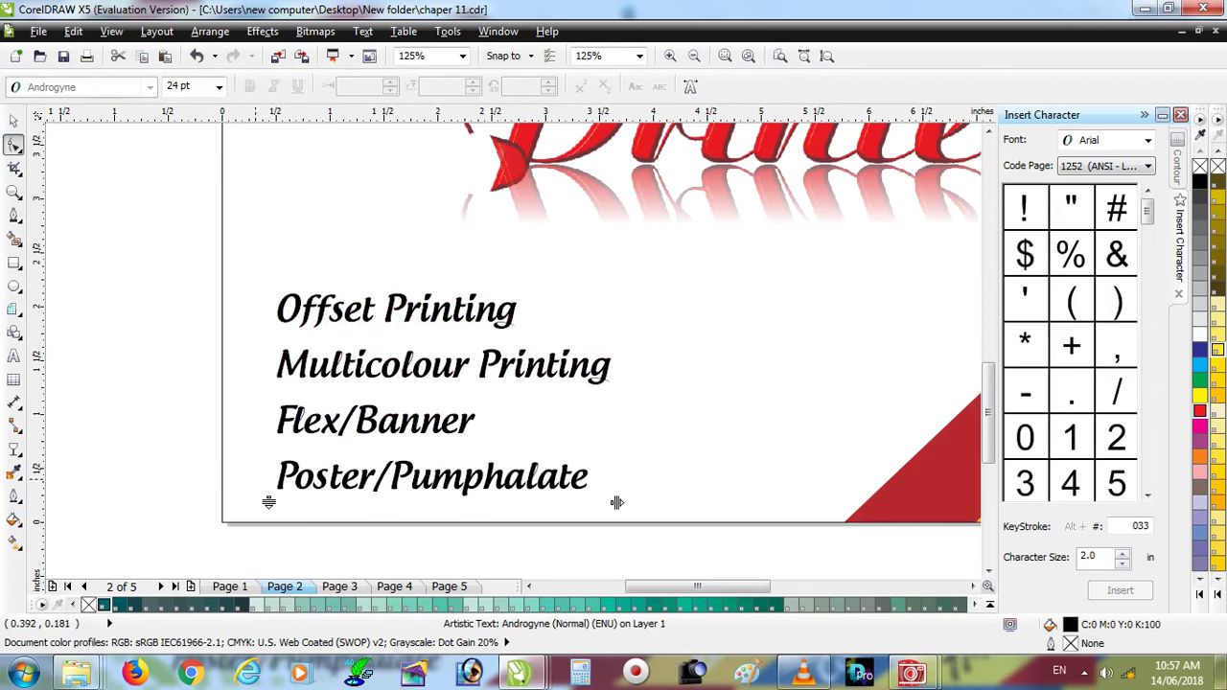
key("space")
left_click_drag(422, 422, 390, 422)
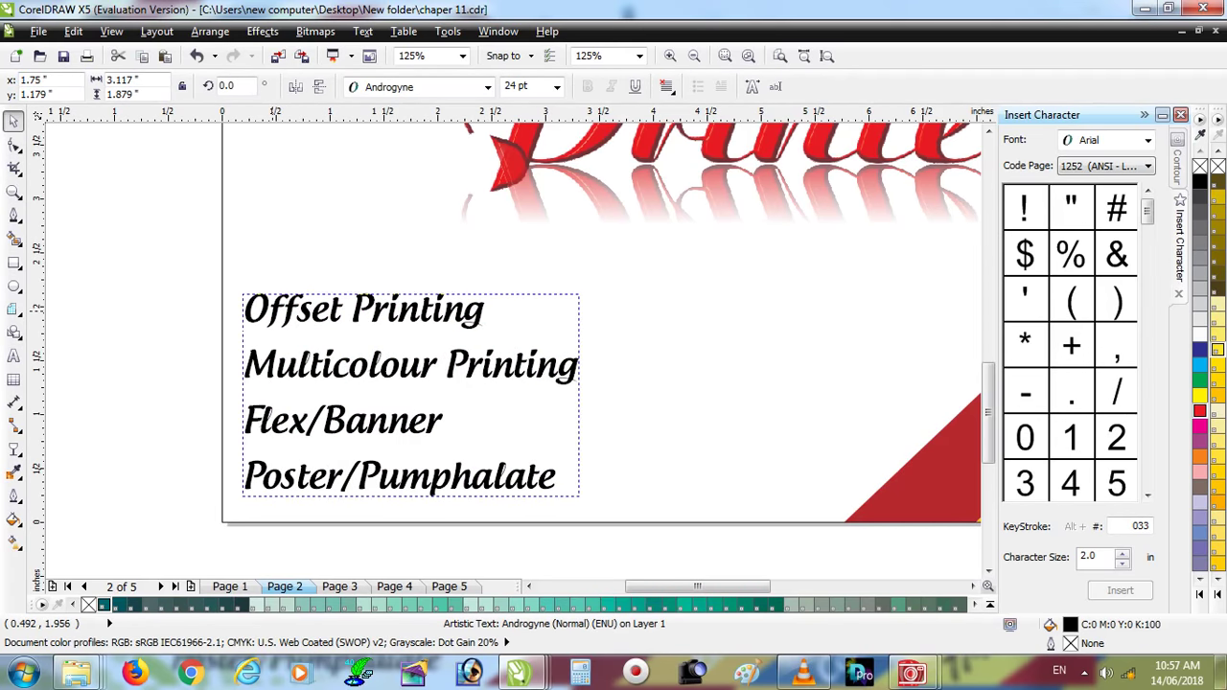
scroll(274, 314, "down", 2)
left_click_drag(273, 314, 455, 333)
scroll(455, 333, "up", 2)
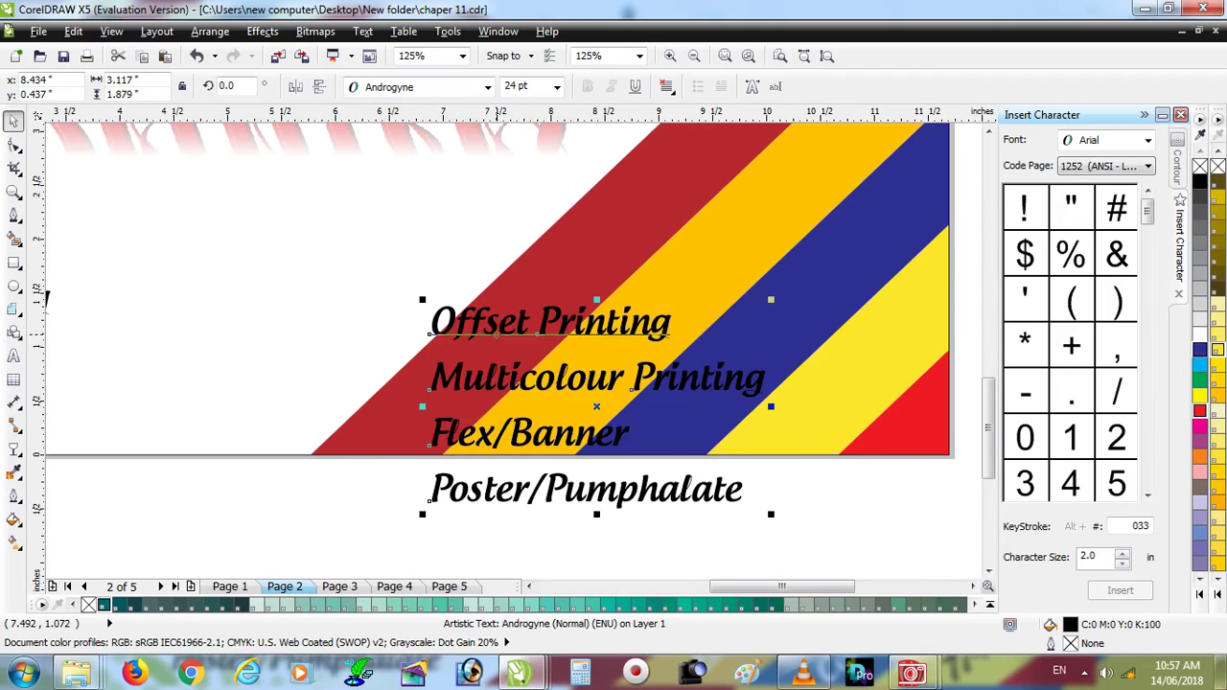
Make a white copy of the text further right and replace it with the business address line
left_click(1200, 334)
left_click_drag(542, 334, 591, 333)
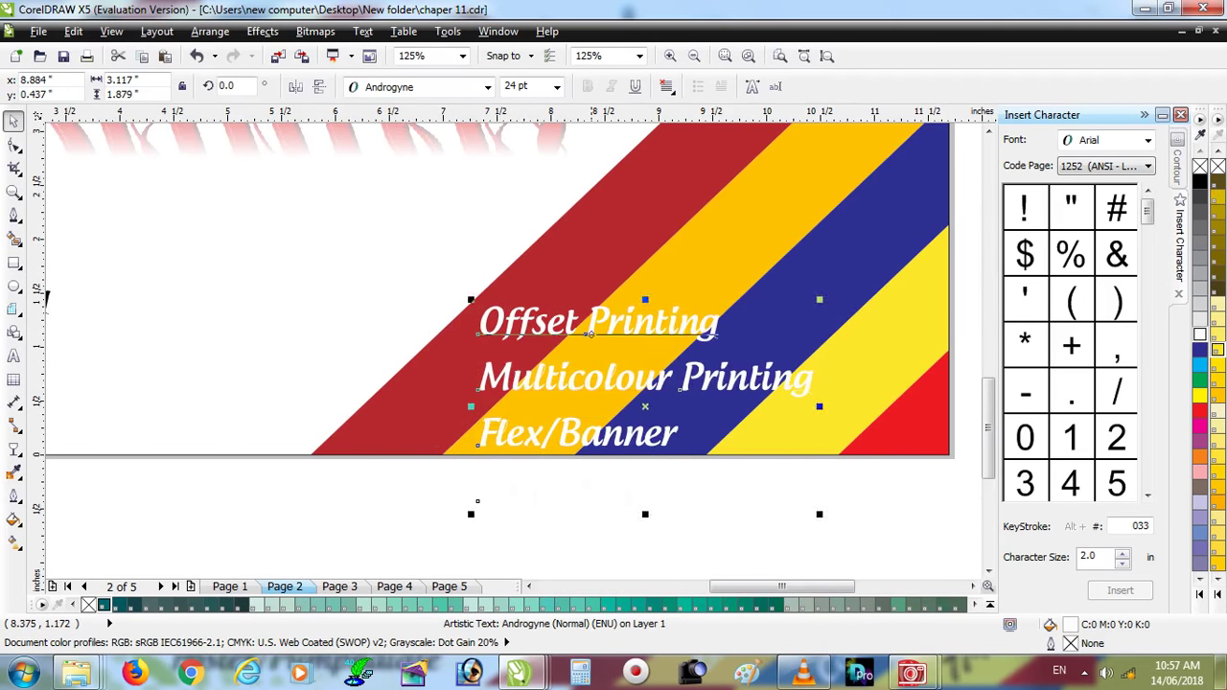
double_click(592, 334)
key("ctrl+a")
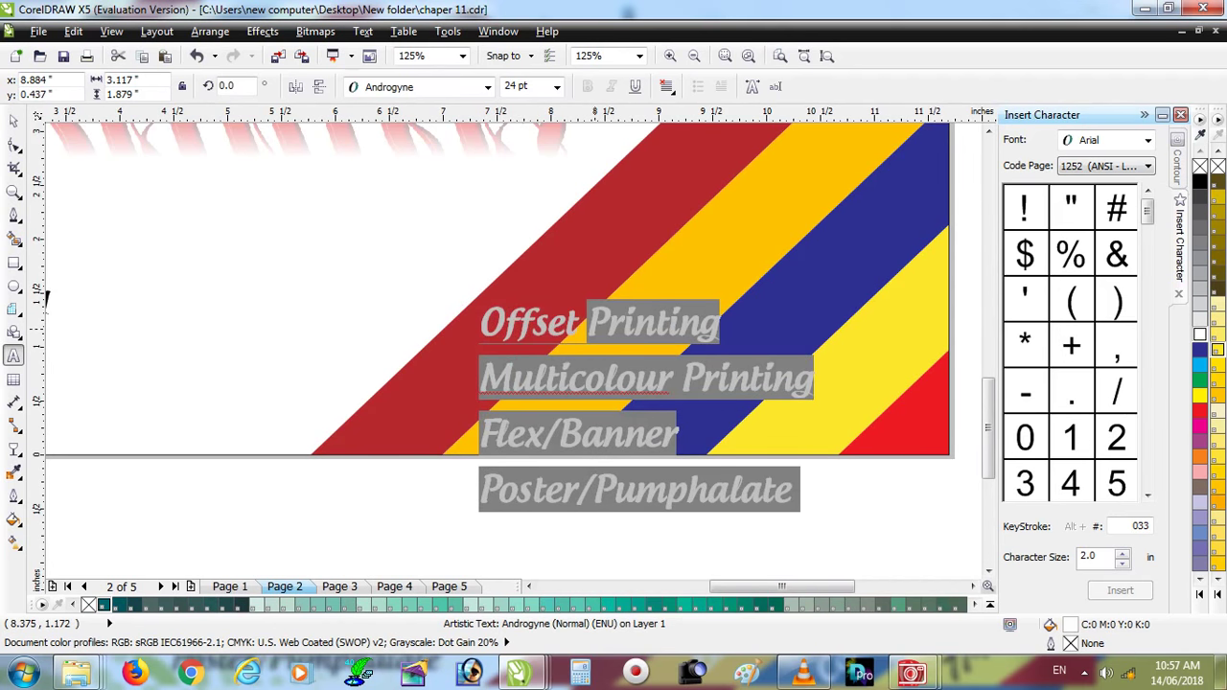
type("Address : Shast")
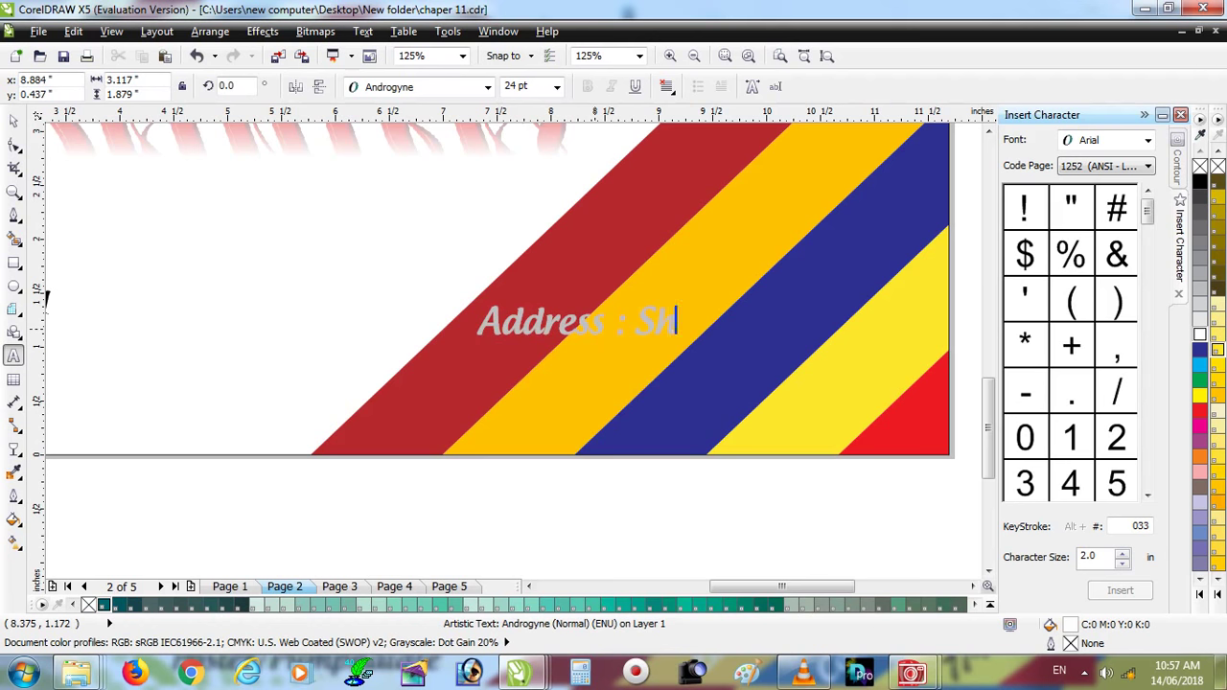
type("ri")
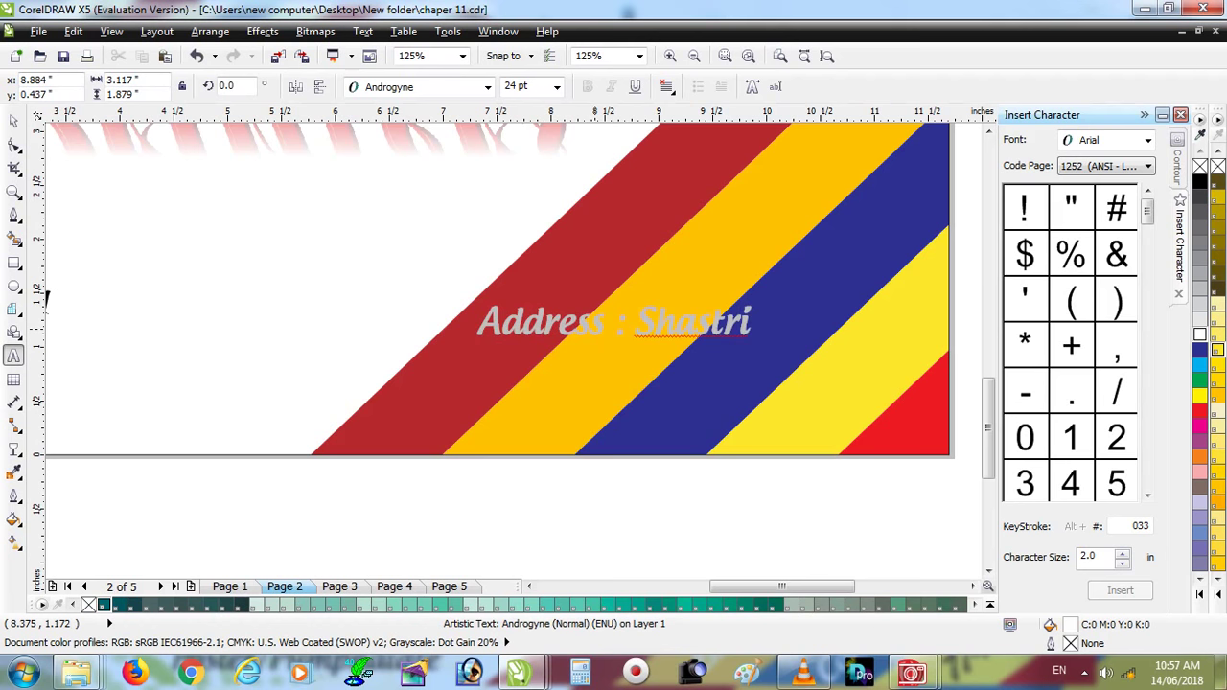
type(" Colony, A")
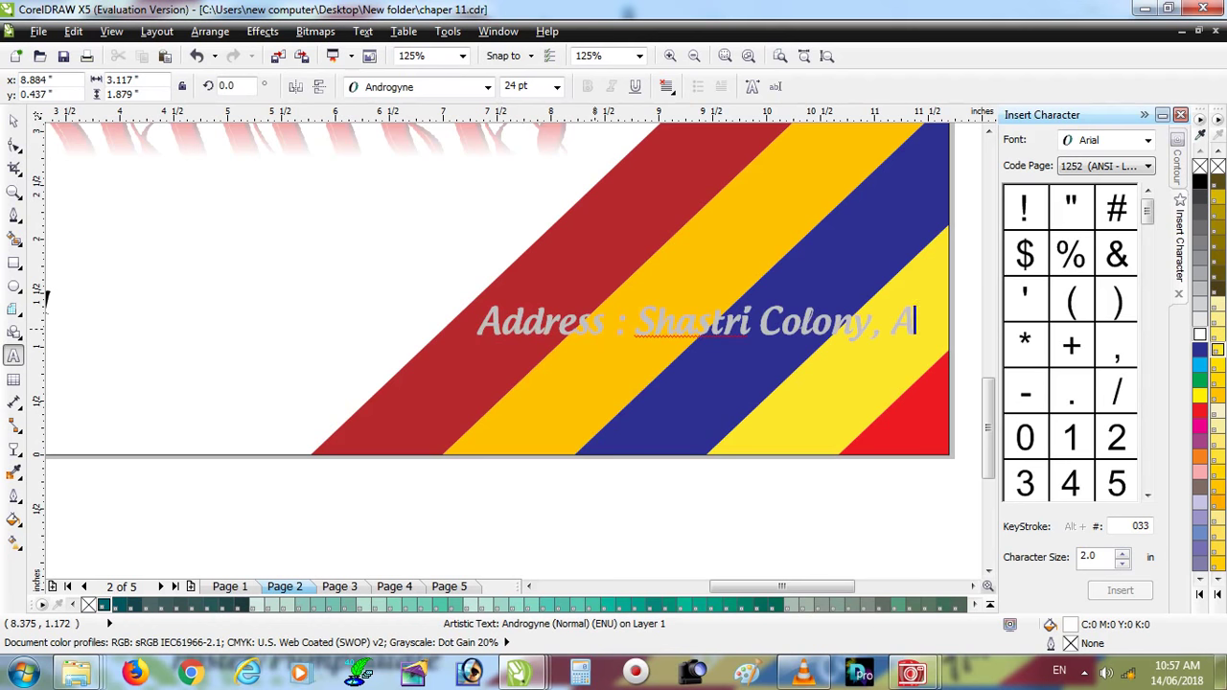
type("shta")
key("ctrl+space")
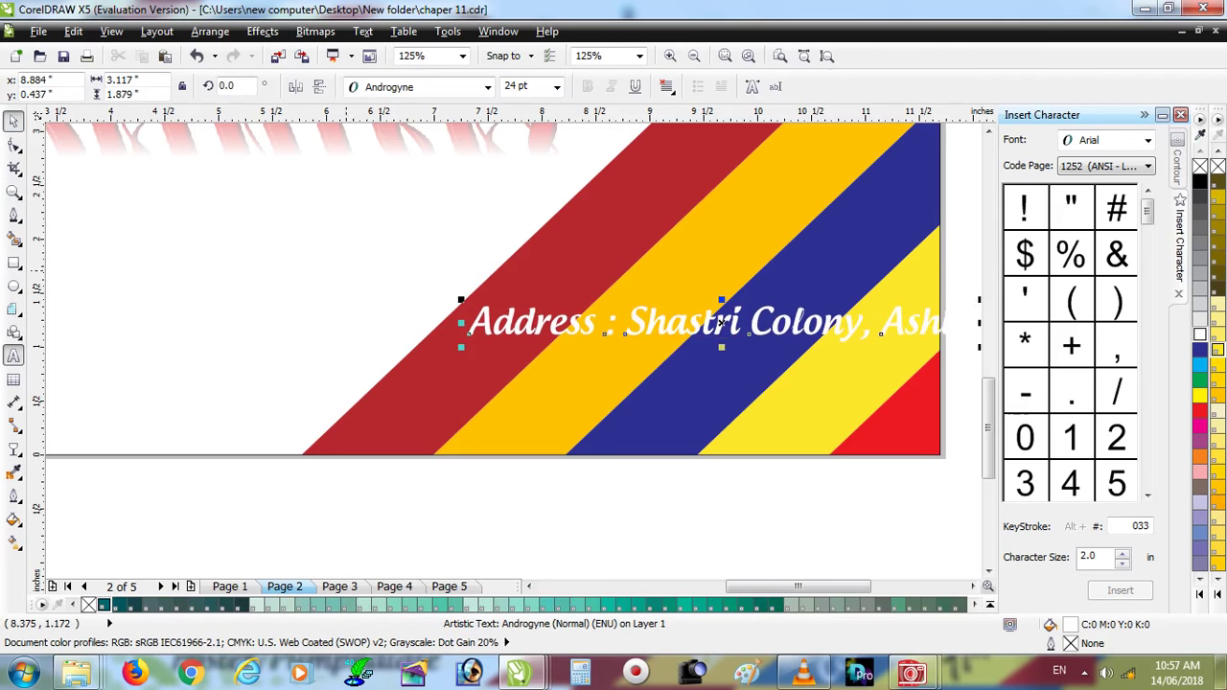
scroll(362, 348, "down", 1)
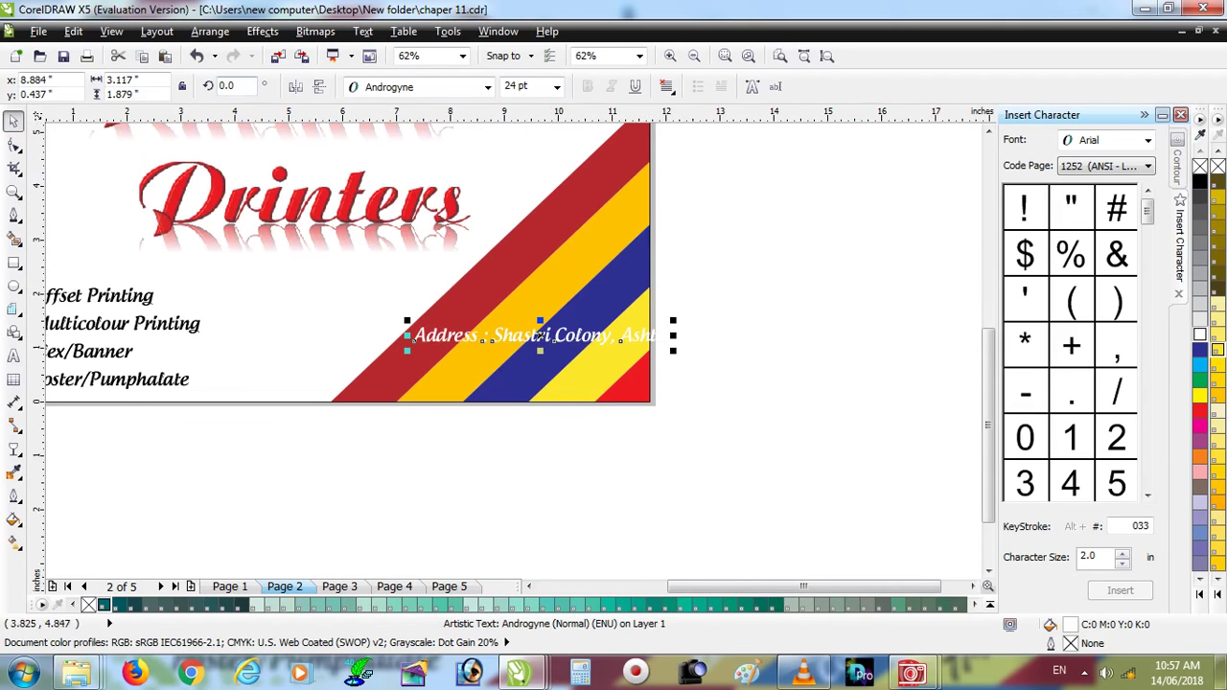
left_click(624, 336)
Tilt the address line onto the red stripe and repeat copies along the other three stripes
left_click_drag(673, 321, 632, 235)
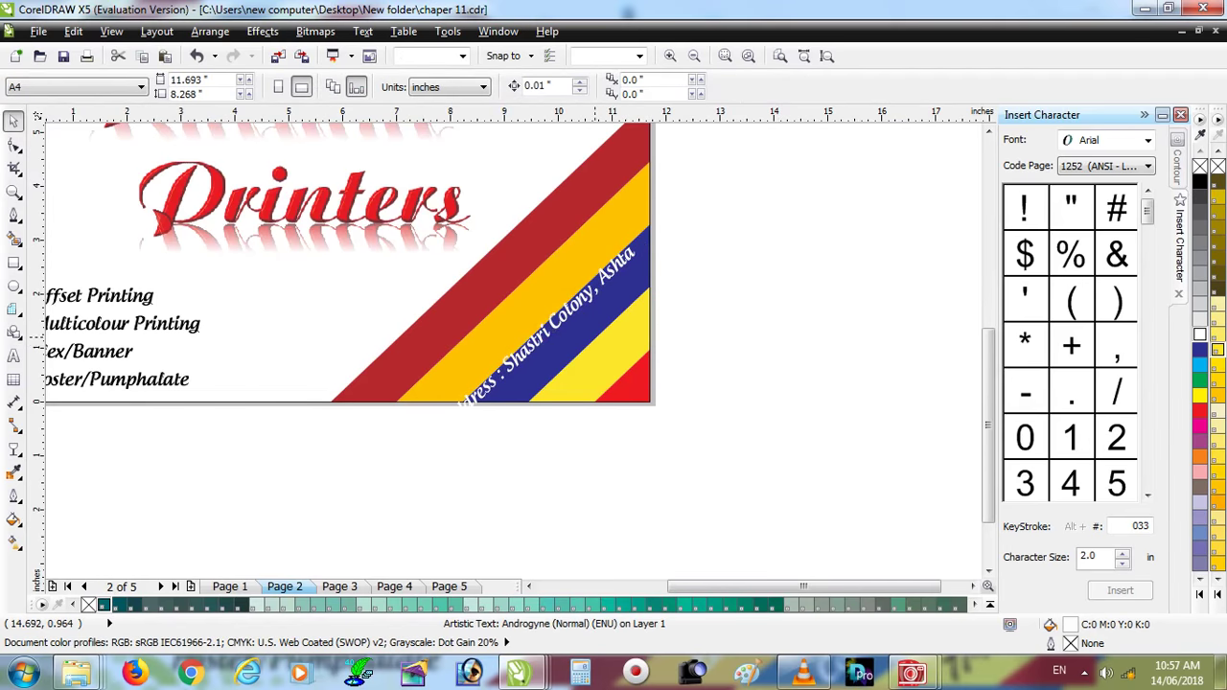
left_click_drag(564, 309, 526, 248)
left_click(525, 250)
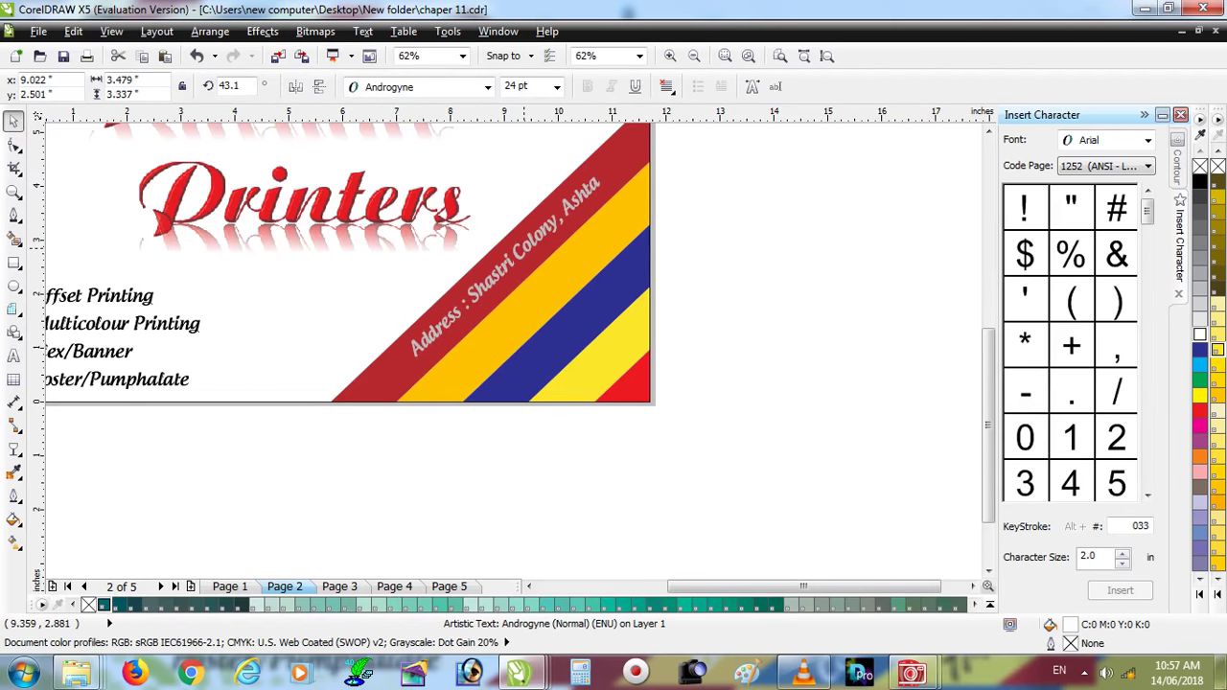
scroll(449, 346, "up", 1)
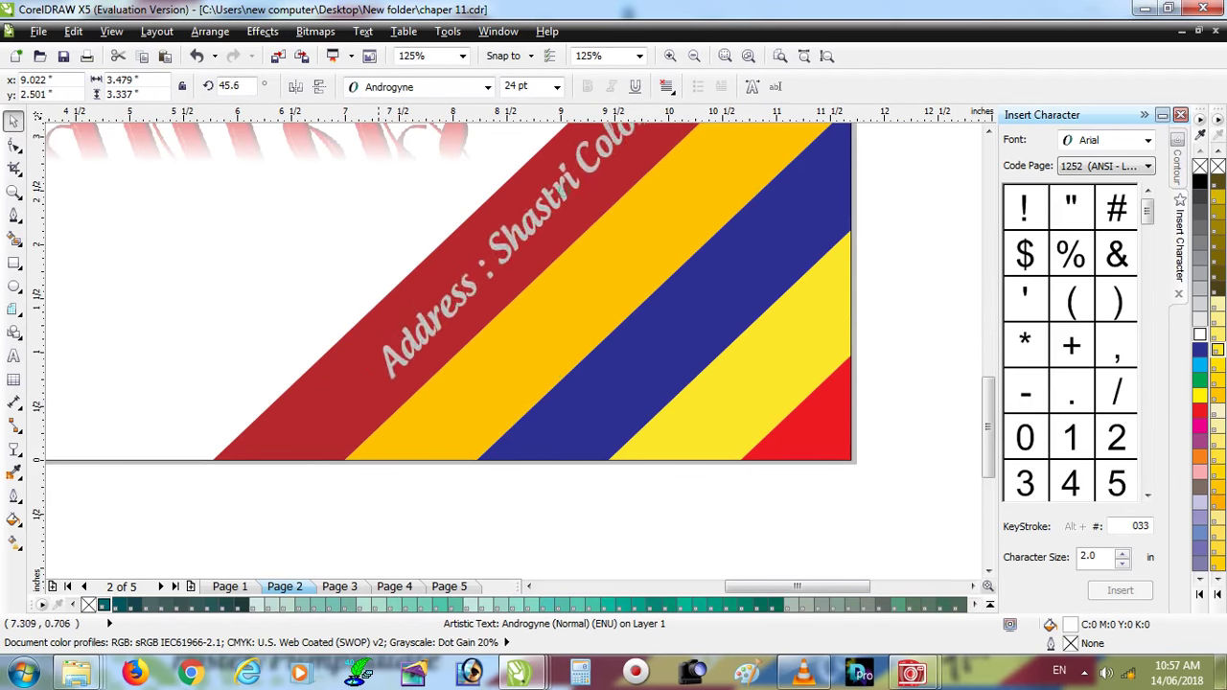
left_click(563, 182)
left_click_drag(563, 183, 616, 257)
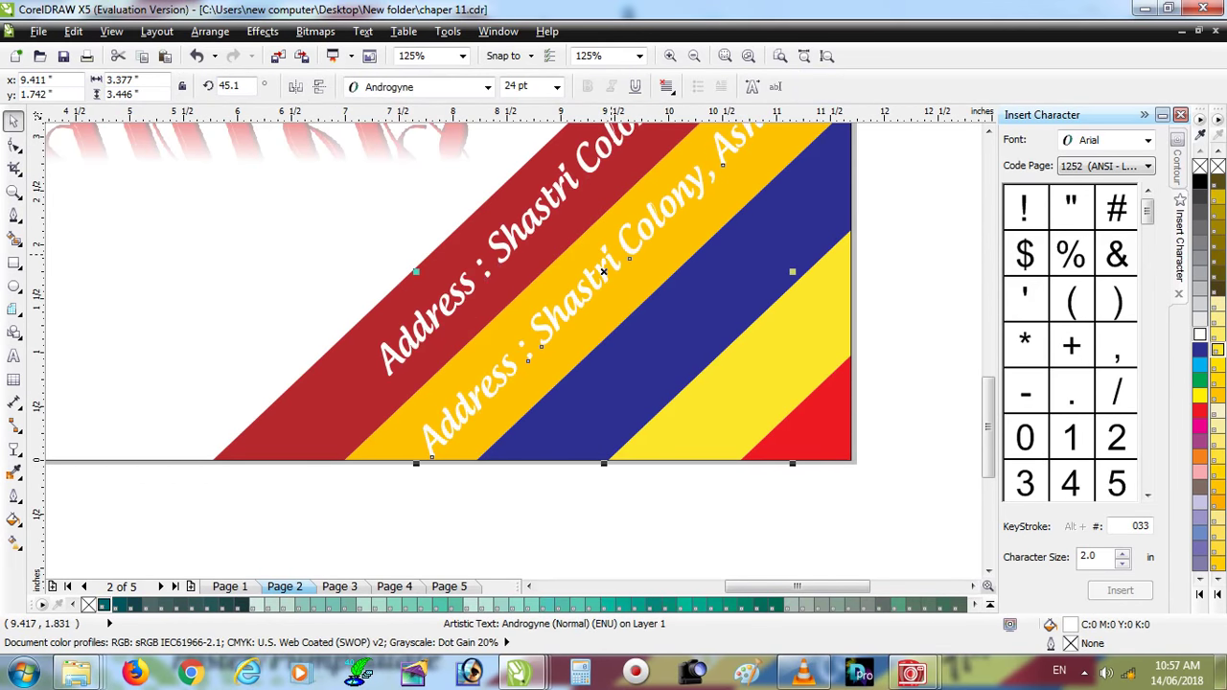
key("ctrl+r")
key("ctrl+r")
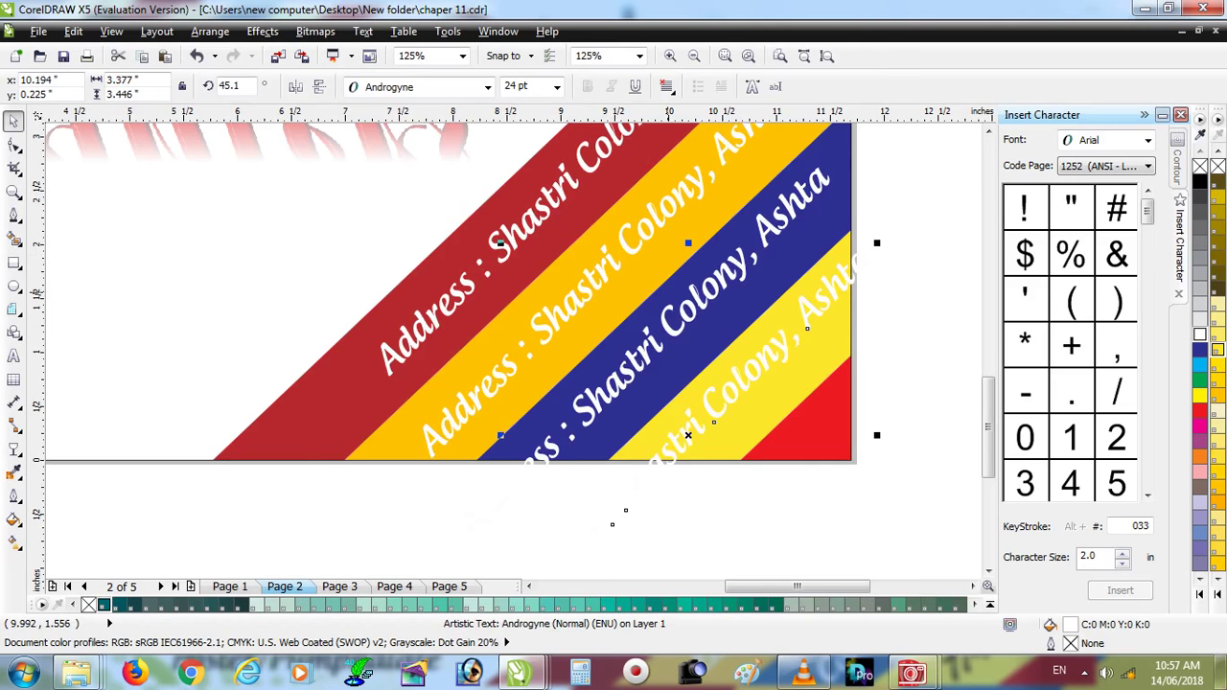
key("F3")
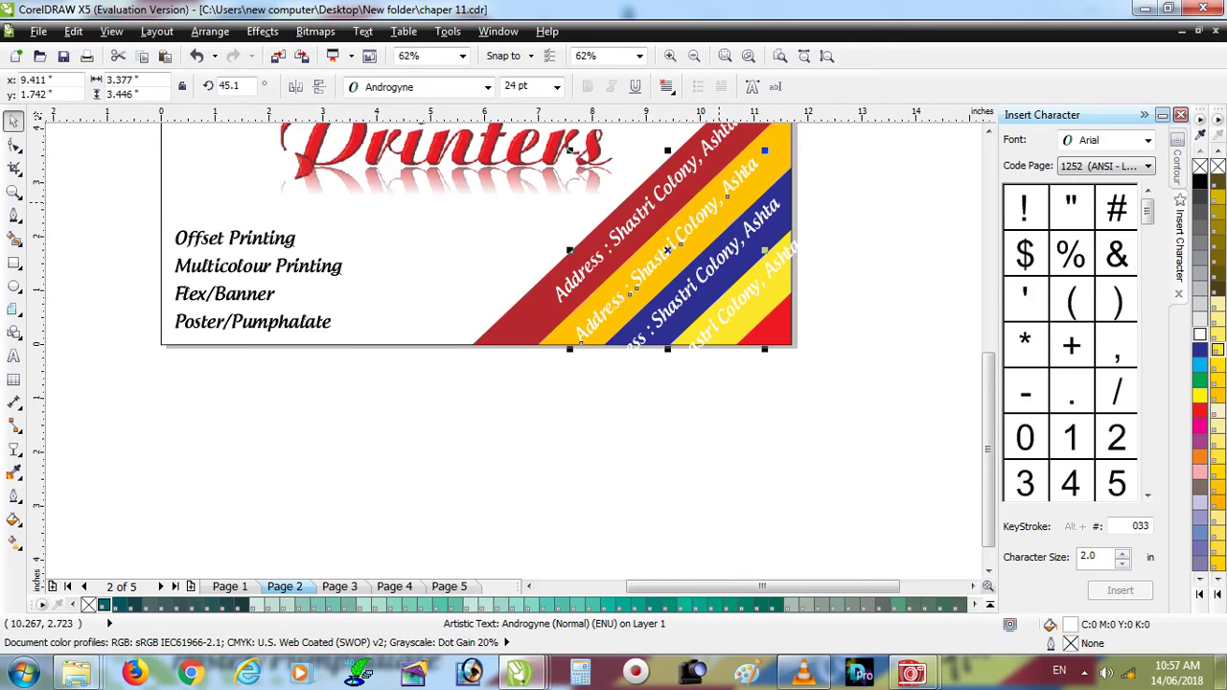
Replace the orange-stripe address copy with the business e-mail line, shrunk to fit the stripe
double_click(714, 198)
key("ctrl+a")
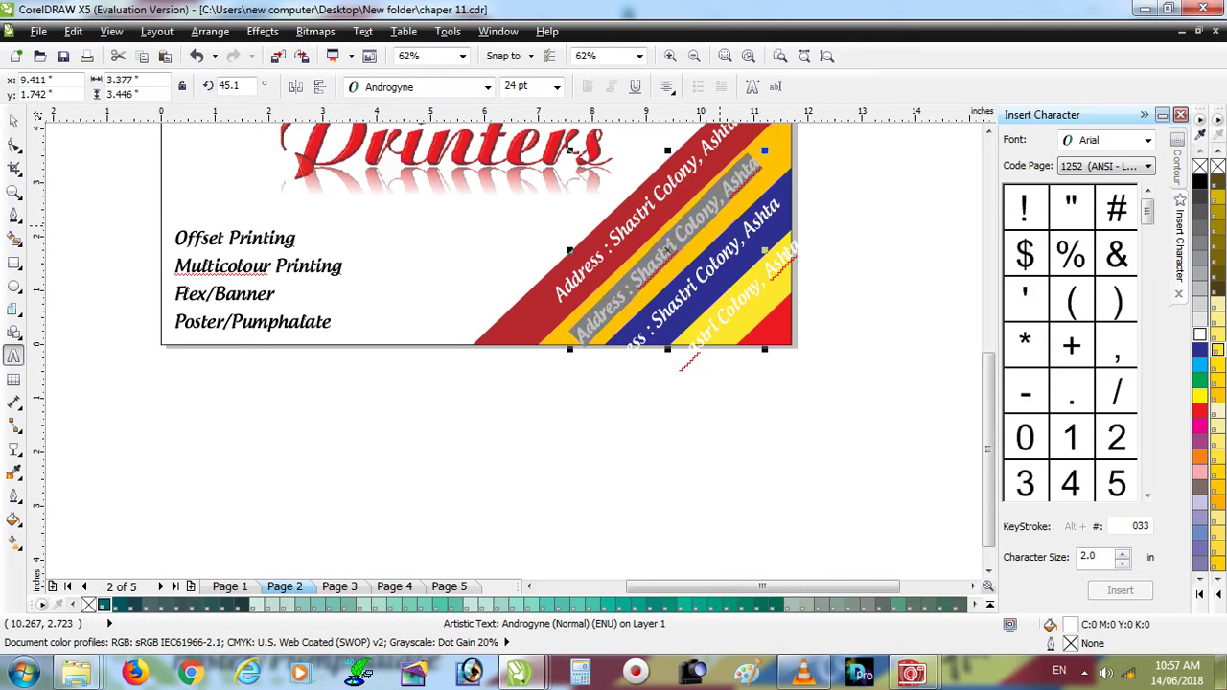
key("Delete")
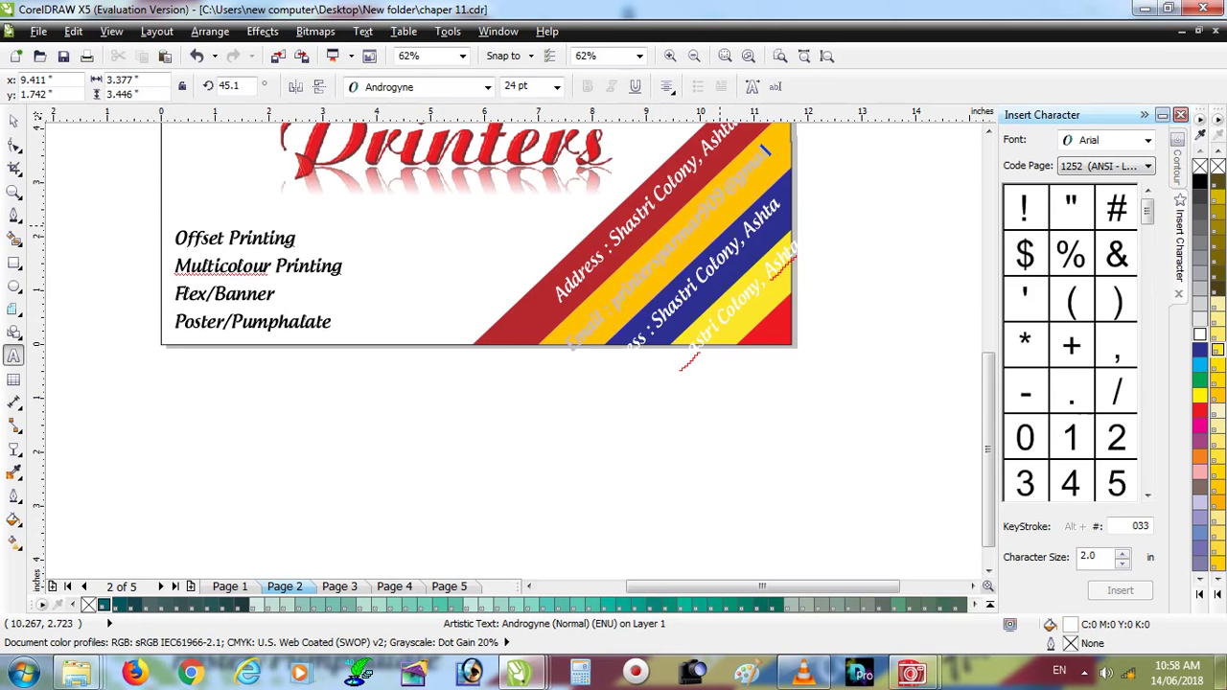
key("ctrl+space")
left_click_drag(543, 374, 577, 337)
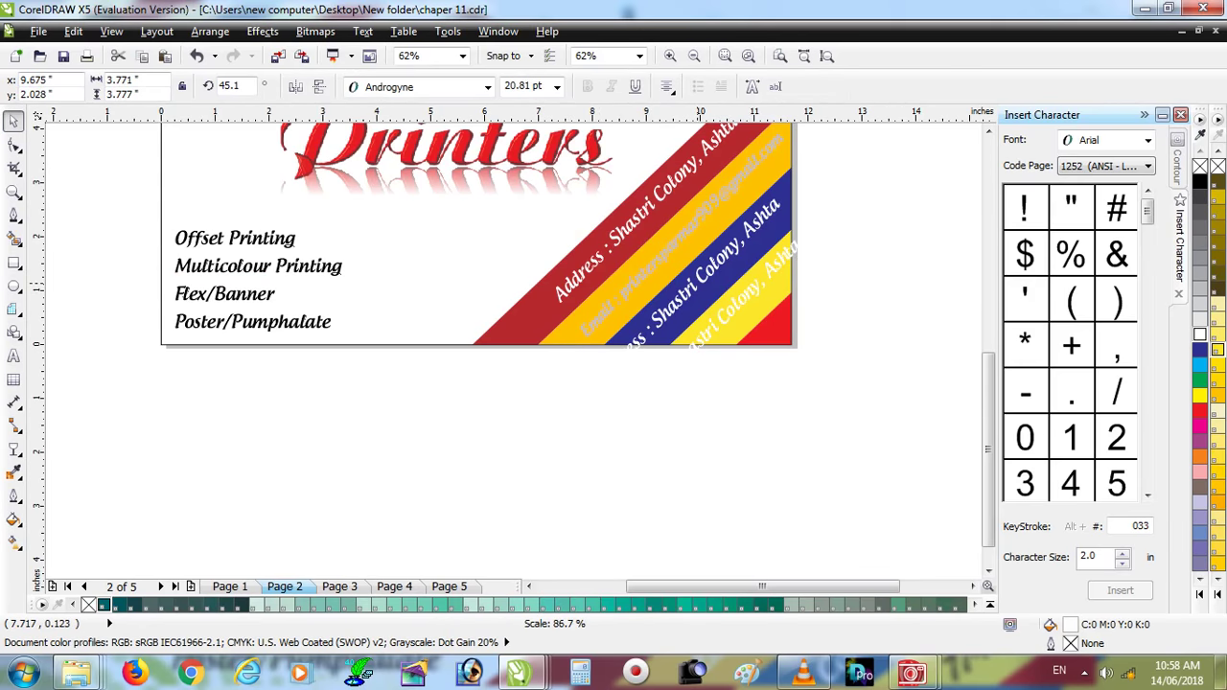
left_click(587, 335)
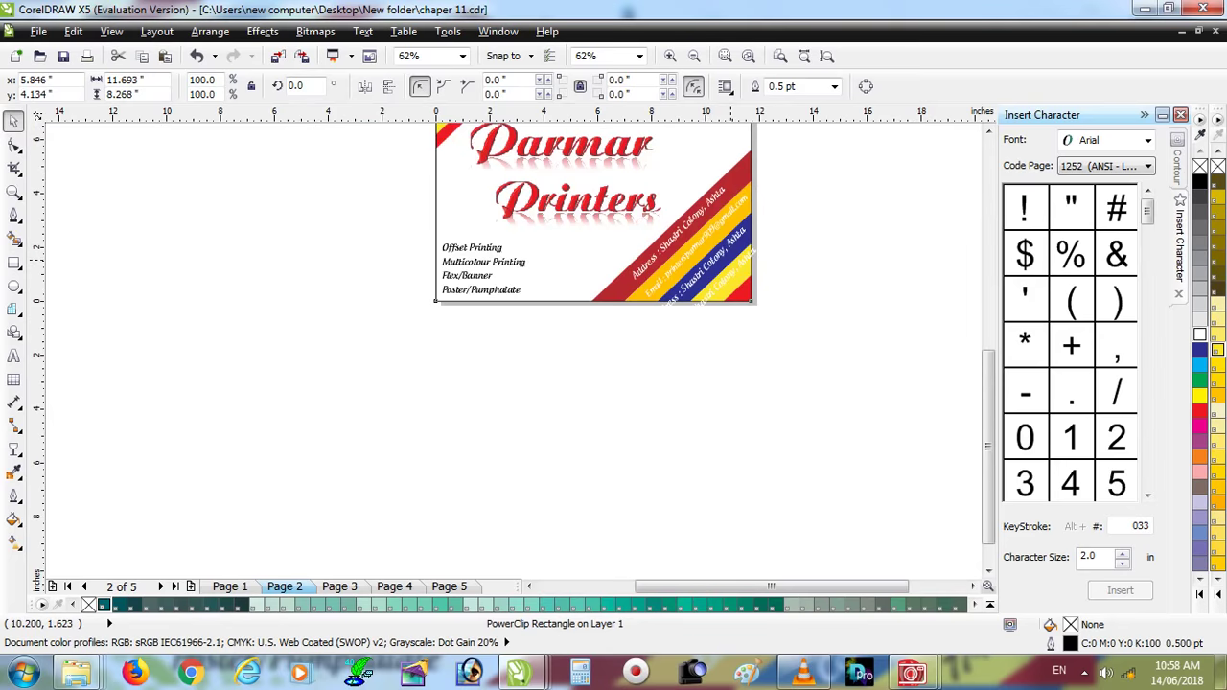
double_click(700, 251)
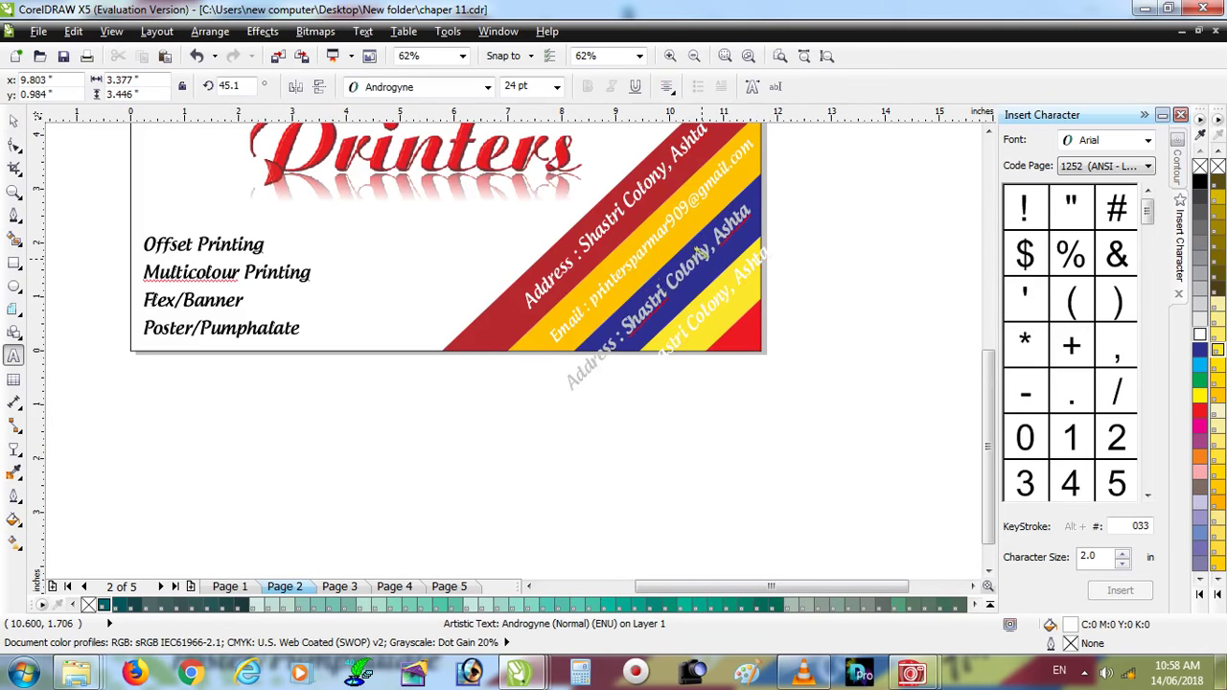
Replace the blue-stripe copy with a contact phone line and slide it up the stripe
left_click_drag(736, 218, 572, 380)
scroll(694, 303, "up", 2)
left_click(13, 120)
key("ctrl+space")
left_click_drag(621, 286, 785, 131)
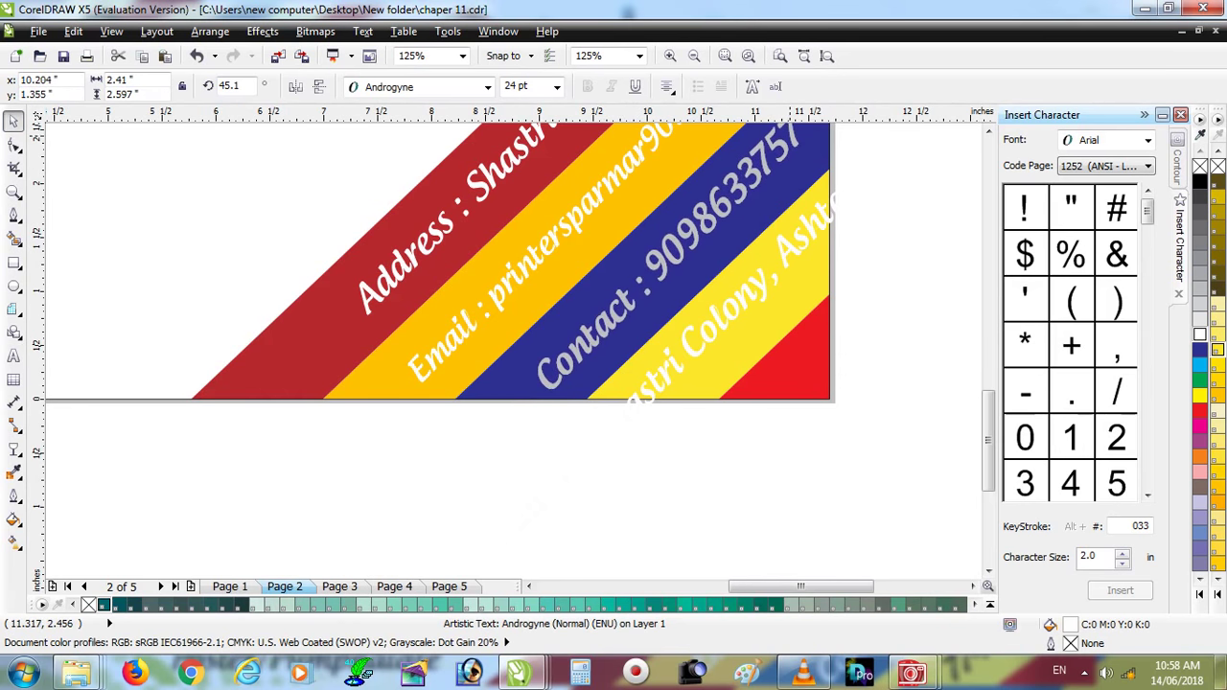
left_click_drag(790, 131, 793, 144)
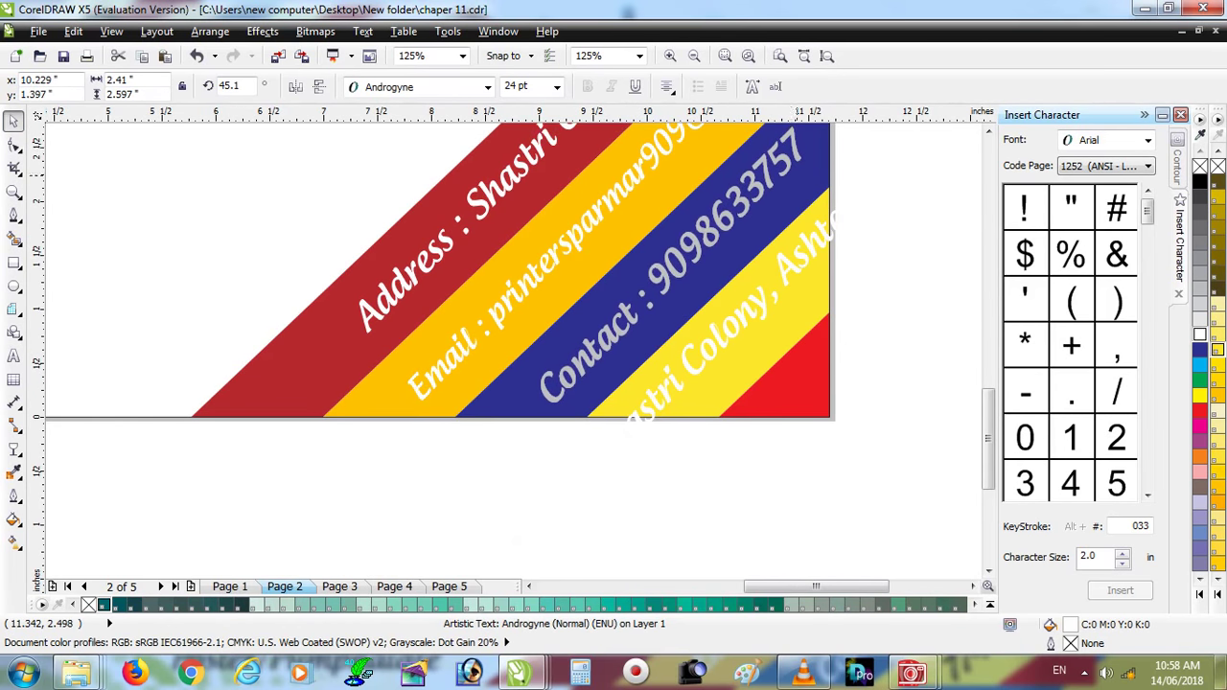
Change the yellow-stripe copy to a second phone number, moved up and coloured 90% black
double_click(751, 316)
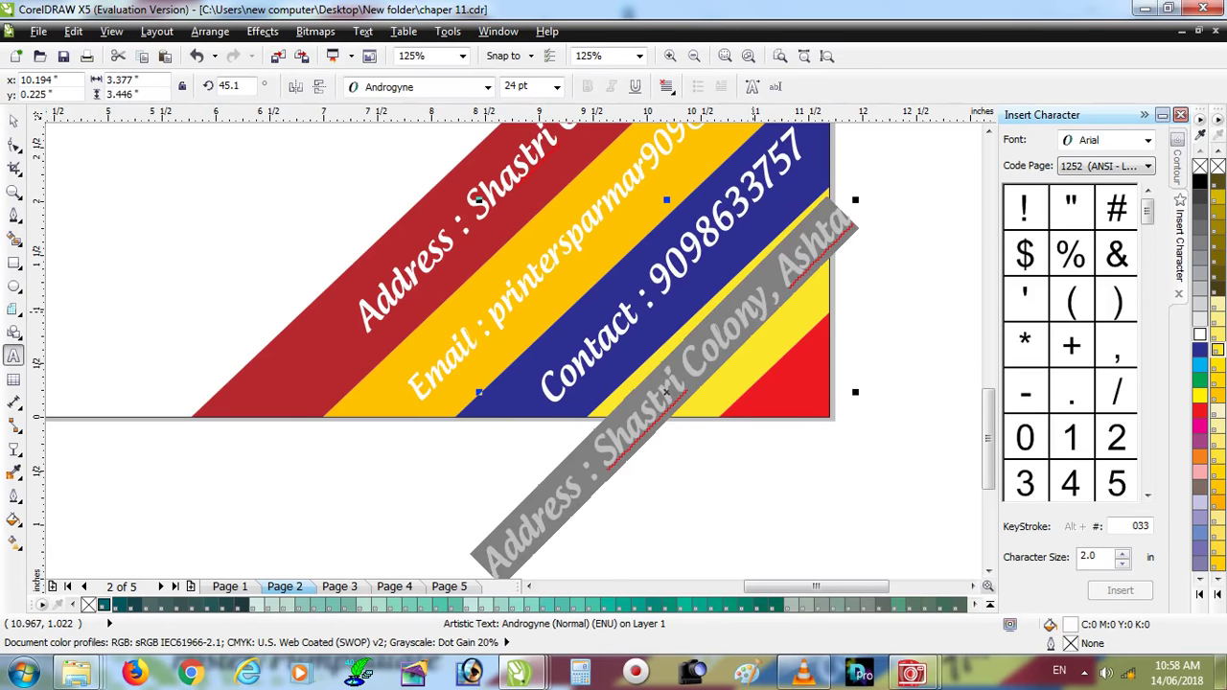
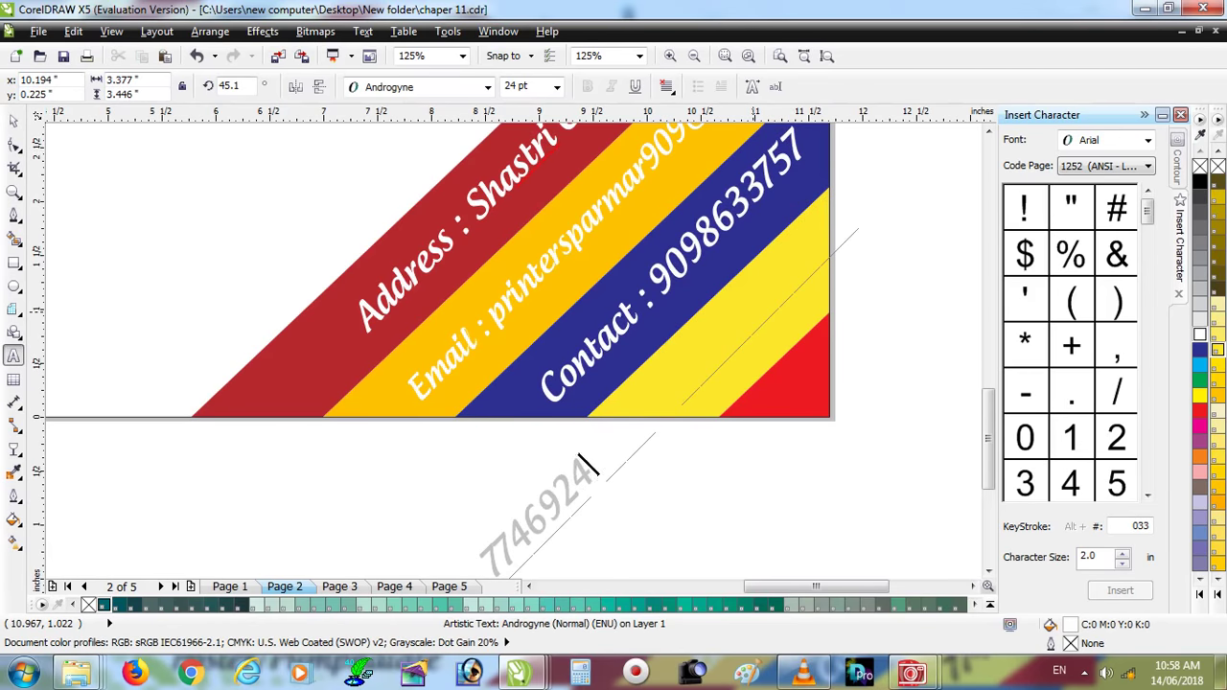
key("ctrl+space")
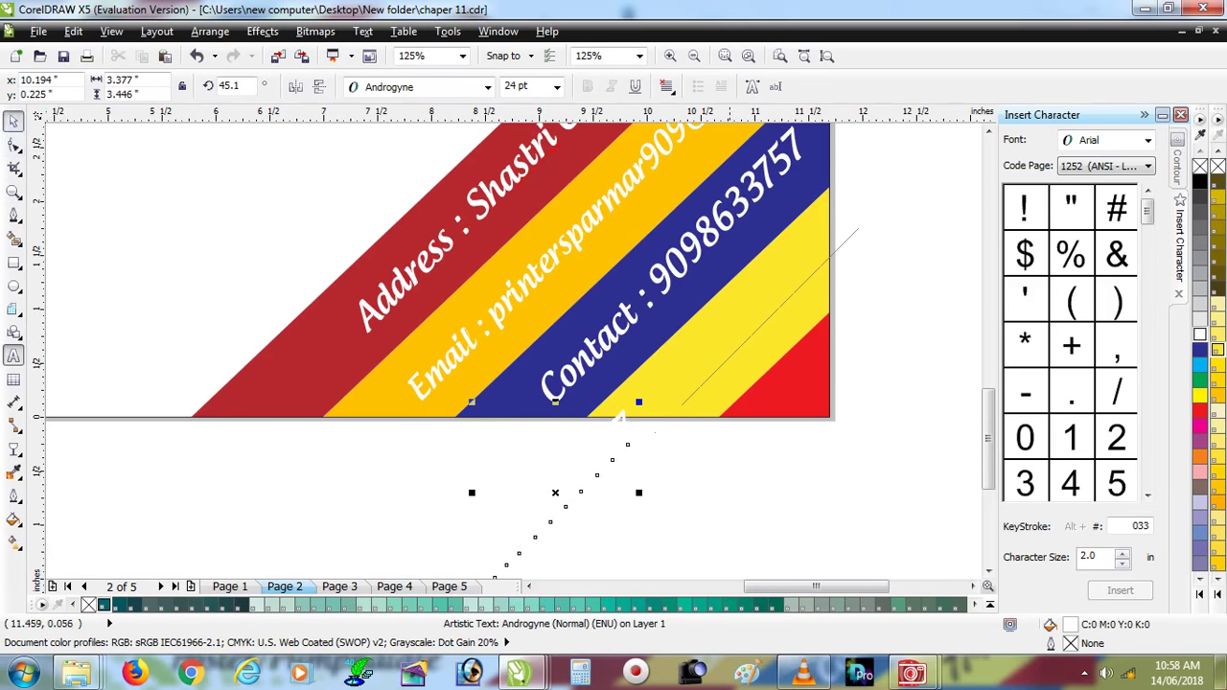
mouse_move(566, 494)
left_mouse_down()
mouse_move(714, 331)
mouse_move(736, 324)
left_mouse_up()
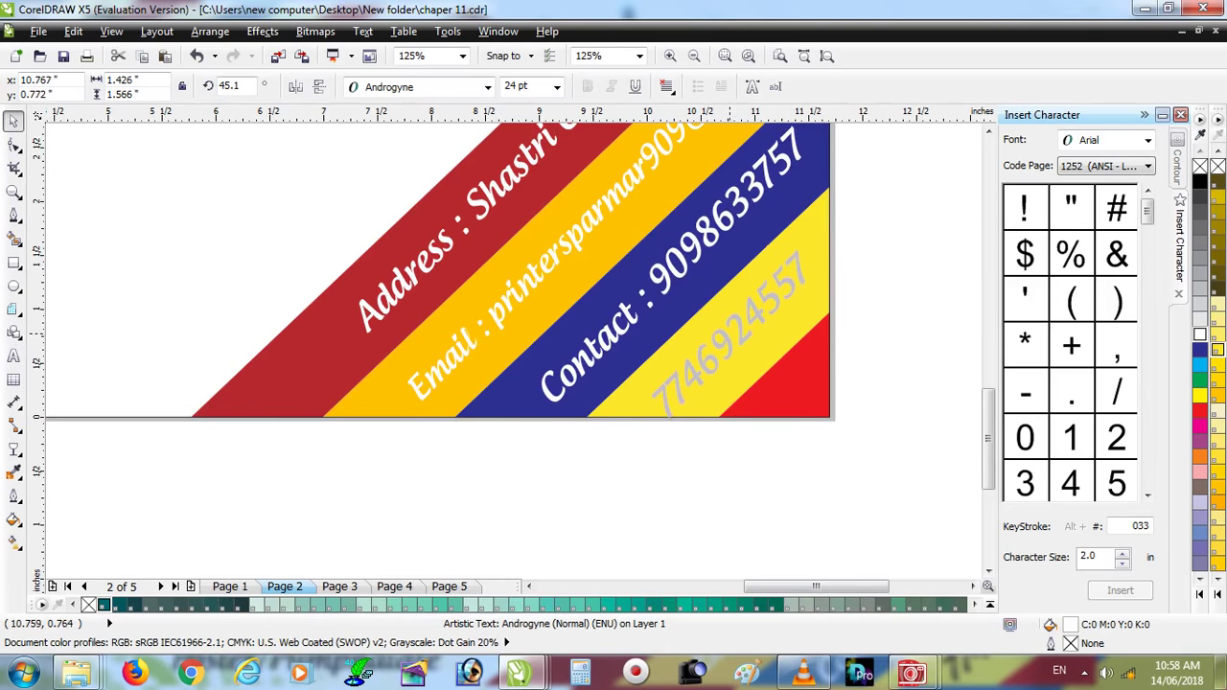
key("Escape")
key("shift+F4")
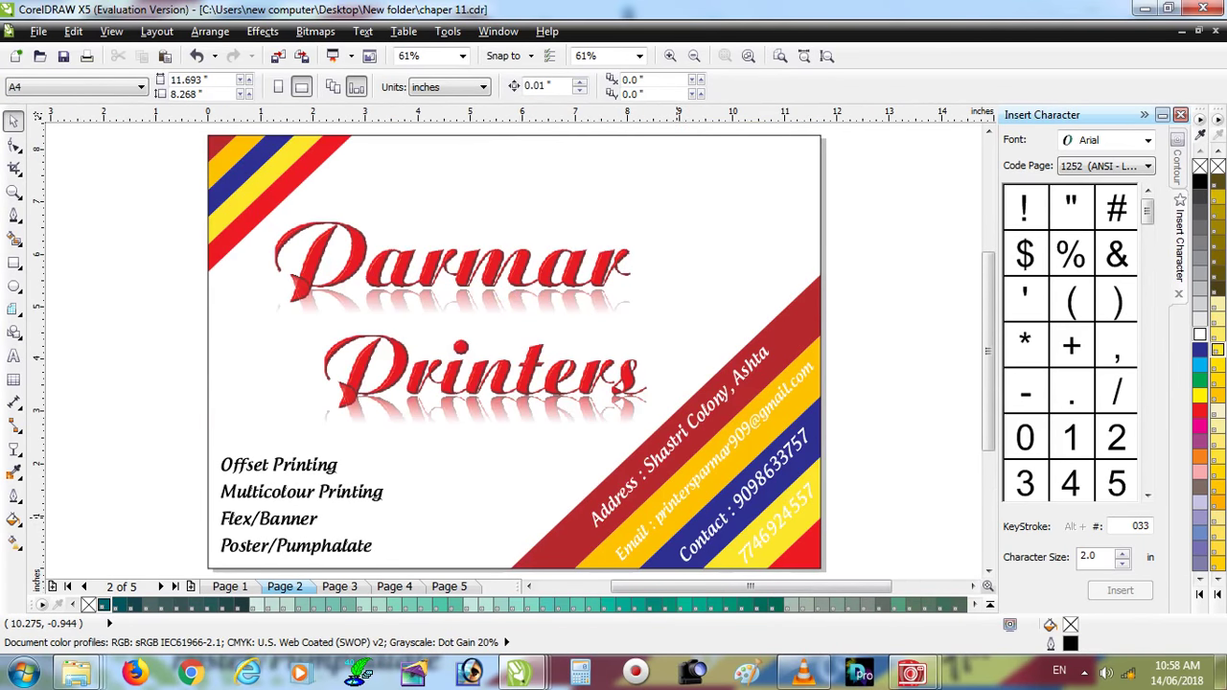
left_click(782, 517)
left_click(781, 519, "ctrl")
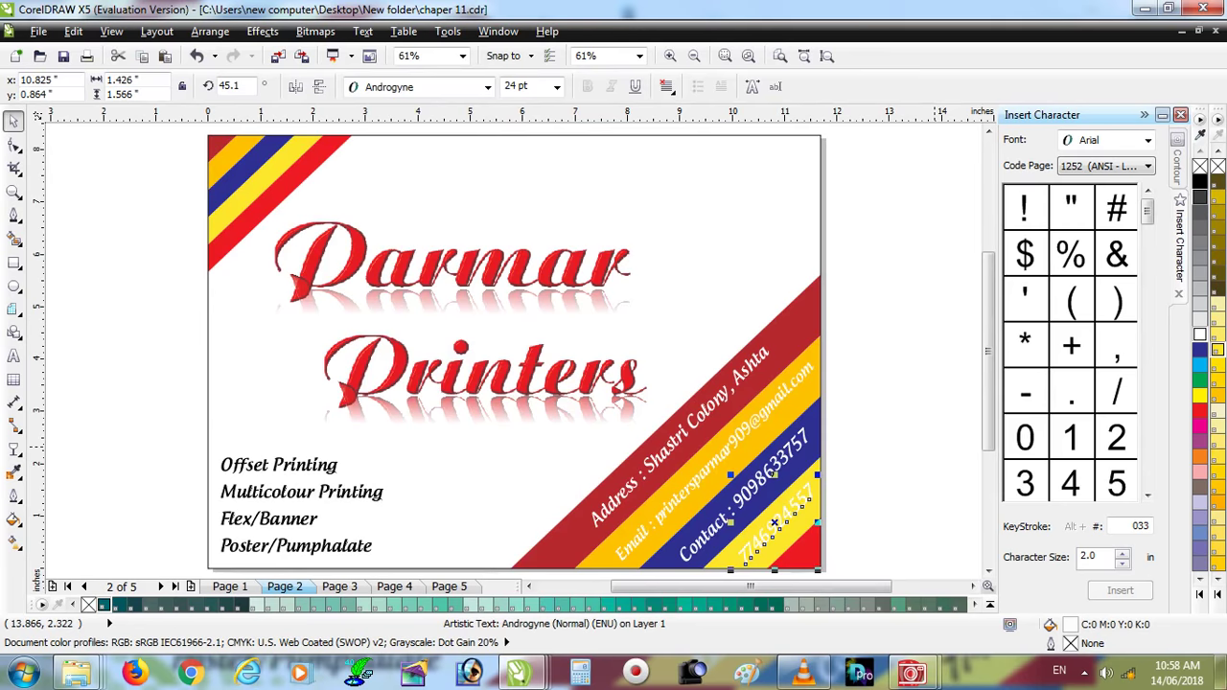
left_click(1217, 182)
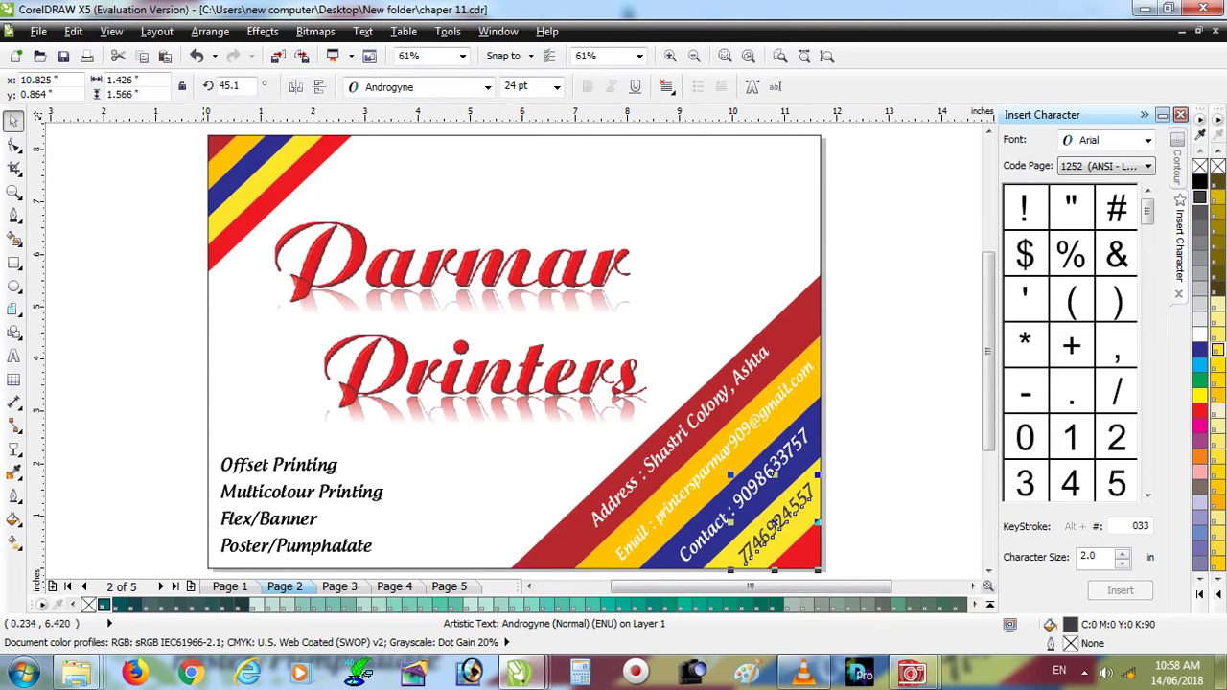
key("Escape")
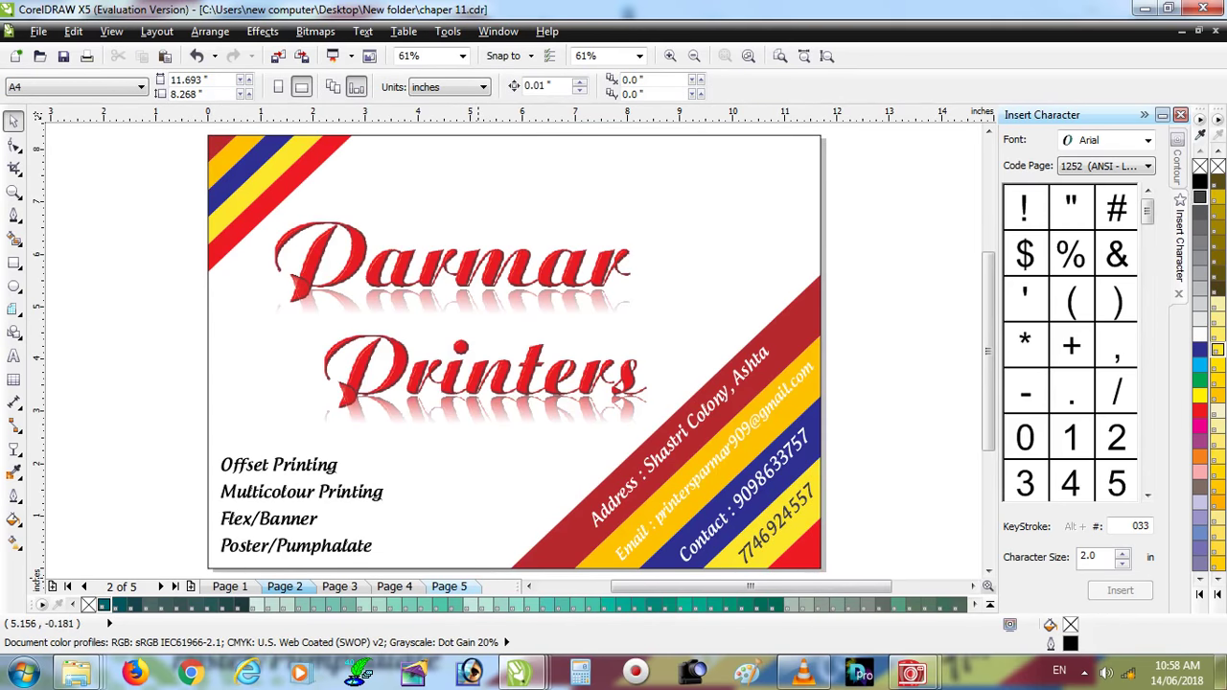
On Page 5, select the children photos, halftone shape and floral background and drag them off-page right
left_click(449, 586)
left_click(481, 175)
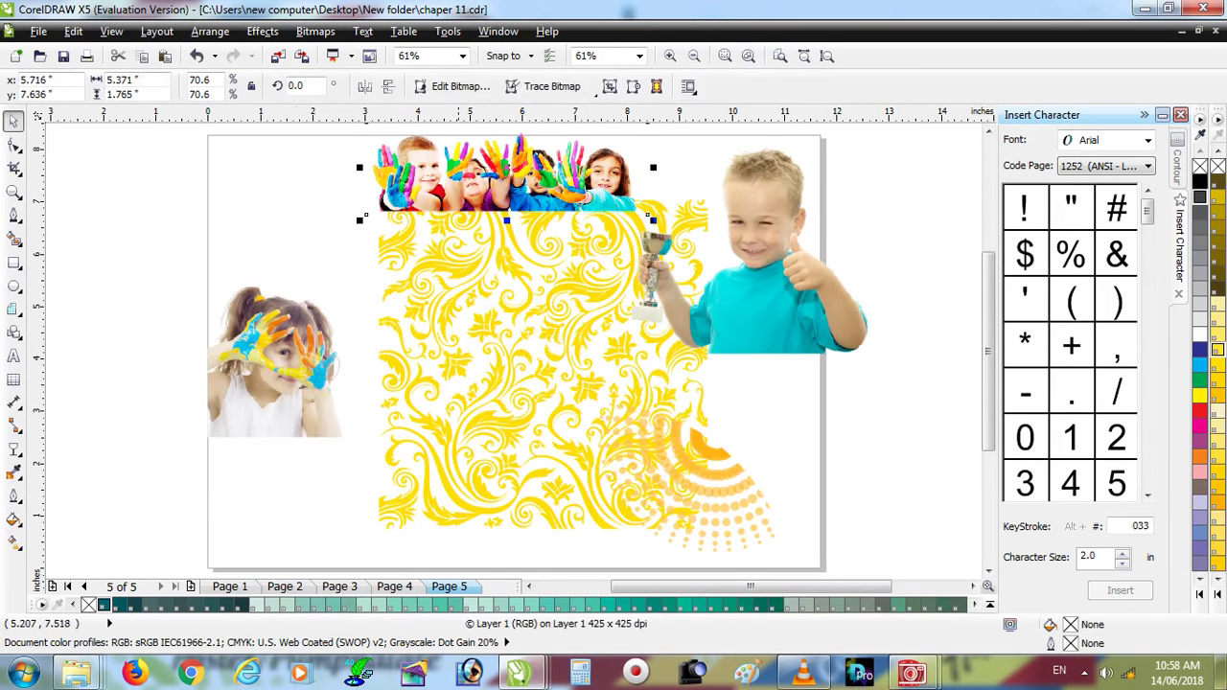
left_click(287, 347, "shift")
left_click(767, 297, "shift")
left_click(680, 445, "shift")
left_click(444, 398, "shift")
scroll(444, 398, "down", 2)
left_click_drag(444, 398, 856, 411)
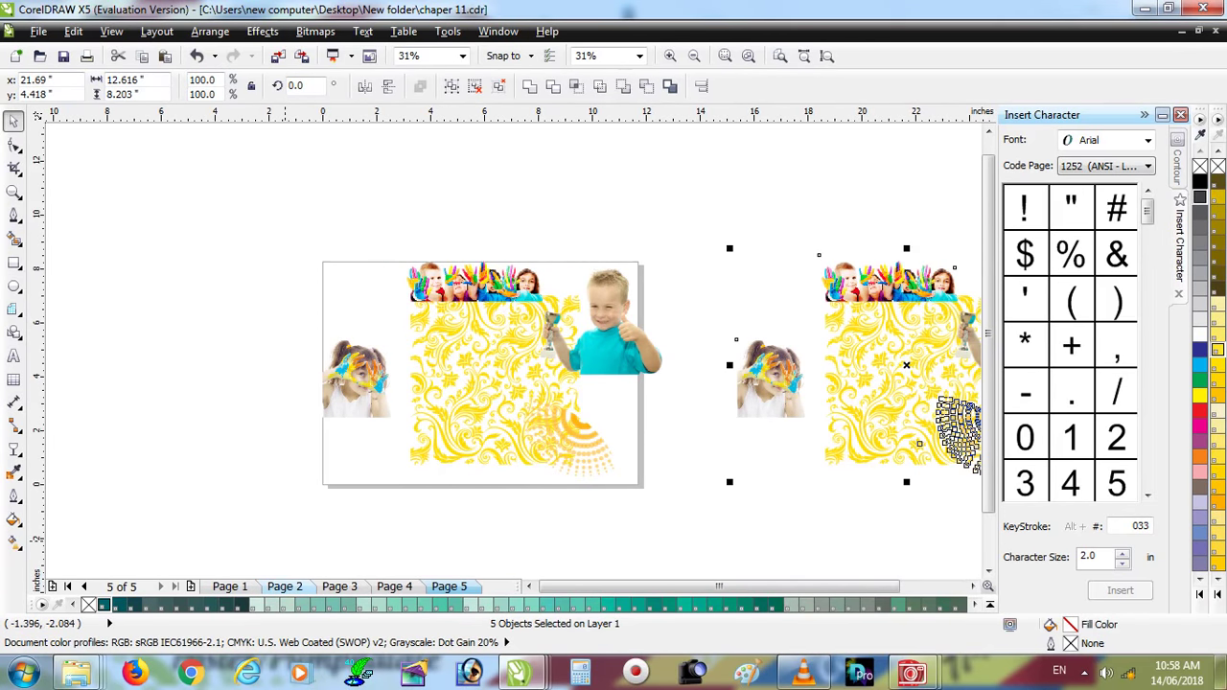
Return to Page 2 and select the five pictures beside the flyer
left_click(285, 586)
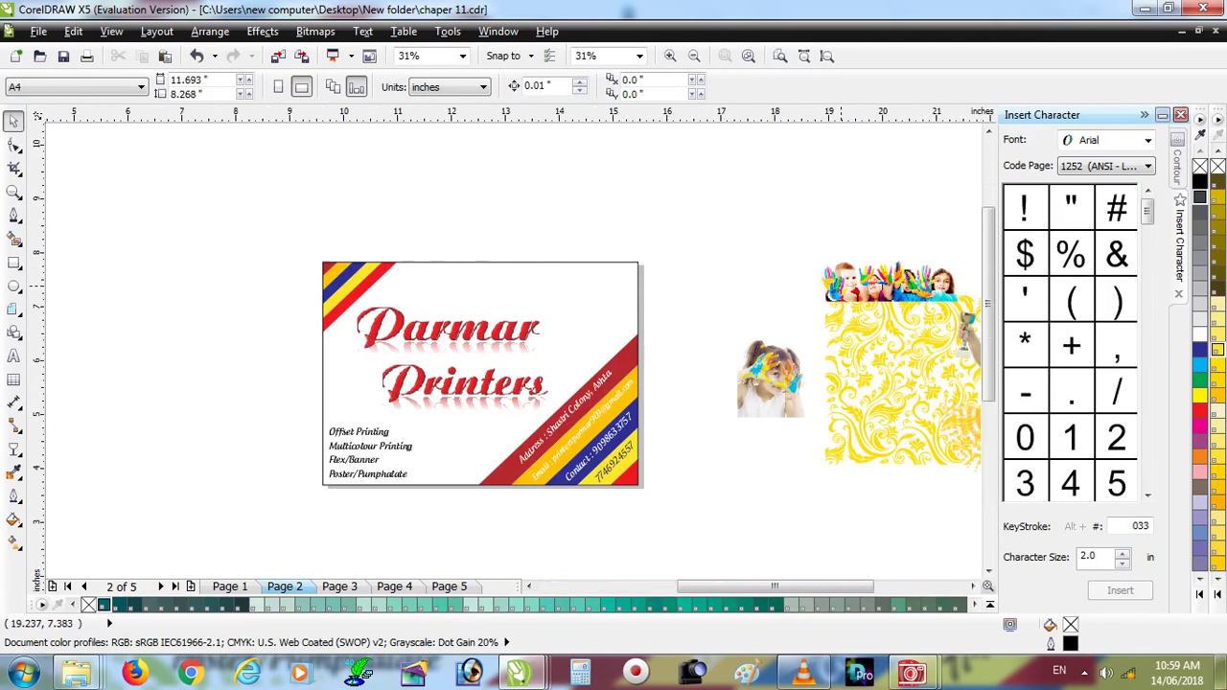
scroll(686, 286, "up", 2)
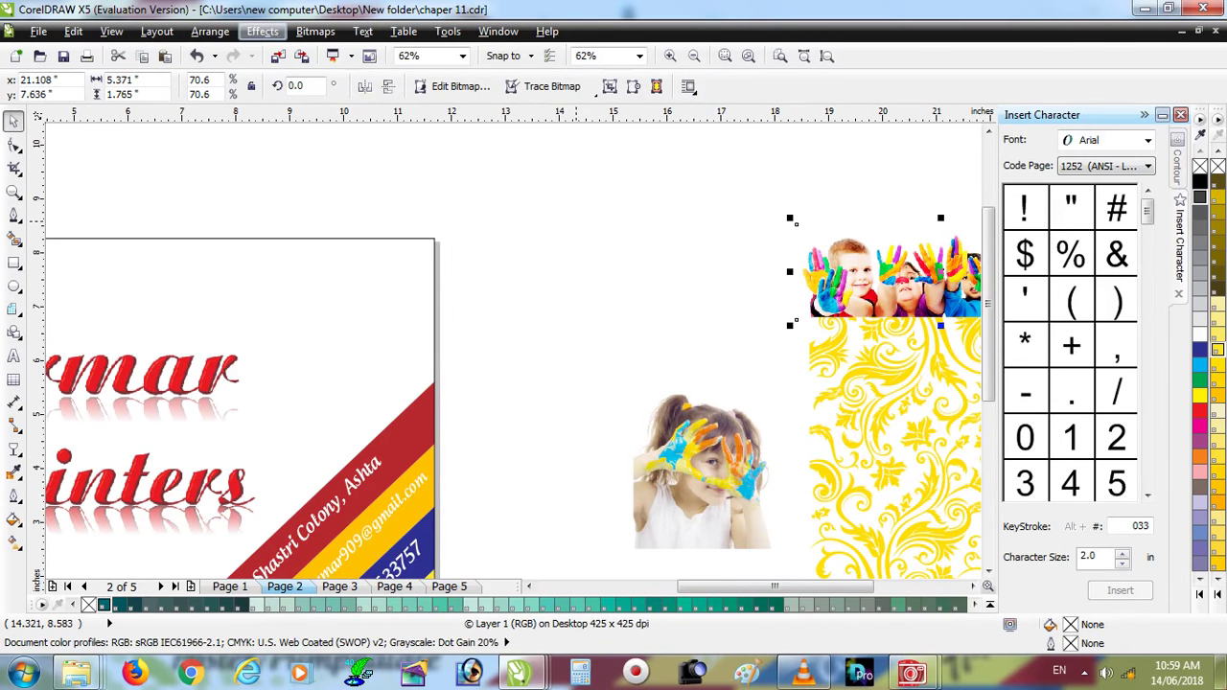
scroll(624, 190, "down", 2)
key("ctrl+a")
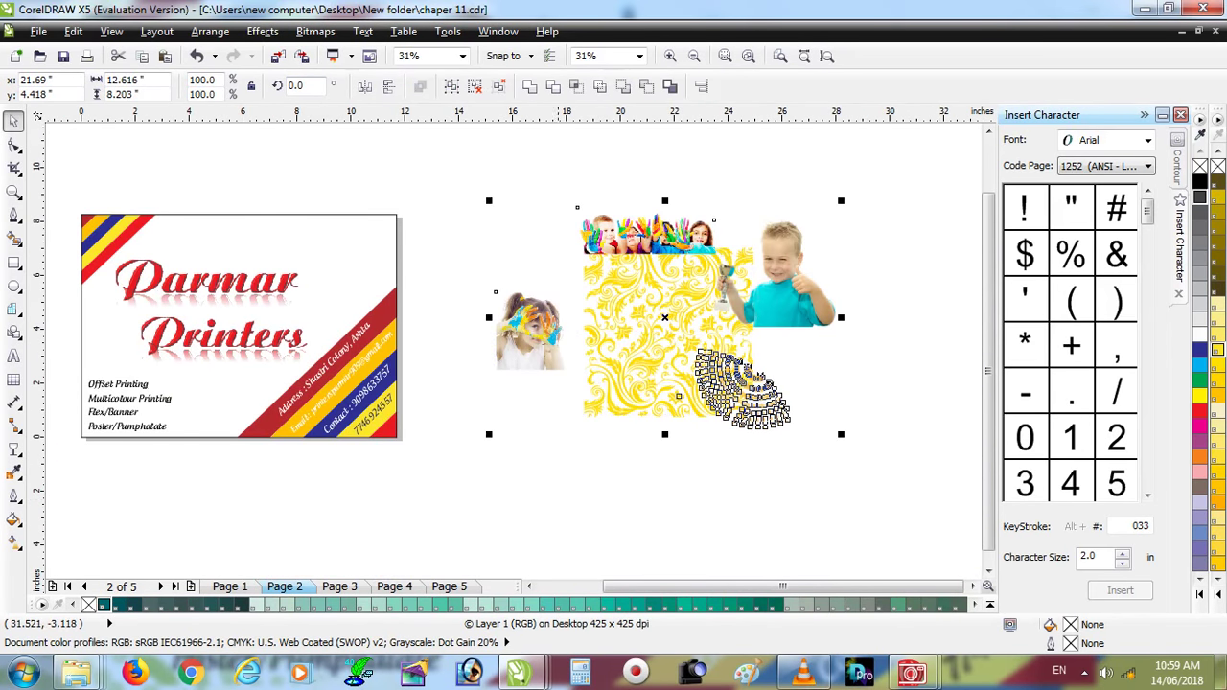
left_click(262, 30)
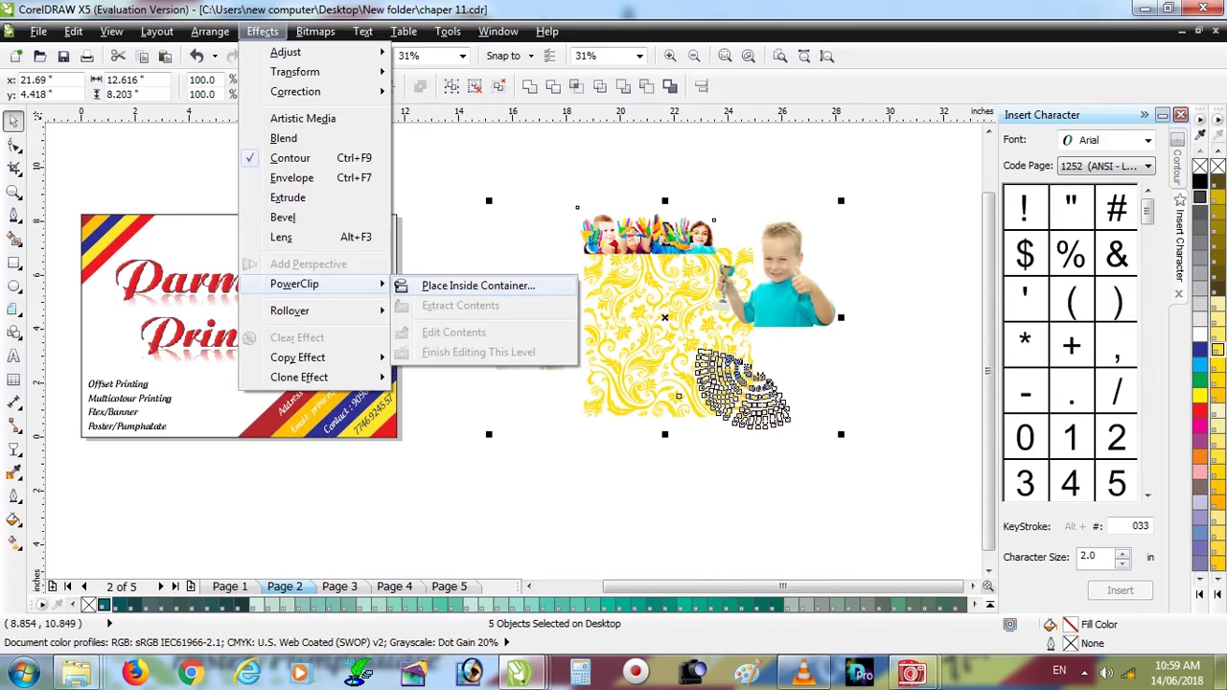
PowerClip the pictures into the flyer card and move the floral pattern onto its left side
left_click(451, 285)
left_click(239, 326)
left_click(238, 326, "ctrl")
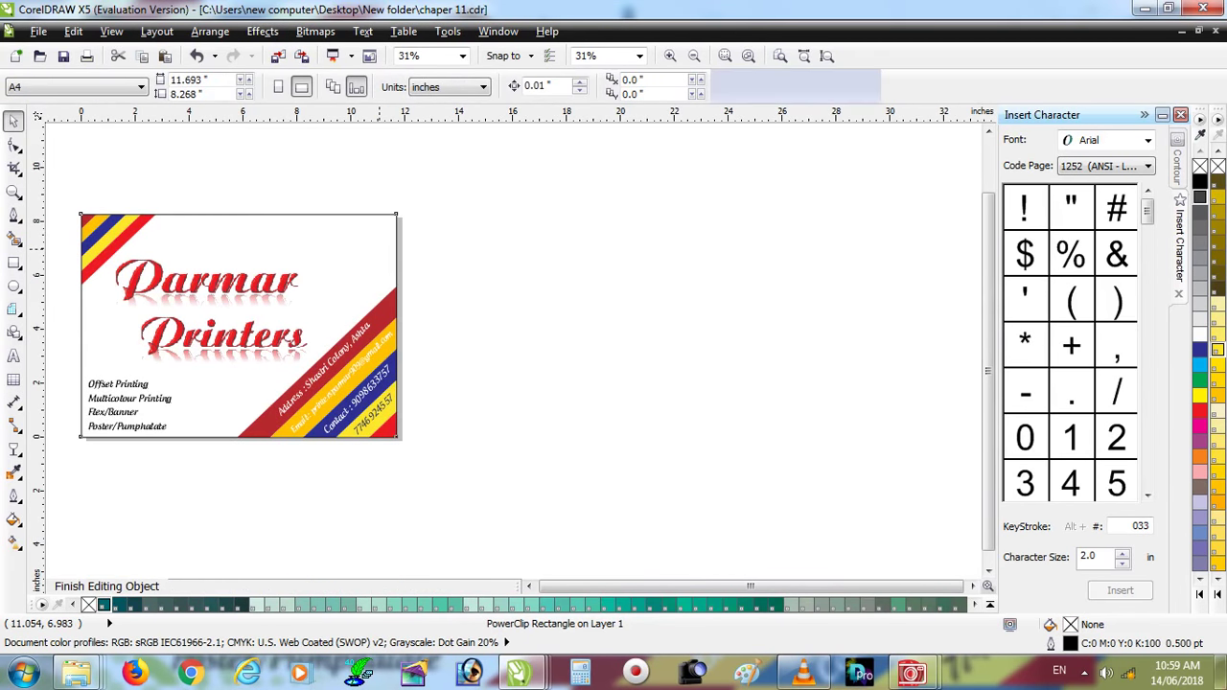
left_click(634, 342)
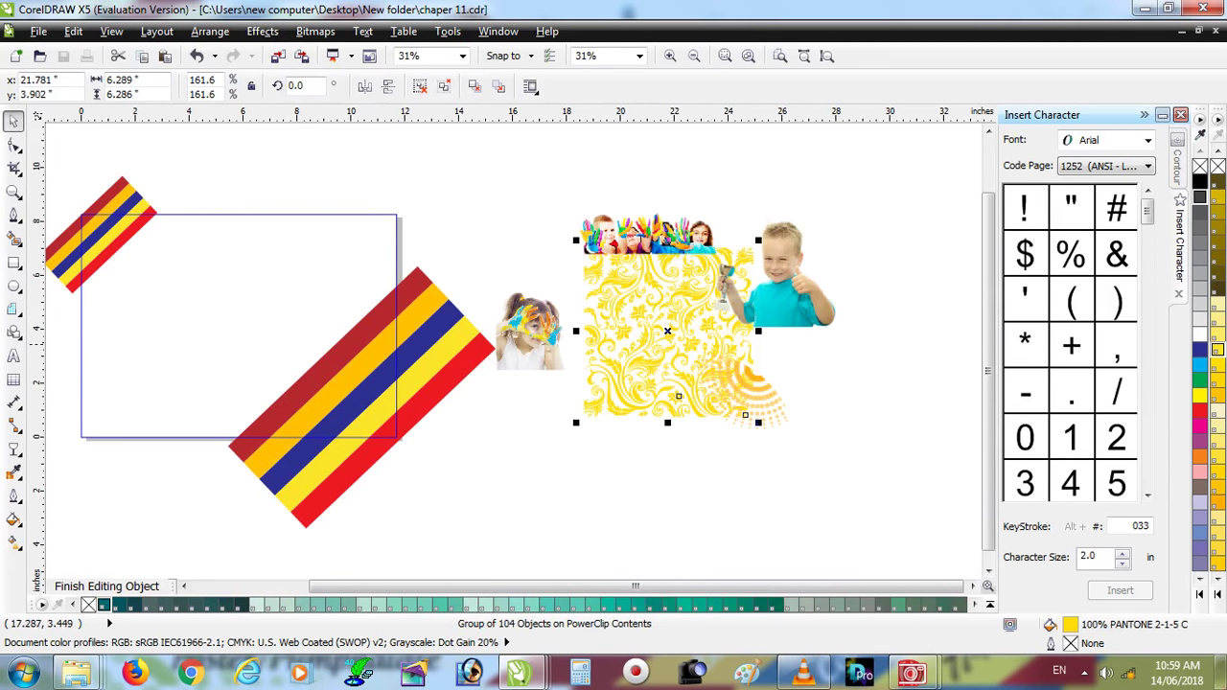
left_click_drag(602, 342, 172, 337)
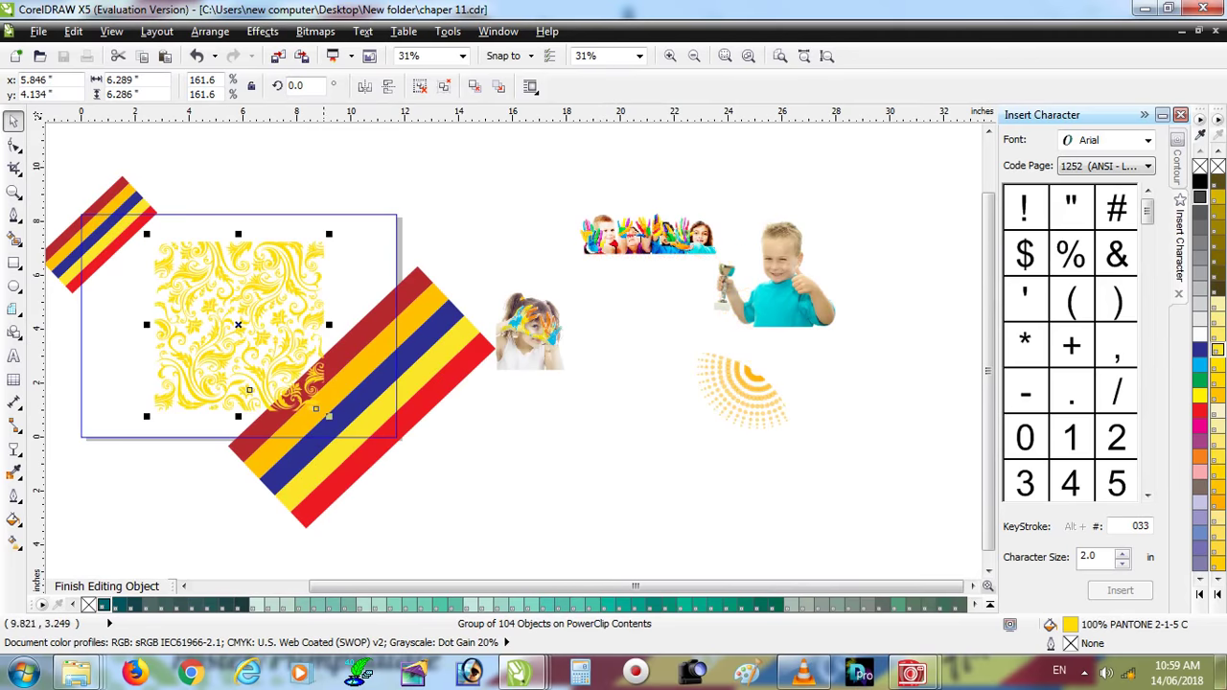
Enlarge the floral pattern and rotate it diagonally across the card
left_click_drag(329, 416, 355, 443)
left_click(239, 326)
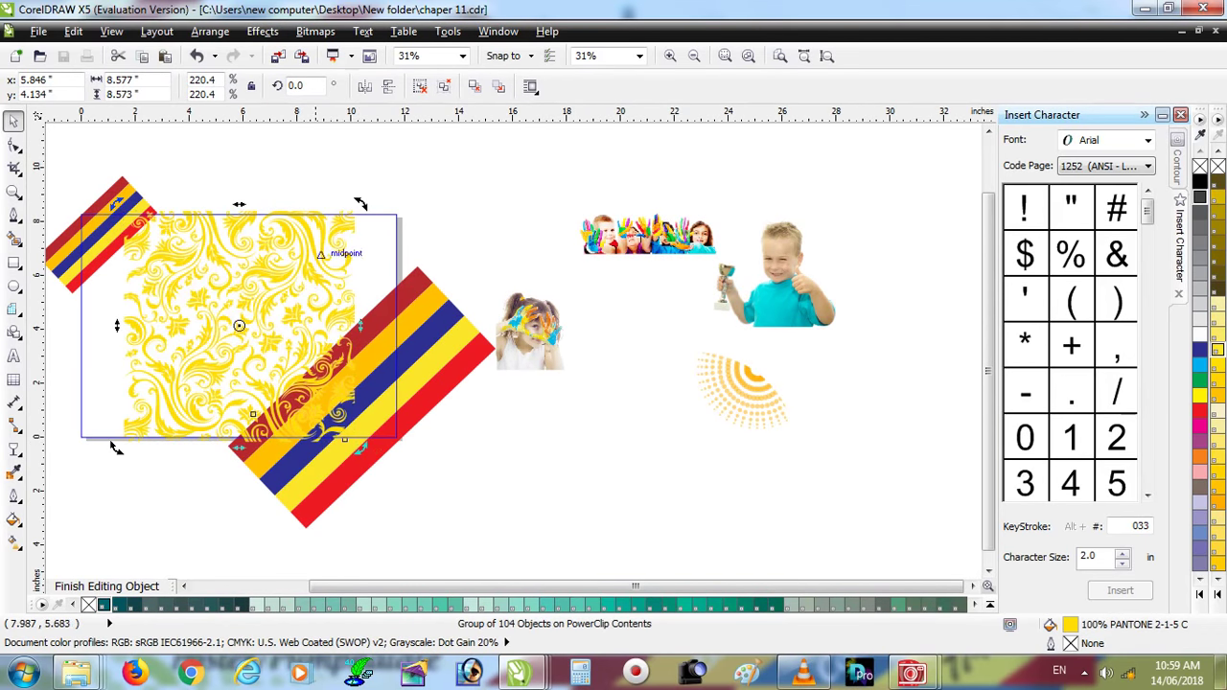
left_click_drag(355, 211, 638, 492)
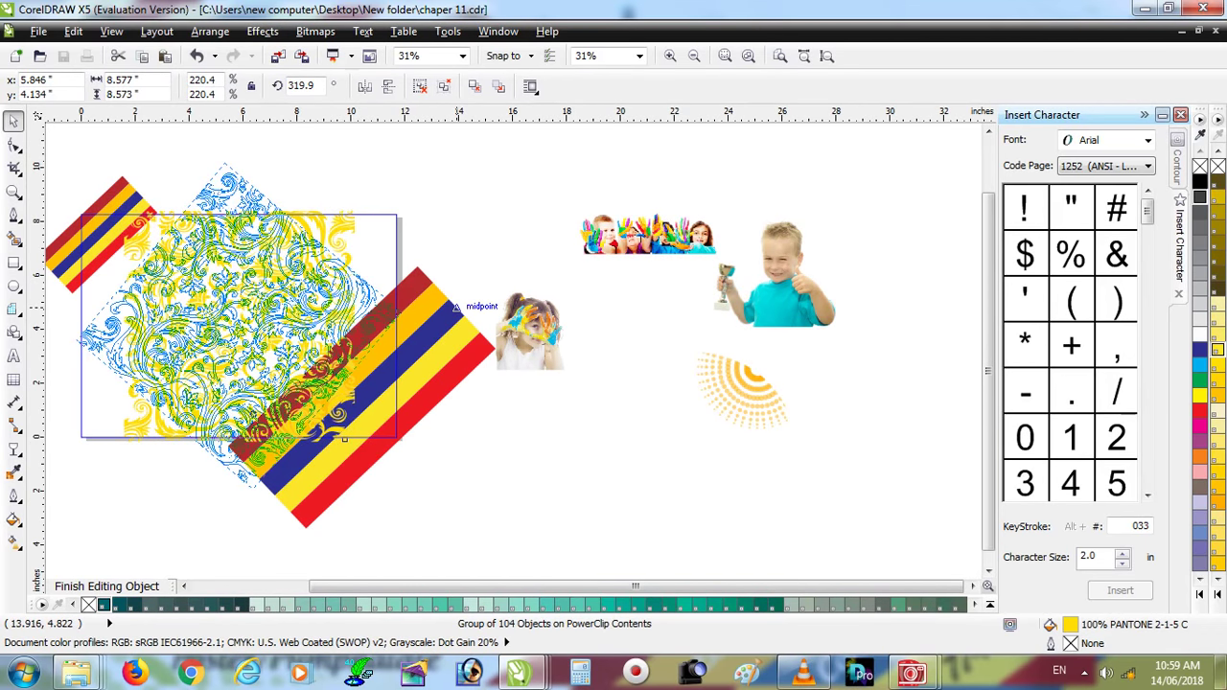
left_click(326, 369)
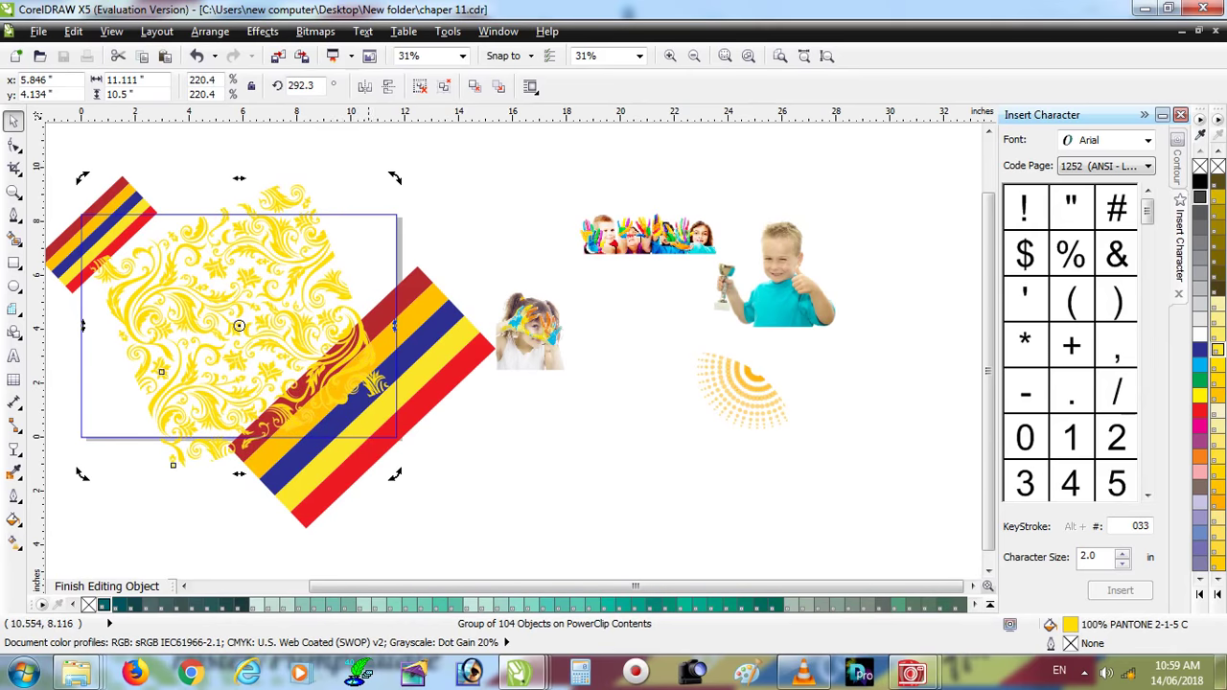
Scale the floral pattern up around its centre to about 396%
scroll(371, 250, "down", 2)
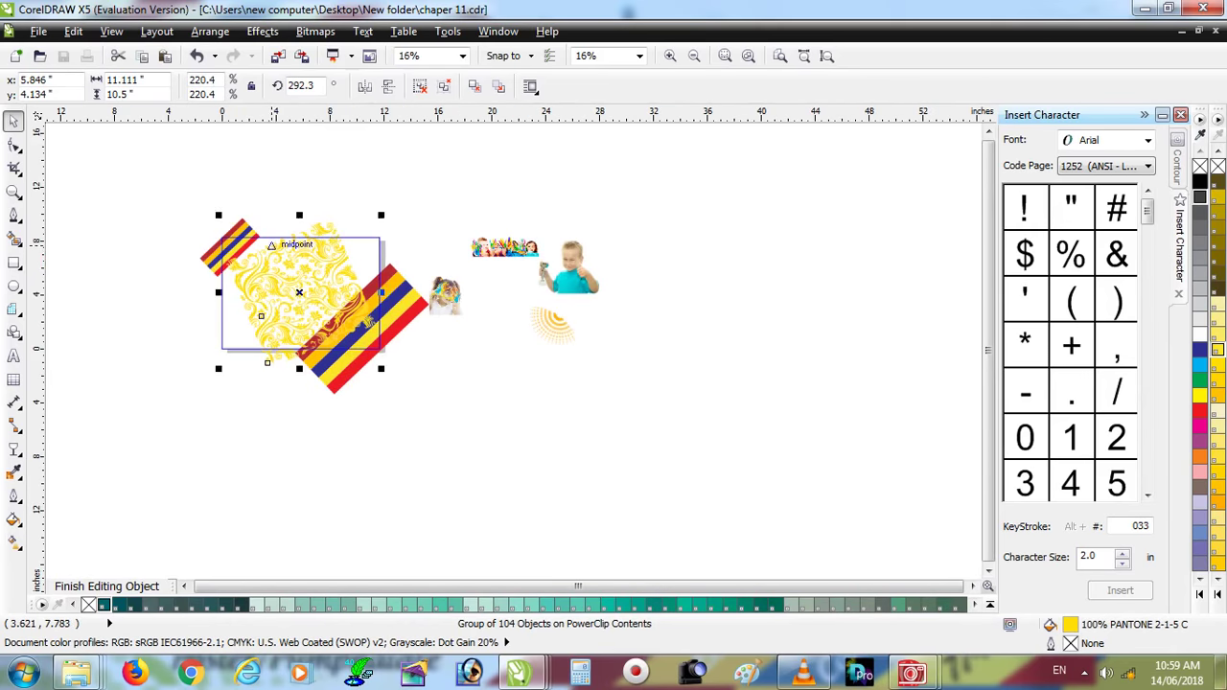
scroll(271, 243, "up", 2)
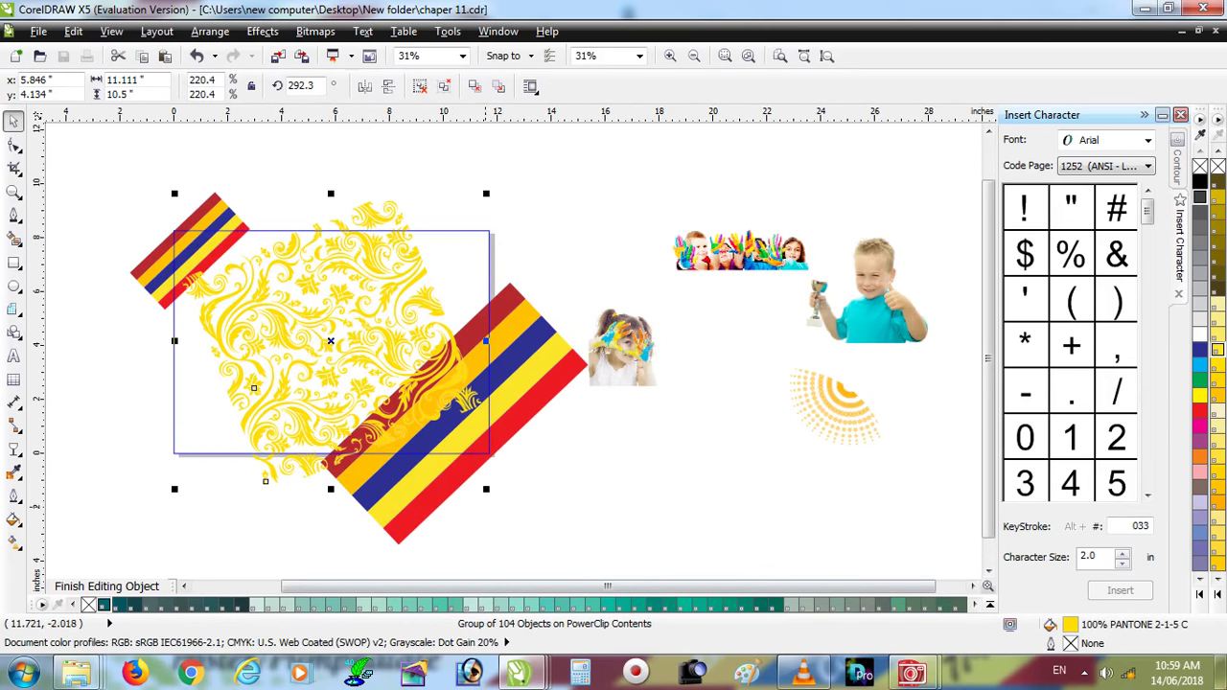
left_click_drag(486, 489, 526, 385)
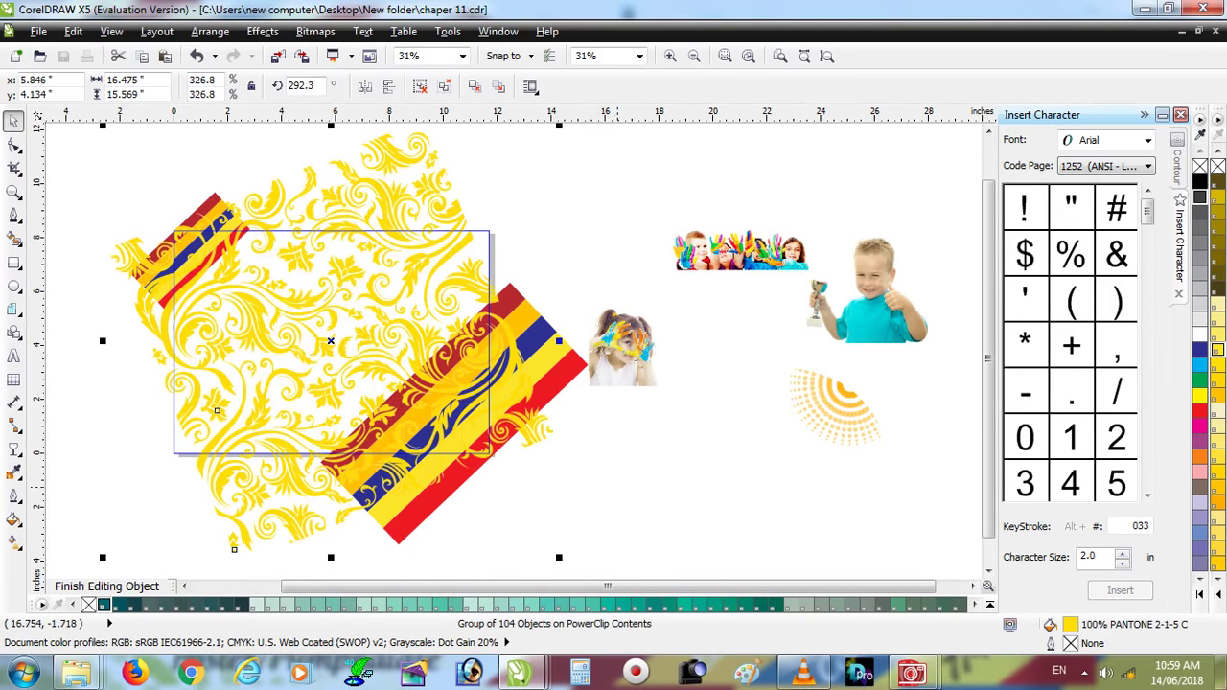
scroll(527, 385, "down", 2)
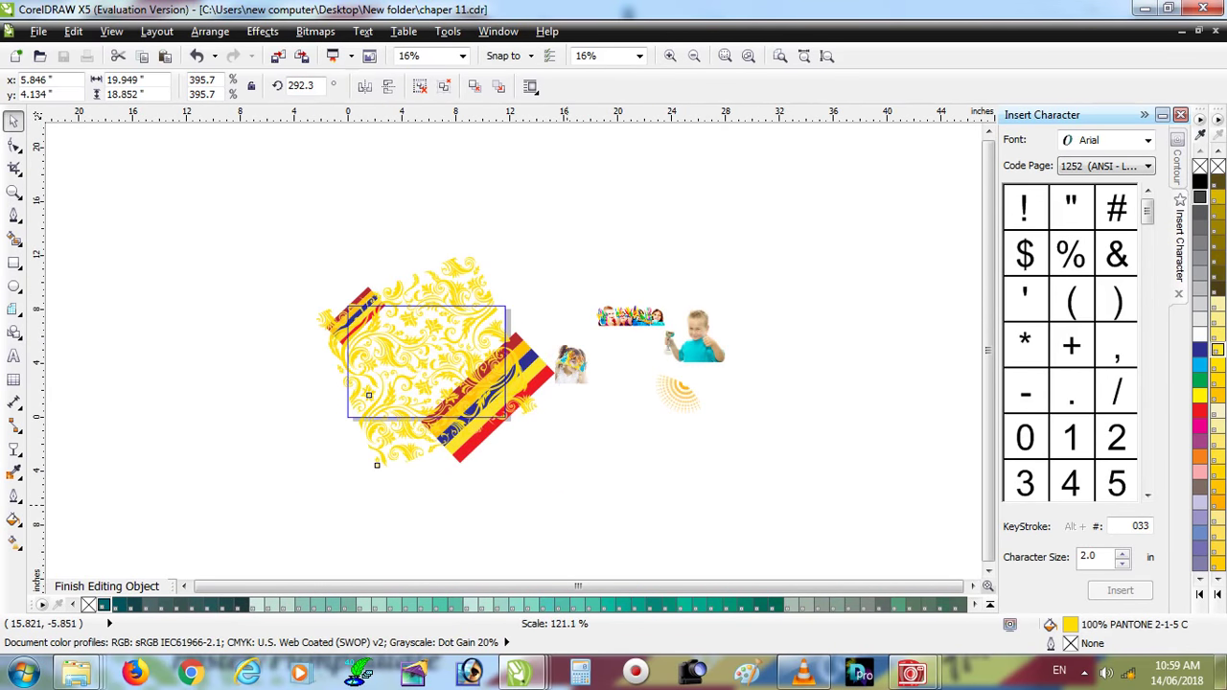
left_click_drag(526, 385, 588, 492)
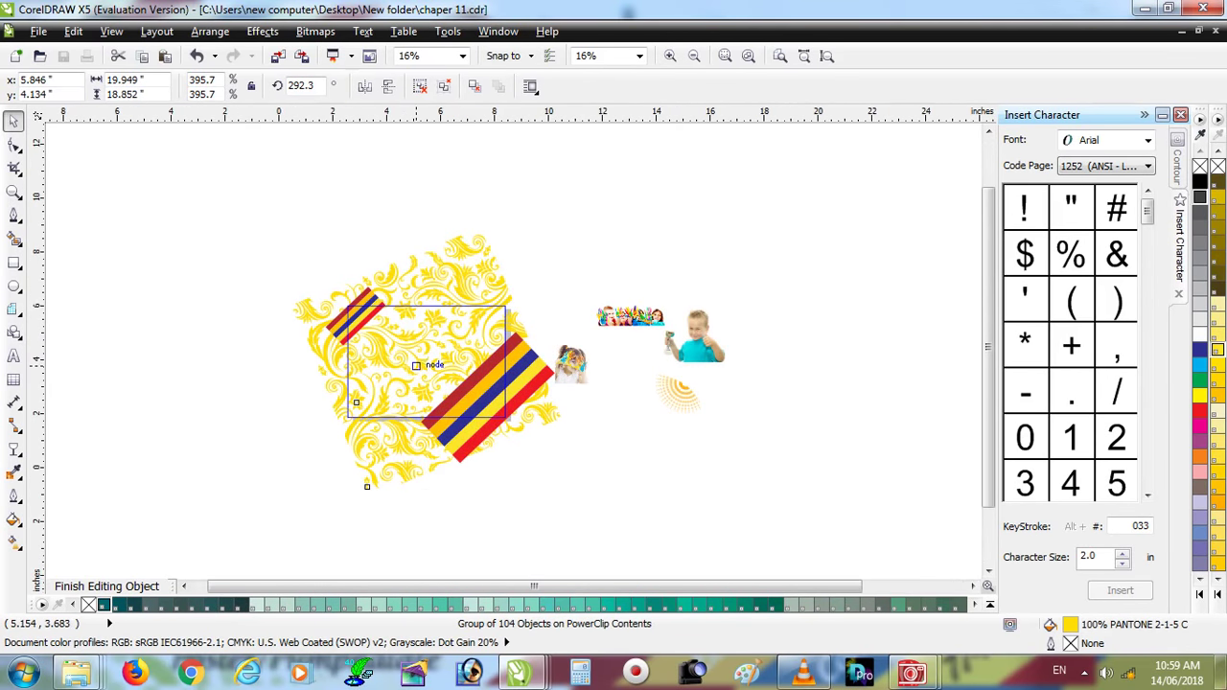
scroll(417, 364, "up", 2)
left_click(15, 448)
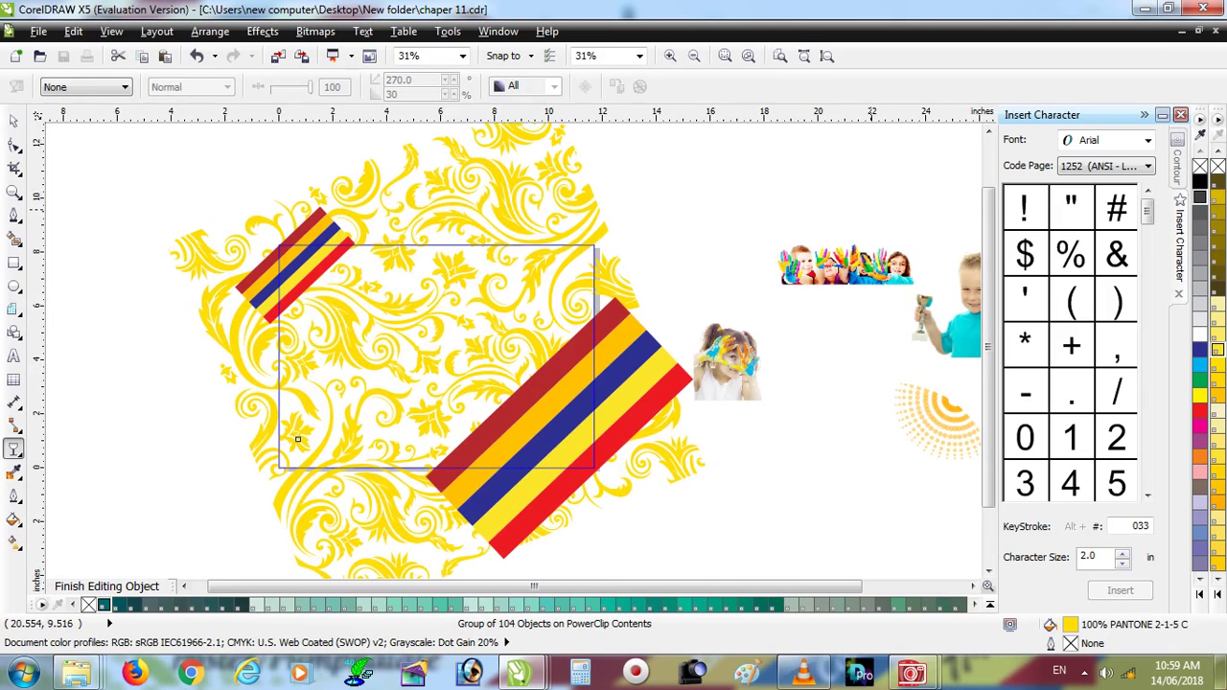
Apply a linear transparency across the yellow floral pattern so it becomes a pale wash
left_click_drag(98, 210, 870, 211)
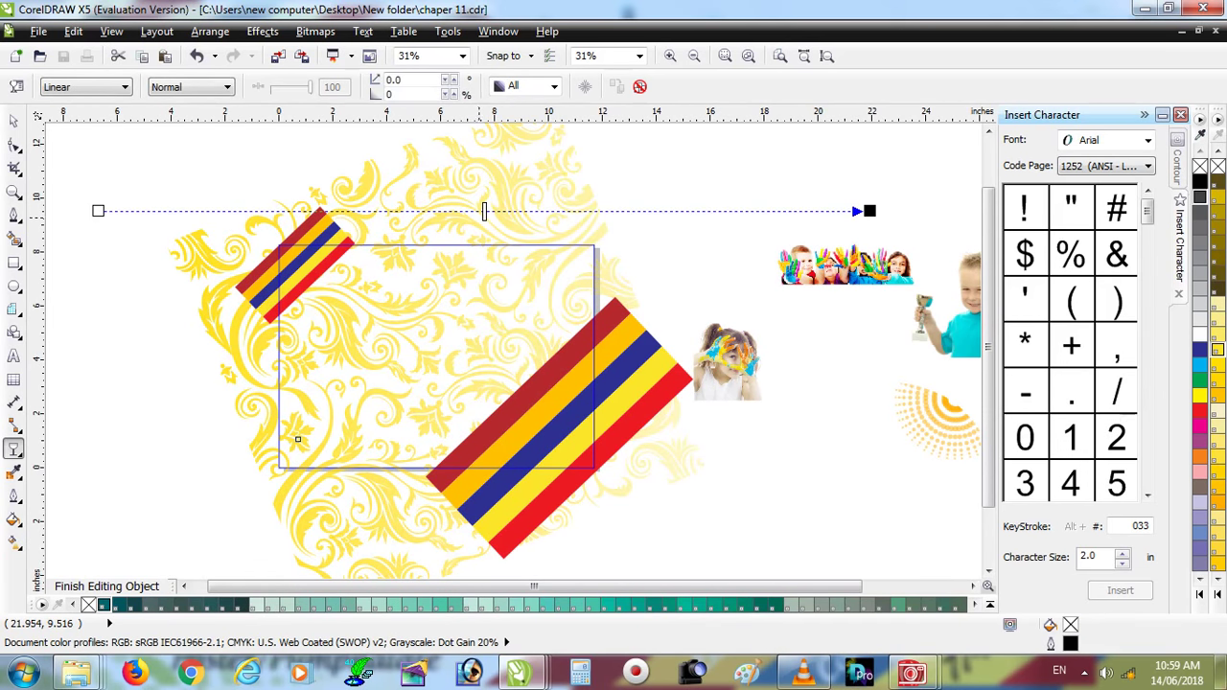
left_click(144, 211)
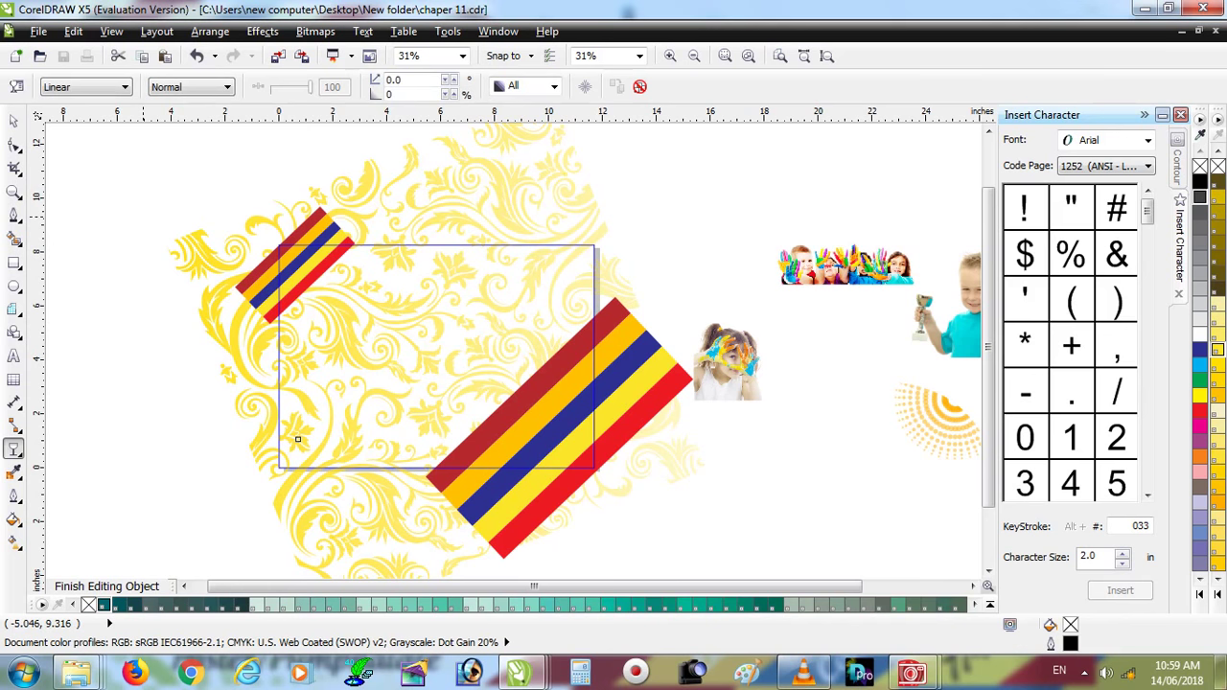
left_click(298, 439)
key("space")
key("Escape")
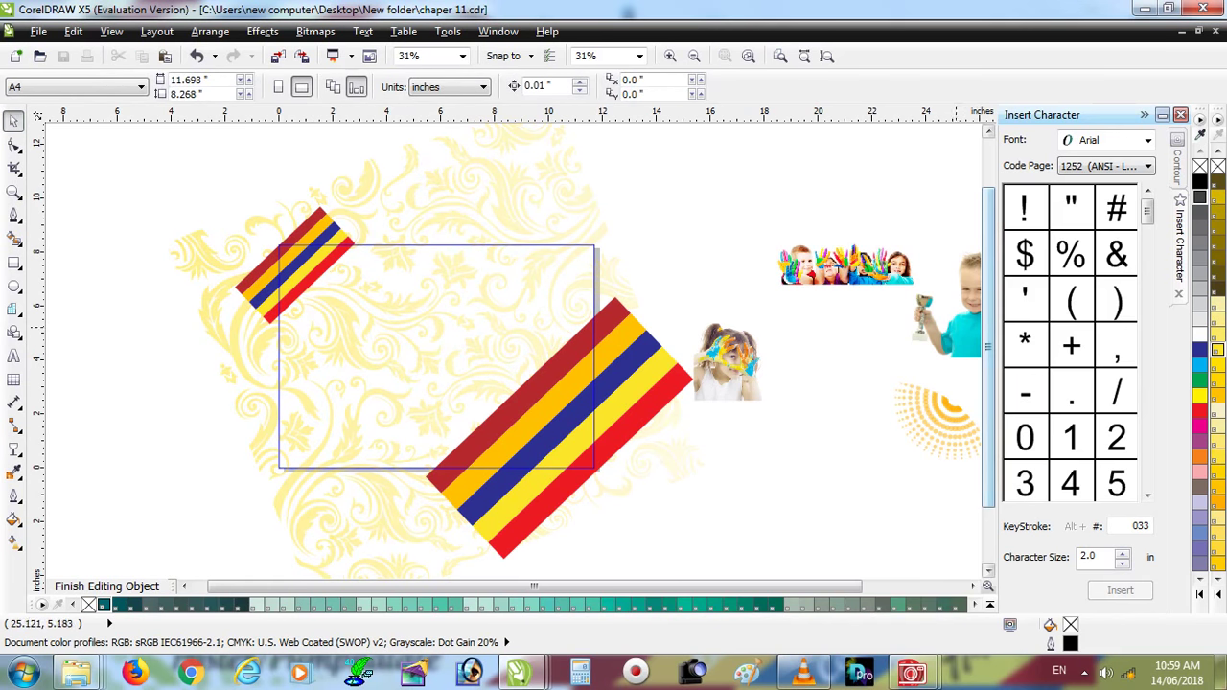
Move the orange sunburst to the card's top-right and place a mirrored copy at lower left
left_click_drag(942, 424, 563, 275)
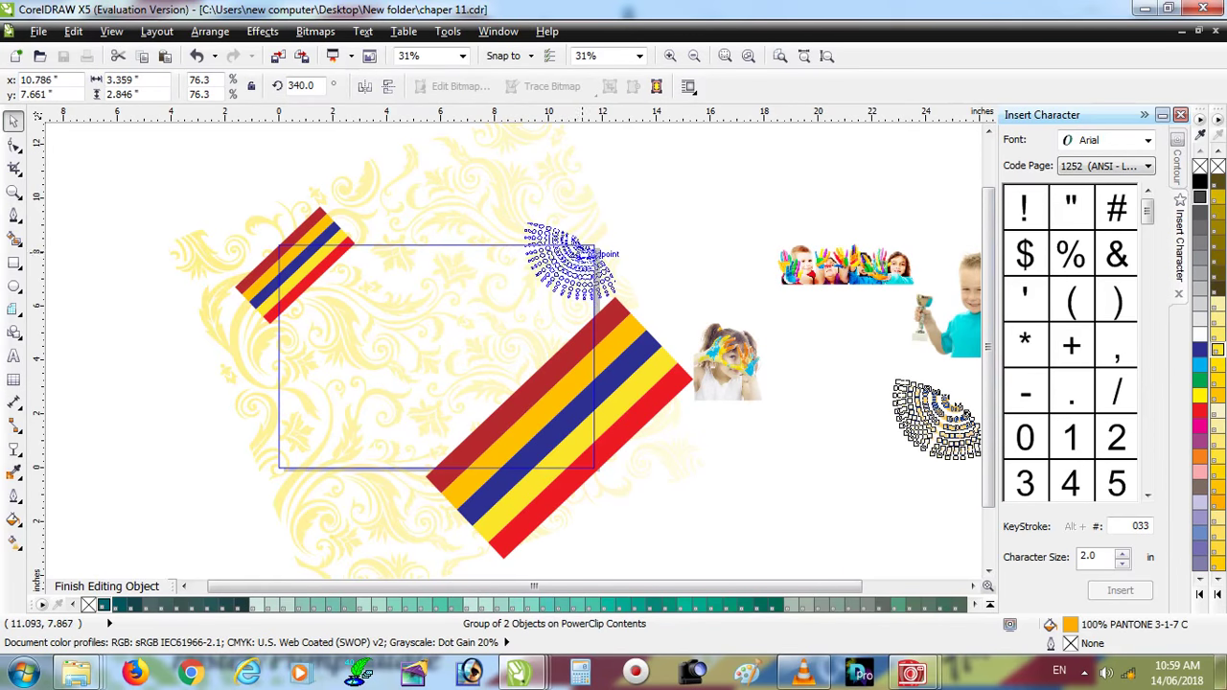
mouse_move(563, 276)
left_mouse_down()
mouse_move(586, 259)
mouse_move(328, 430)
left_mouse_up()
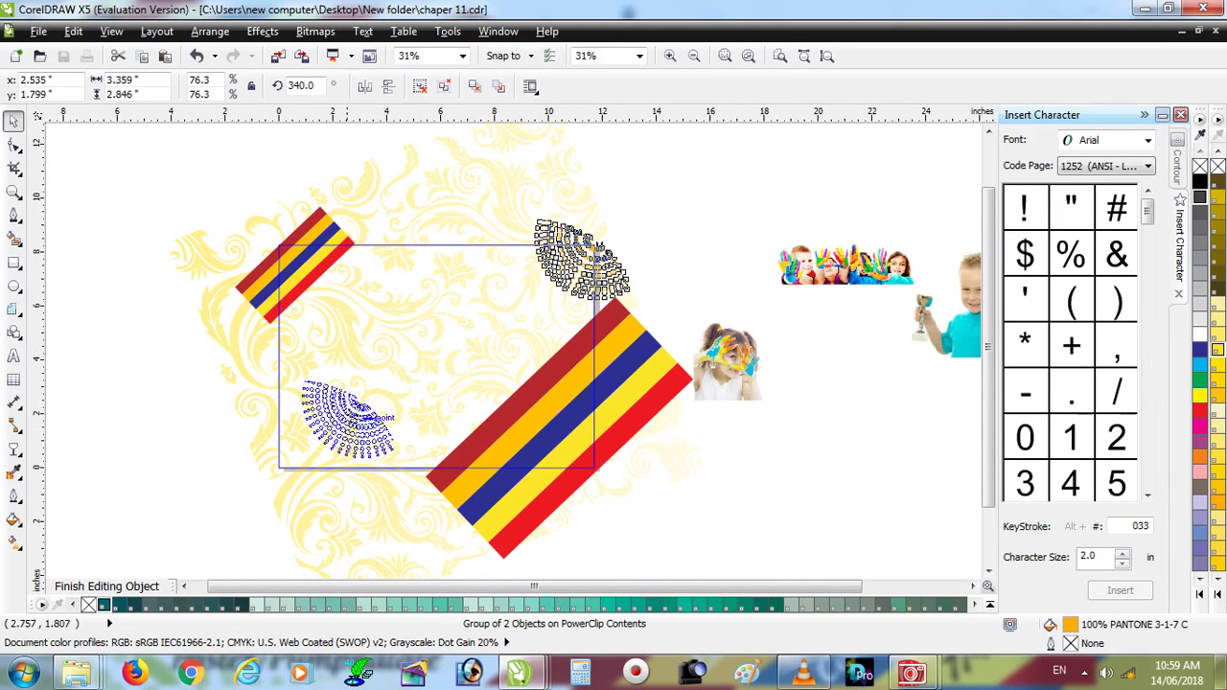
left_click(364, 86)
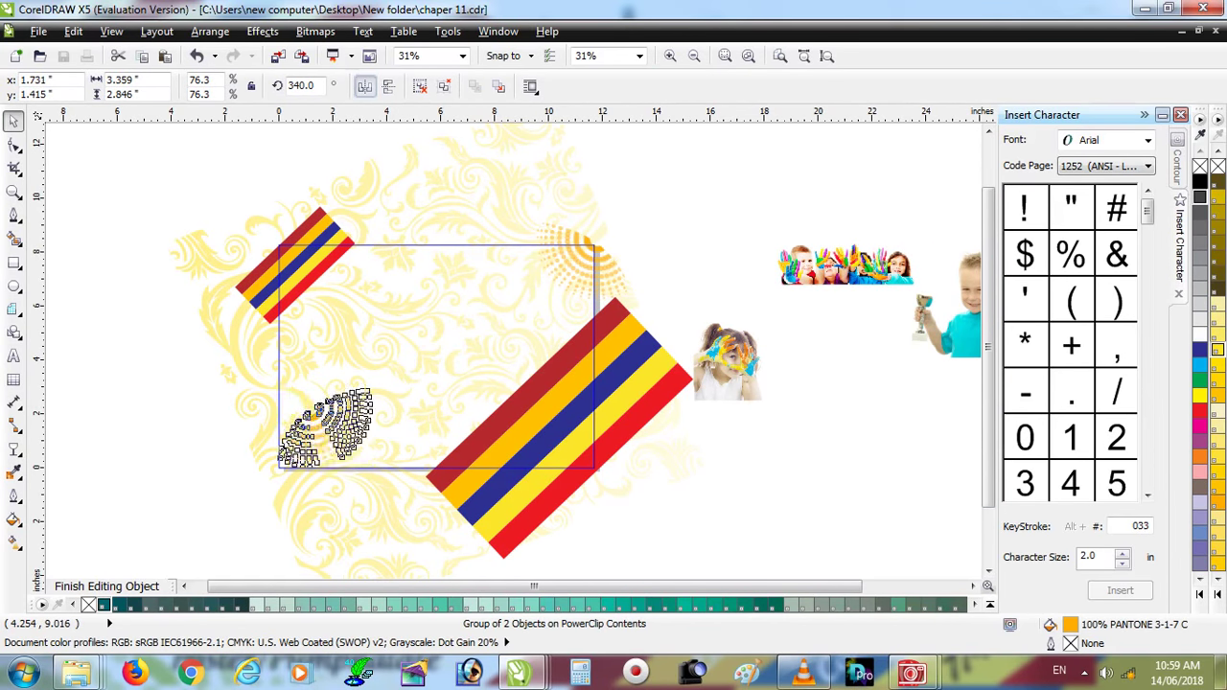
left_click(388, 87)
Position the sunburst copy in the lower-left corner and colour it green
scroll(303, 448, "up", 1)
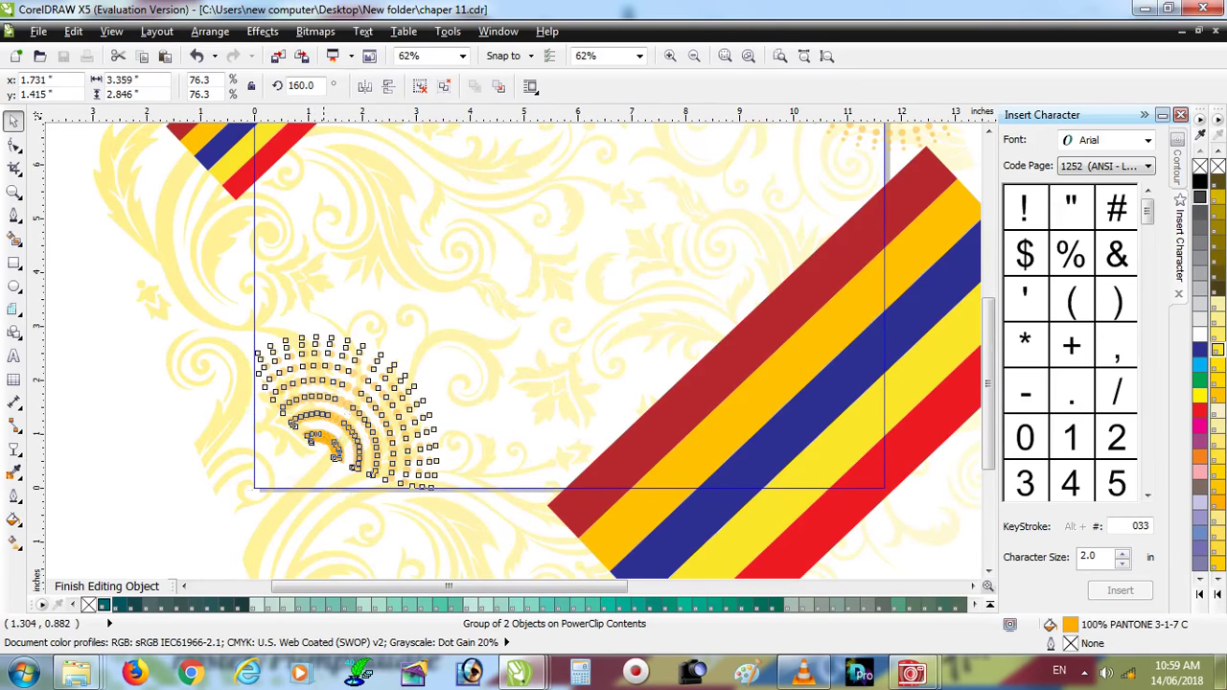
left_click_drag(326, 439, 370, 529)
key("Escape")
left_click_drag(345, 413, 282, 453)
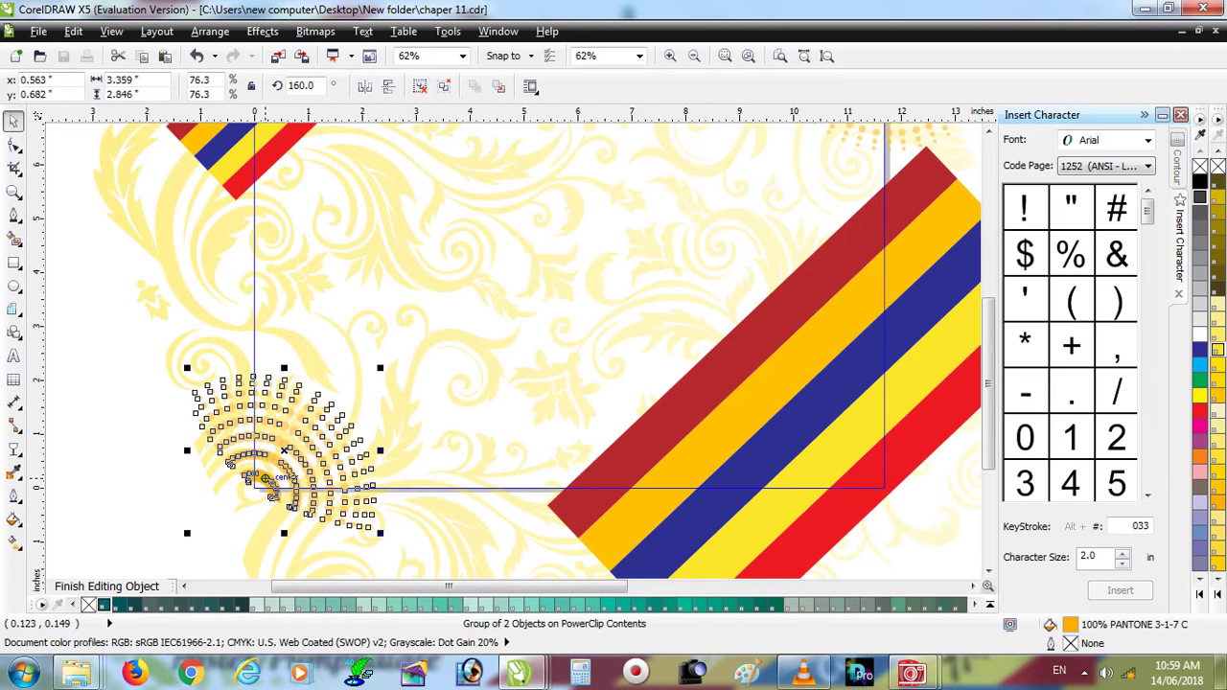
left_click(1199, 365)
left_click(1199, 381)
key("Escape")
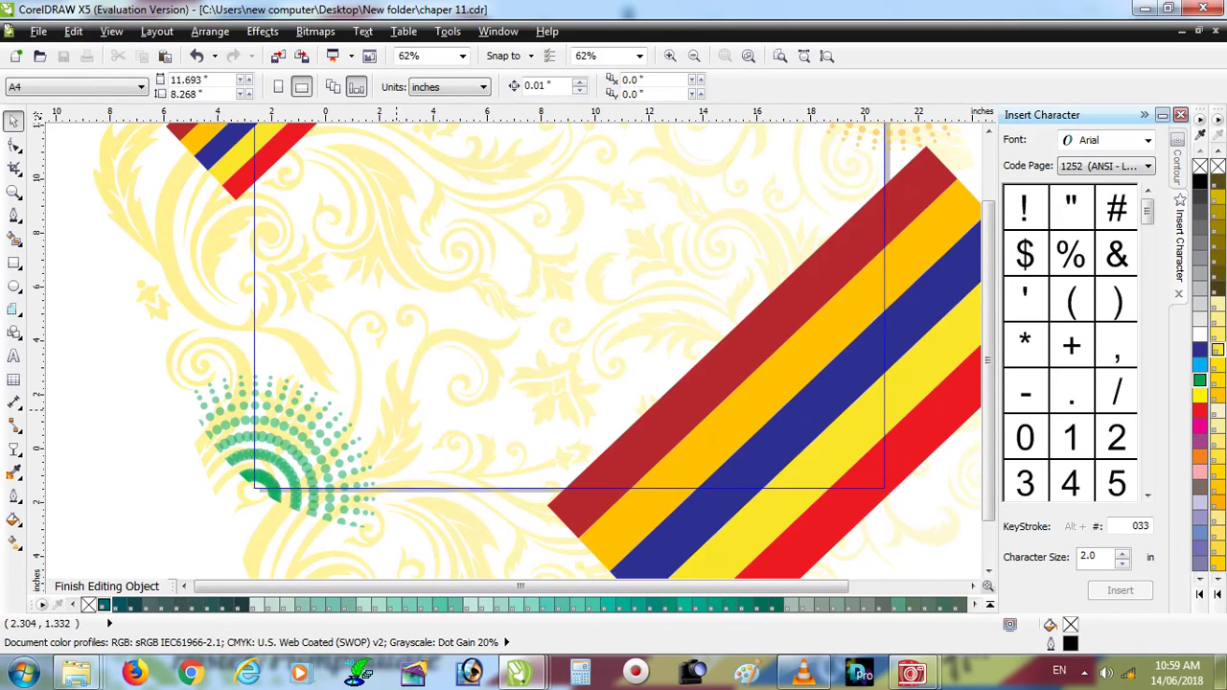
scroll(398, 408, "down", 2)
Arrange the girl, kids header and boy-with-trophy photos inside the card
left_click_drag(784, 340, 372, 340)
mouse_move(892, 248)
left_mouse_down()
mouse_move(499, 245)
mouse_move(479, 282)
left_mouse_up()
left_click_drag(973, 292, 539, 293)
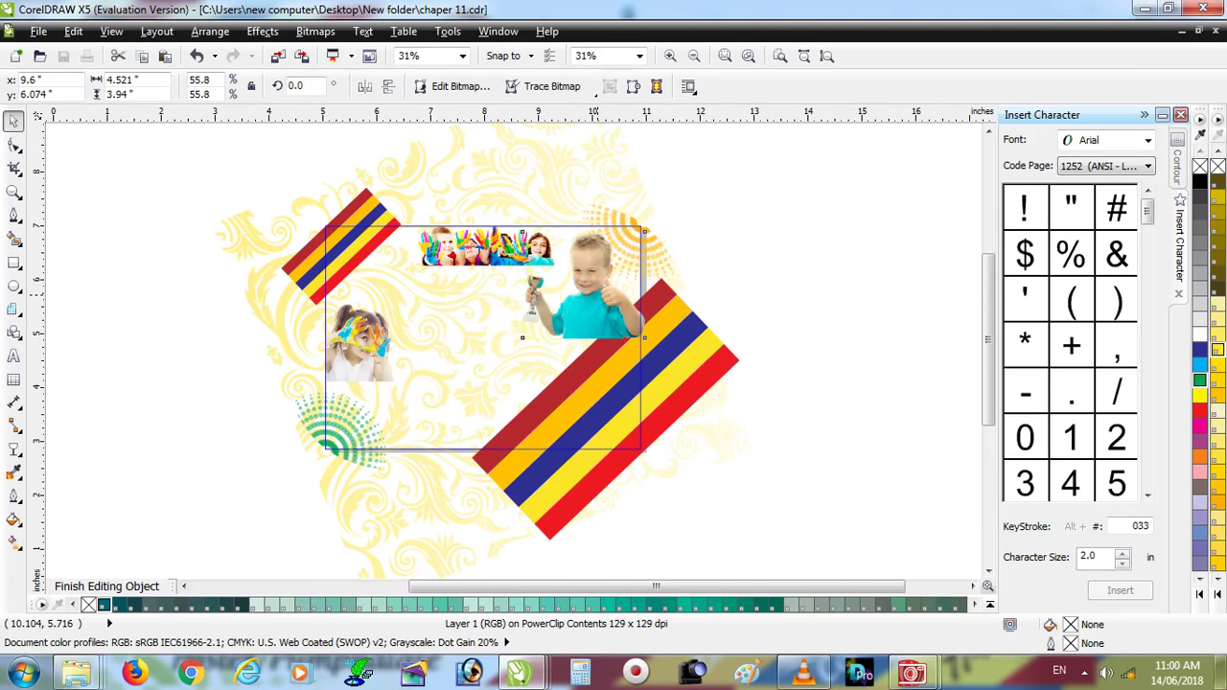
Bring the large striped band in front of the boy photo and finish editing the frame
scroll(597, 297, "up", 1)
left_click(767, 364)
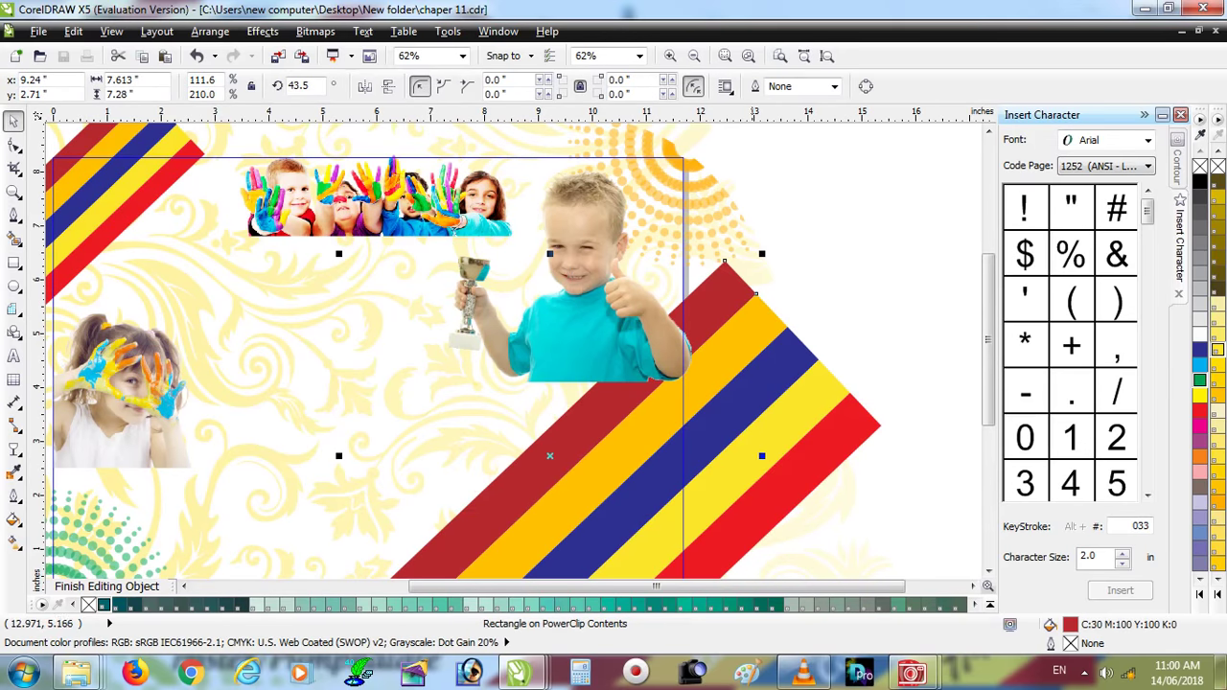
key("shift+Page_Up")
scroll(767, 297, "down", 1)
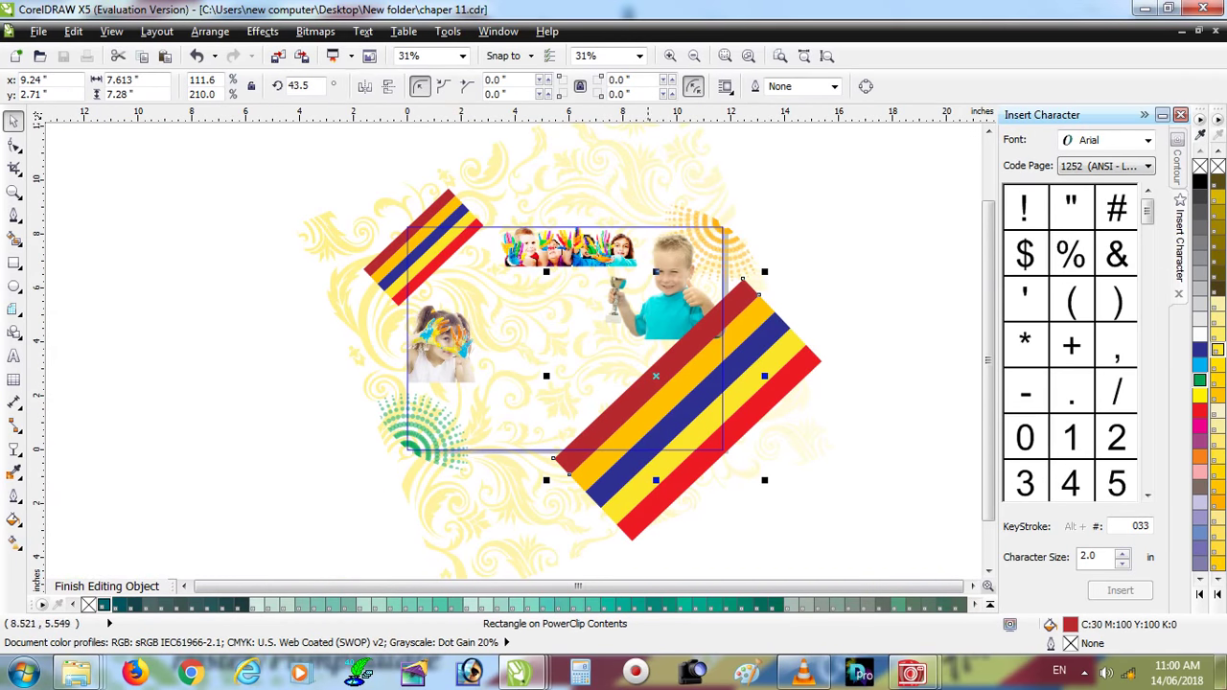
left_click(852, 289, "ctrl")
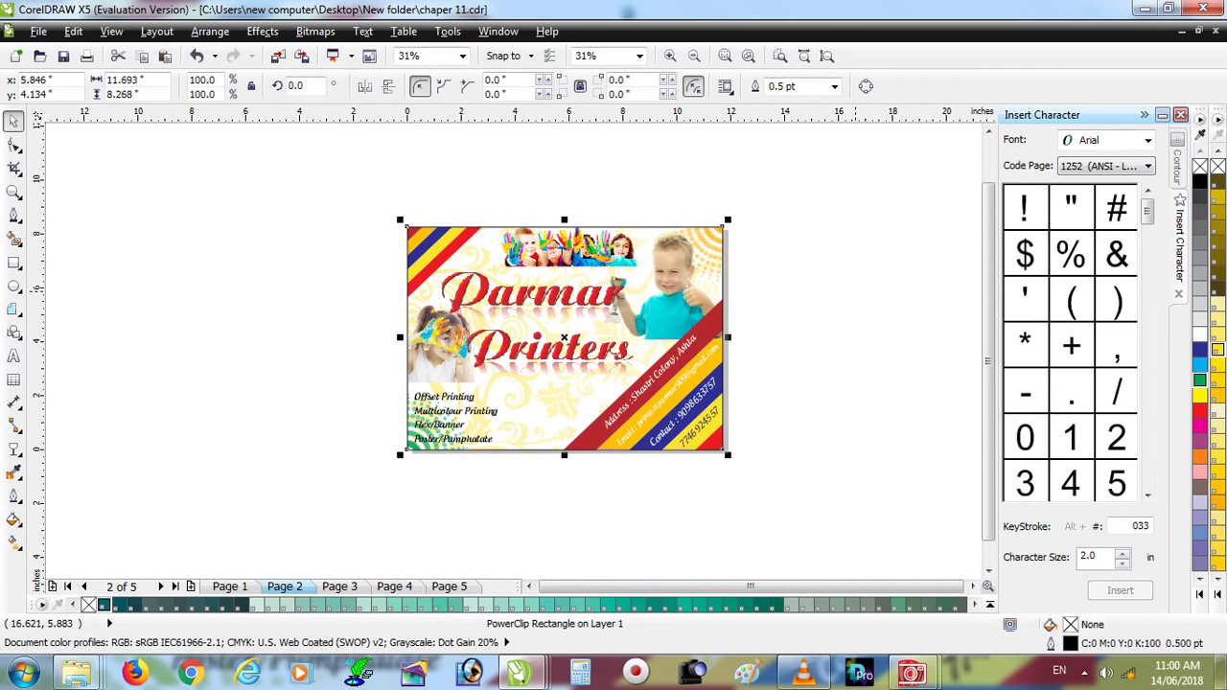
Scale the red Parmar title word down slightly
key("Escape")
scroll(595, 315, "up", 1)
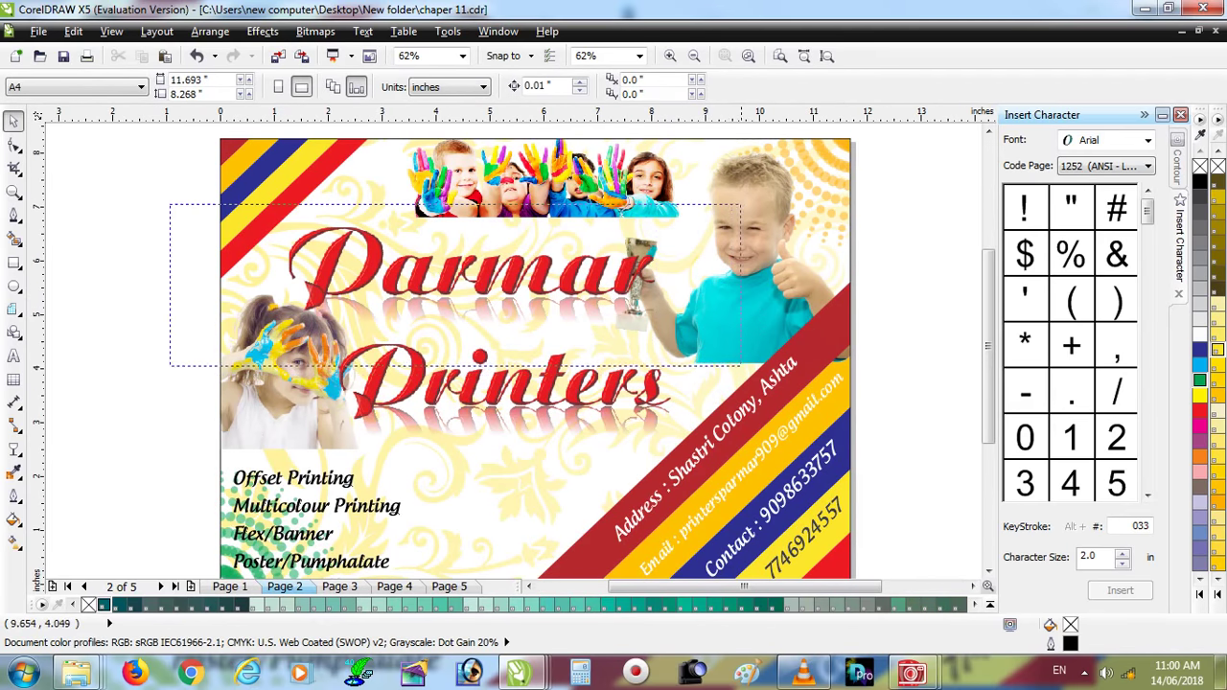
left_click_drag(172, 191, 667, 379)
left_click_drag(661, 220, 626, 228)
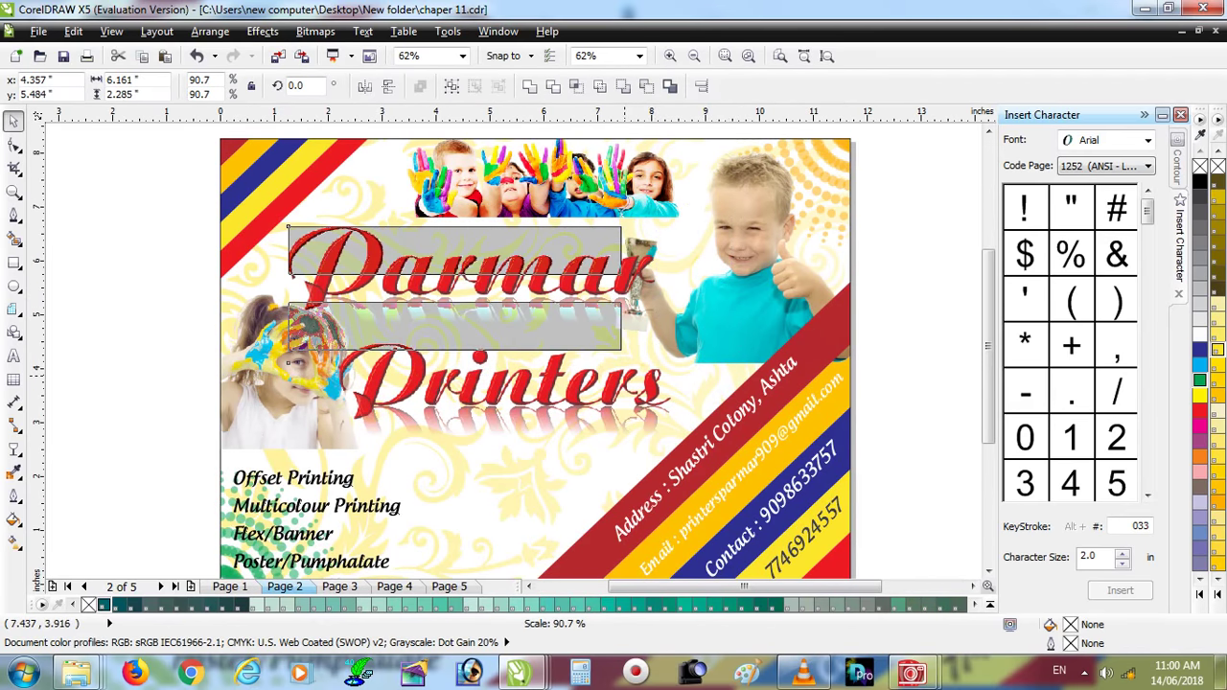
left_click_drag(288, 226, 283, 222)
Scale the Printers title and its reflection down slightly, then fit the page in view
mouse_move(905, 440)
left_mouse_down()
mouse_move(271, 358)
mouse_move(500, 366)
left_mouse_up()
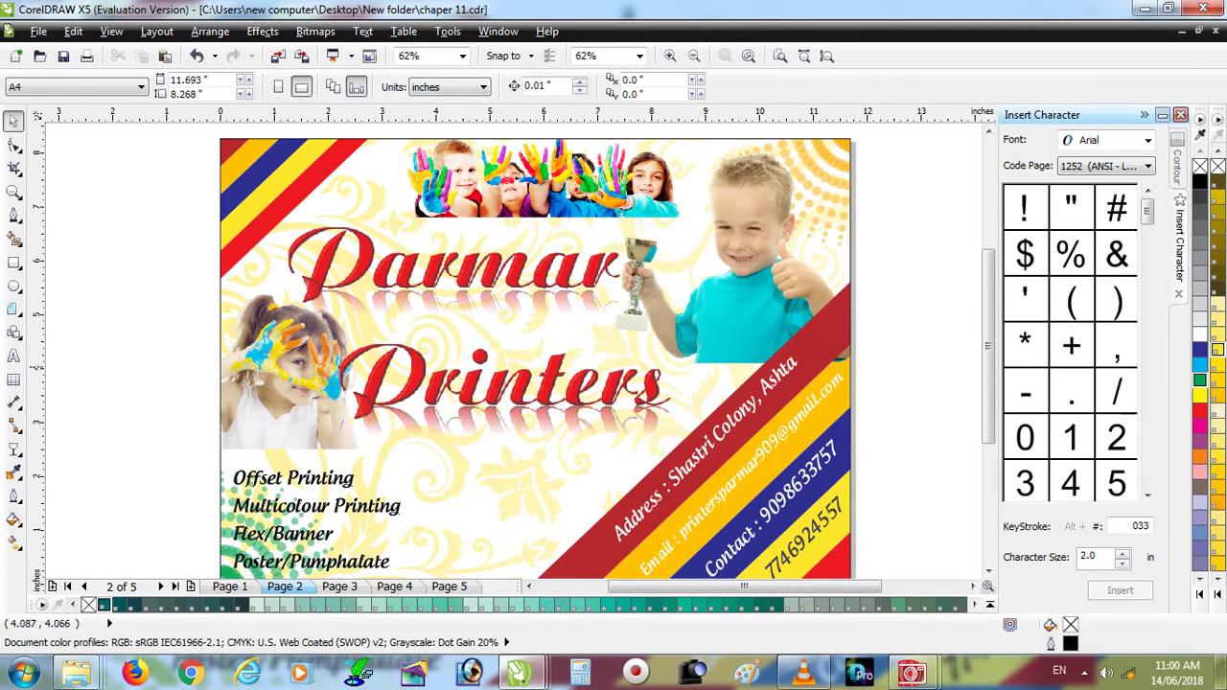
left_click_drag(238, 340, 683, 475)
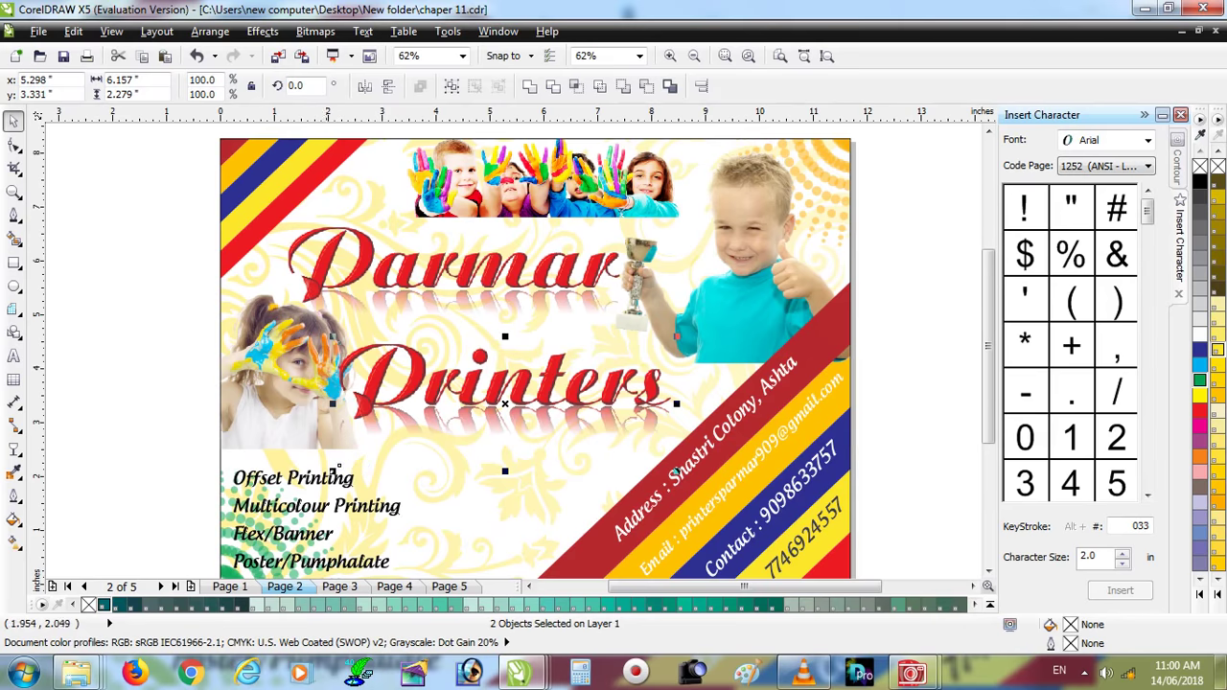
left_click_drag(338, 468, 365, 459)
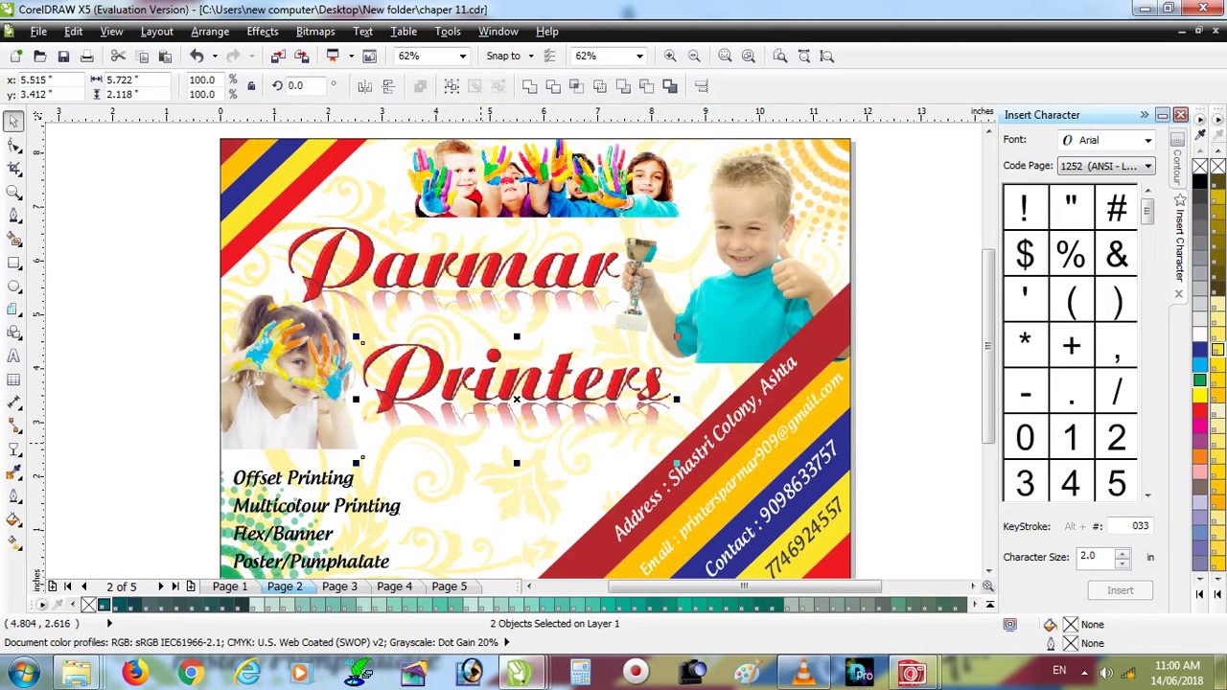
key("Escape")
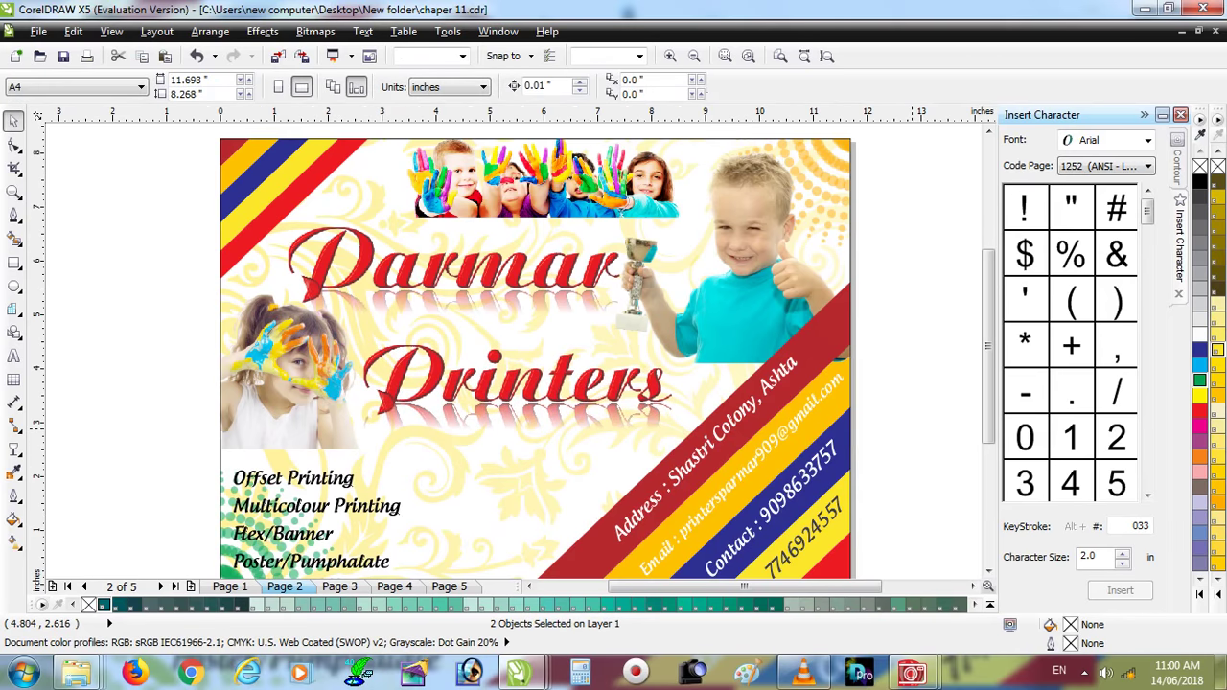
key("shift+F4")
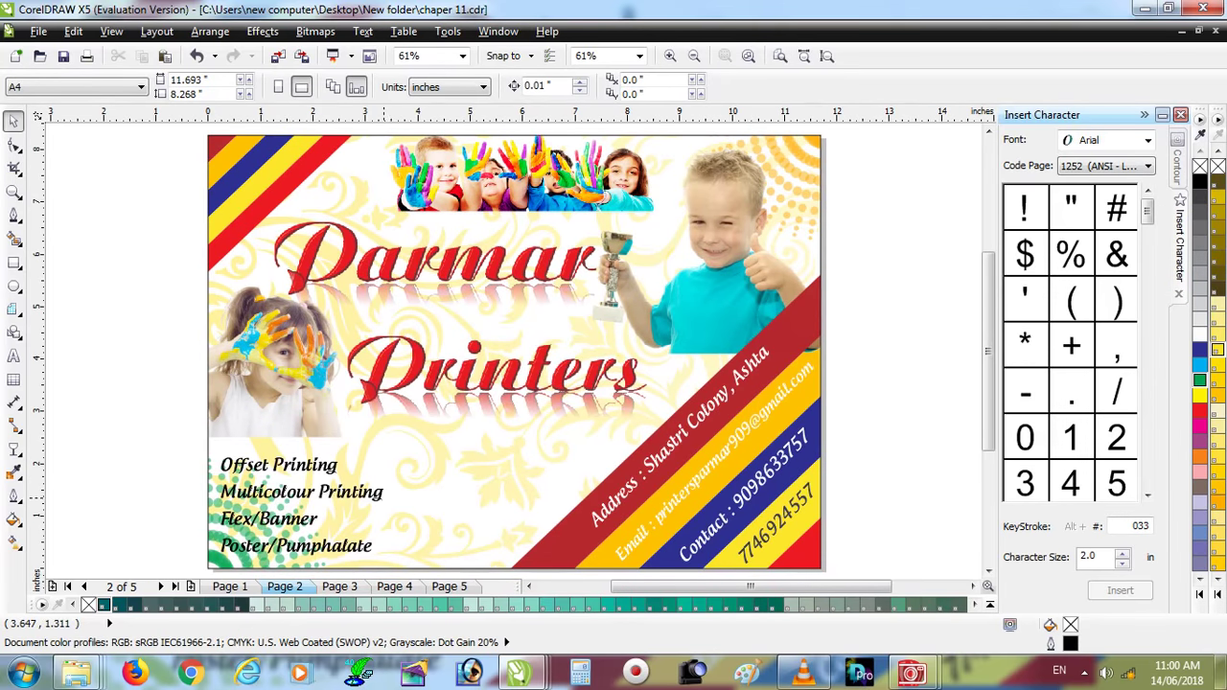
left_click(332, 497)
Shift the Offset Printing service list right, beside the green sunburst
mouse_move(332, 498)
left_mouse_down()
mouse_move(571, 476)
mouse_move(405, 501)
left_mouse_up()
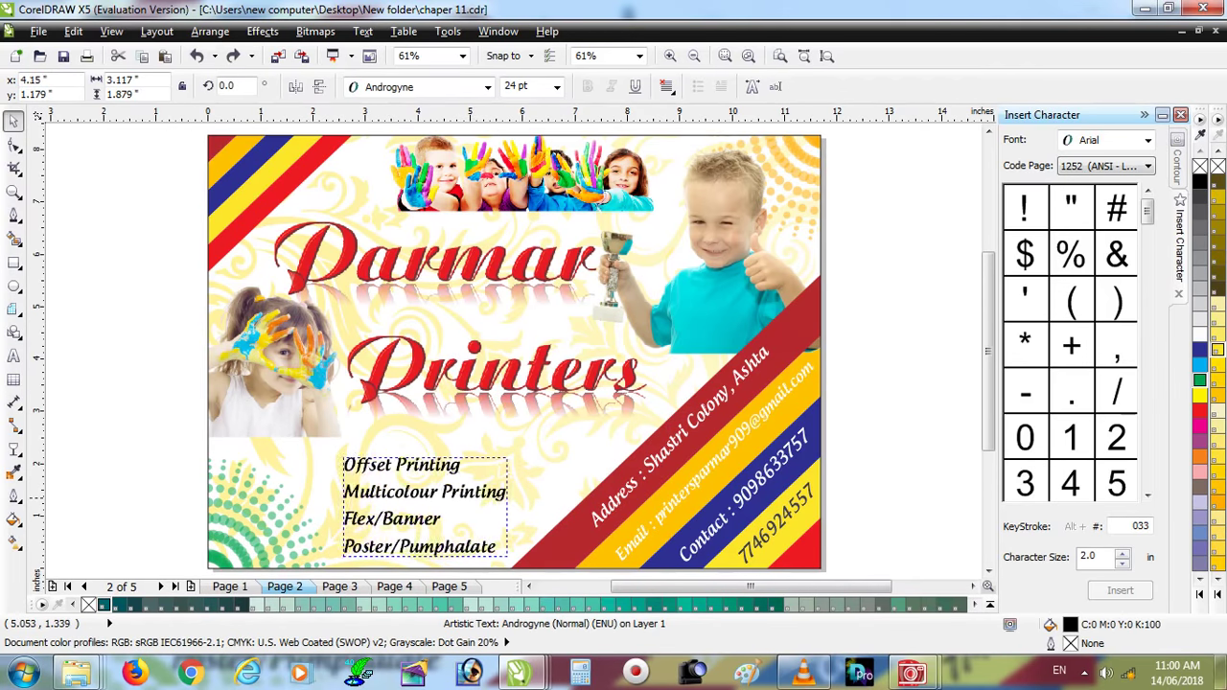
left_click_drag(375, 497, 503, 498)
left_click(854, 443)
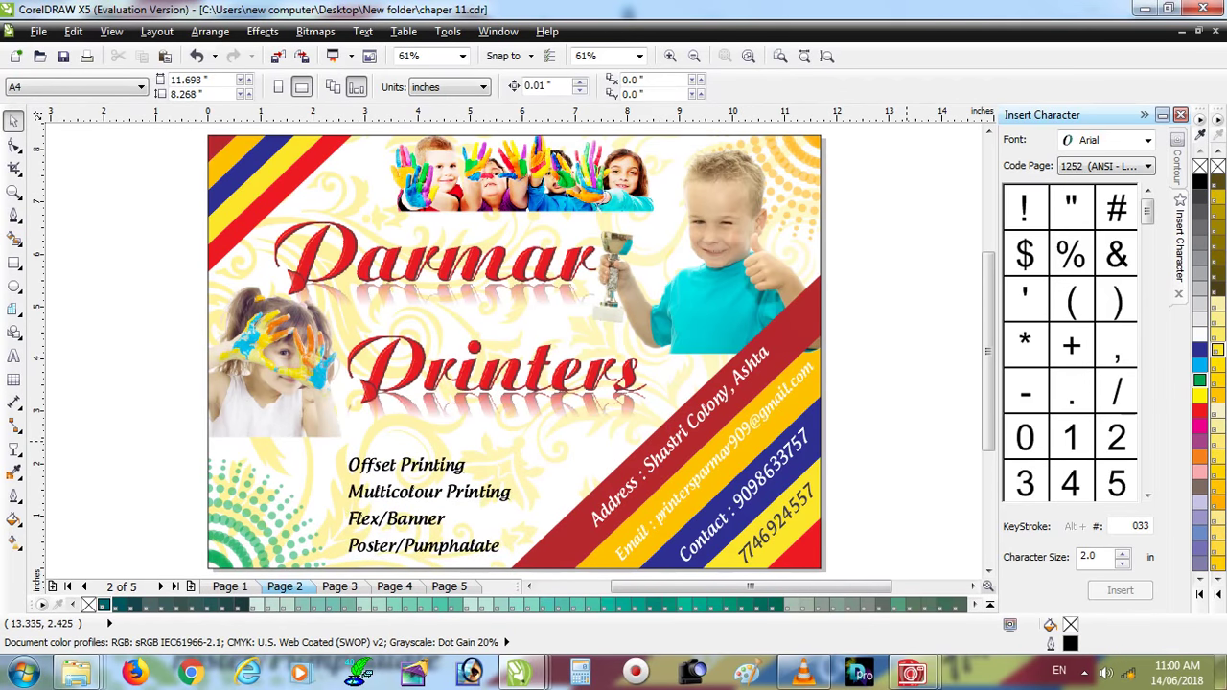